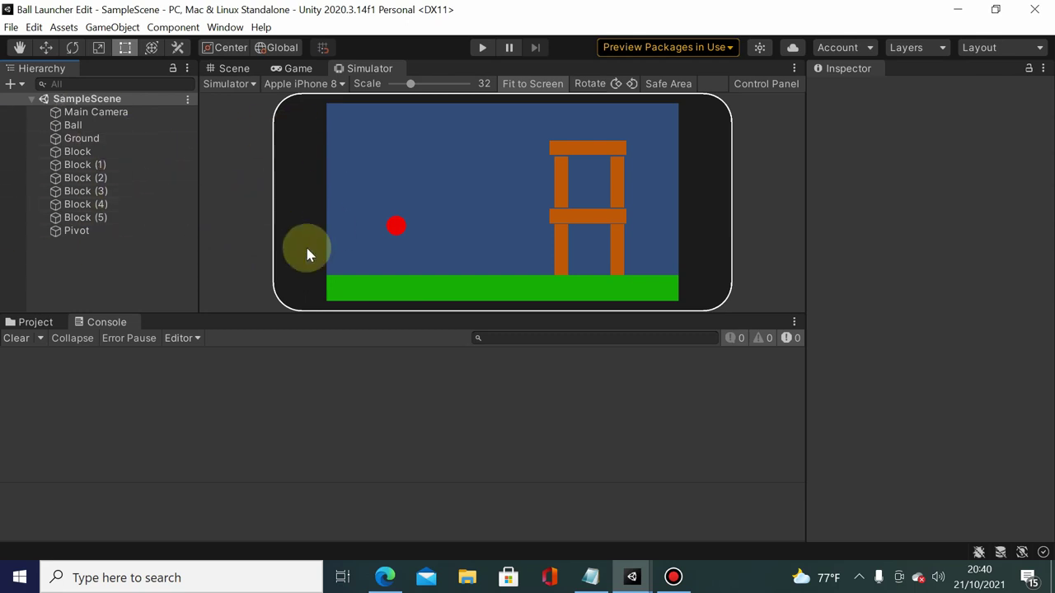
- Enlarge the game preview, select Pivot, and show the Scripts folder with BallActions and BallHandler
{"action": "left_click_drag", "start_coordinate": [338, 311], "coordinate": [314, 361]}
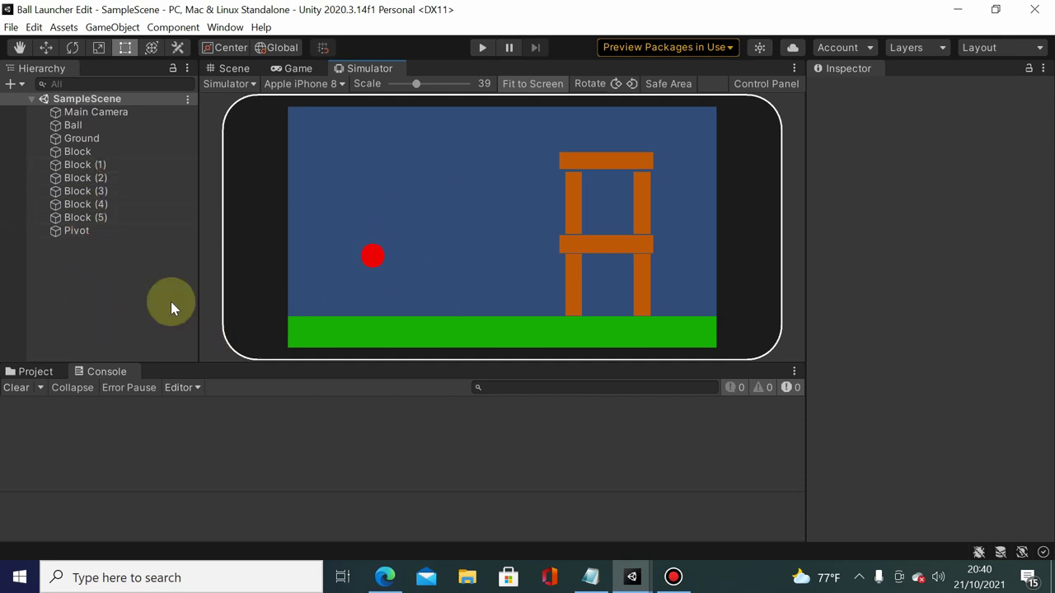
{"action": "left_click", "coordinate": [85, 231]}
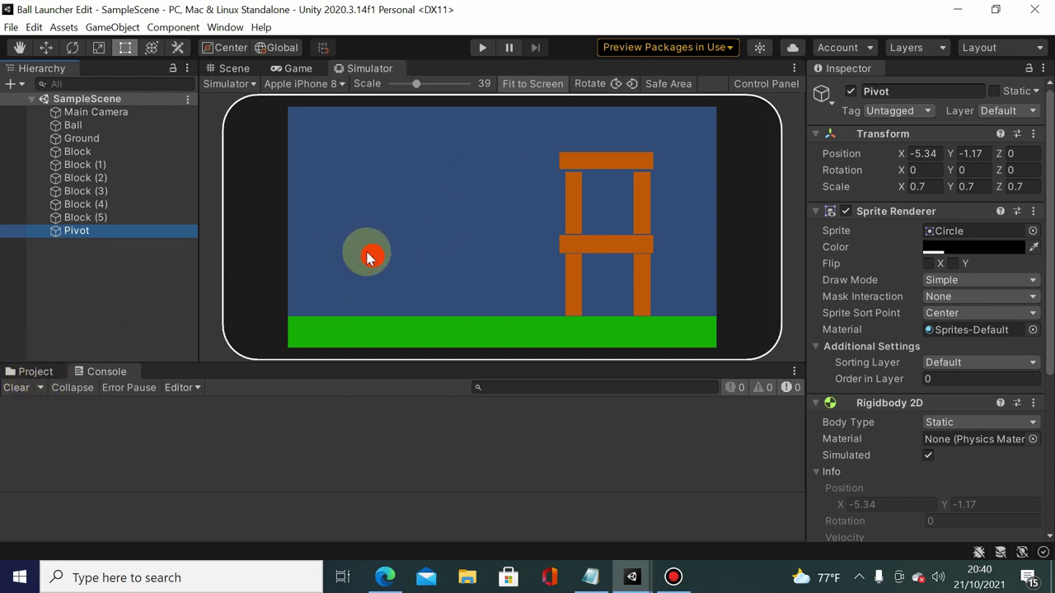
{"action": "left_click", "coordinate": [37, 376]}
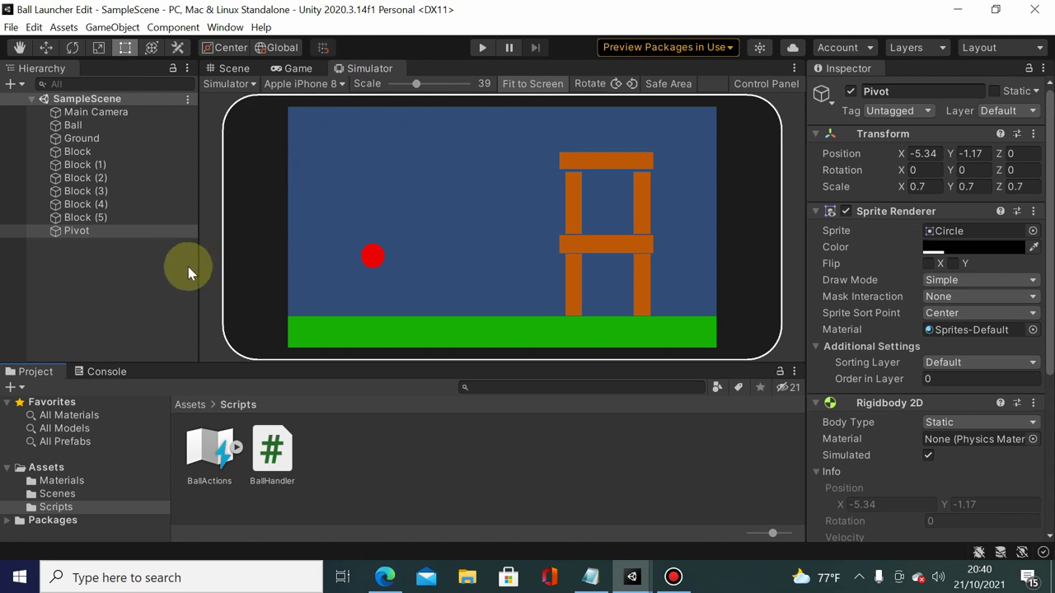
- Switch the build platform from PC, Mac & Linux Standalone to Android in Build Settings
{"action": "left_click", "coordinate": [20, 33]}
{"action": "mouse_move", "coordinate": [29, 27]}
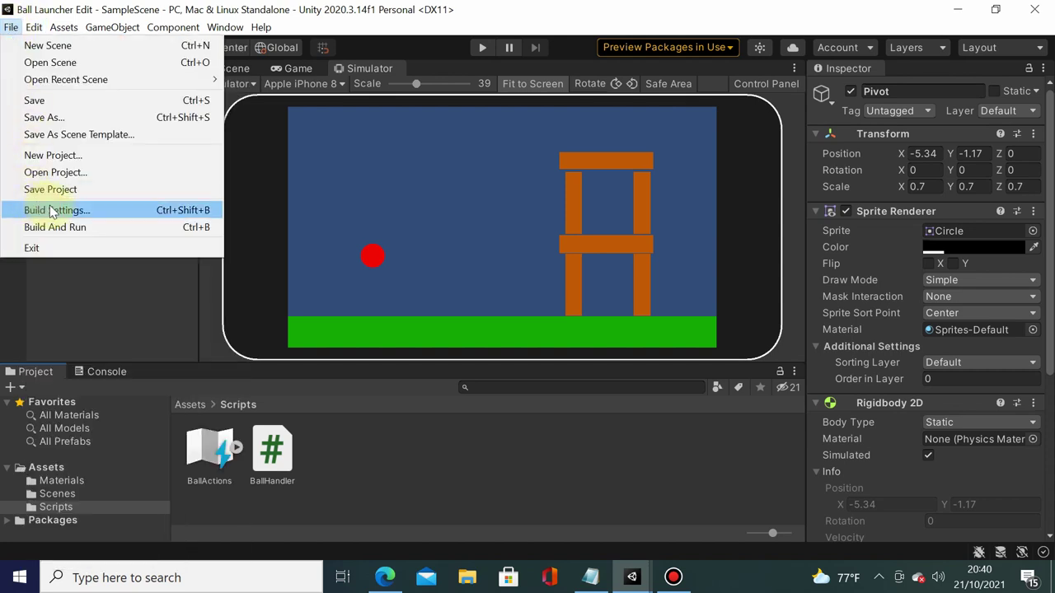
{"action": "left_click", "coordinate": [54, 210]}
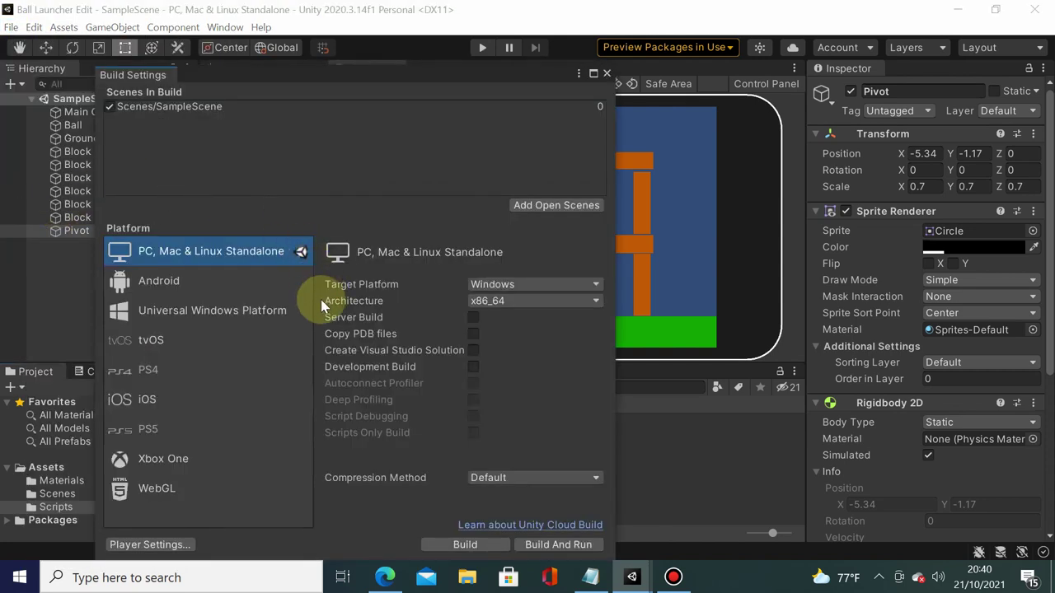
{"action": "left_click", "coordinate": [202, 289]}
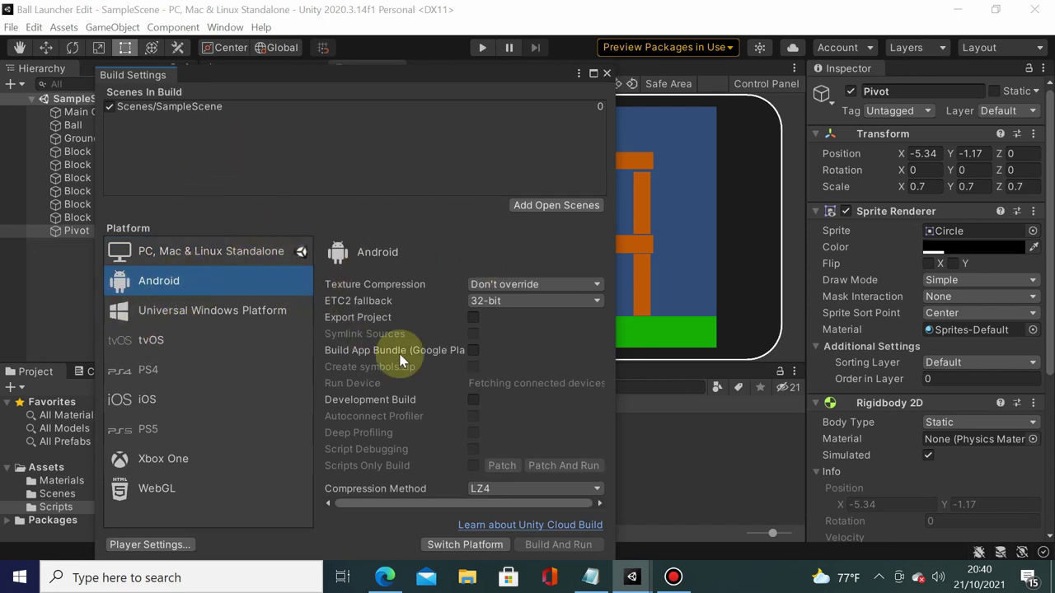
{"action": "left_click", "coordinate": [451, 546]}
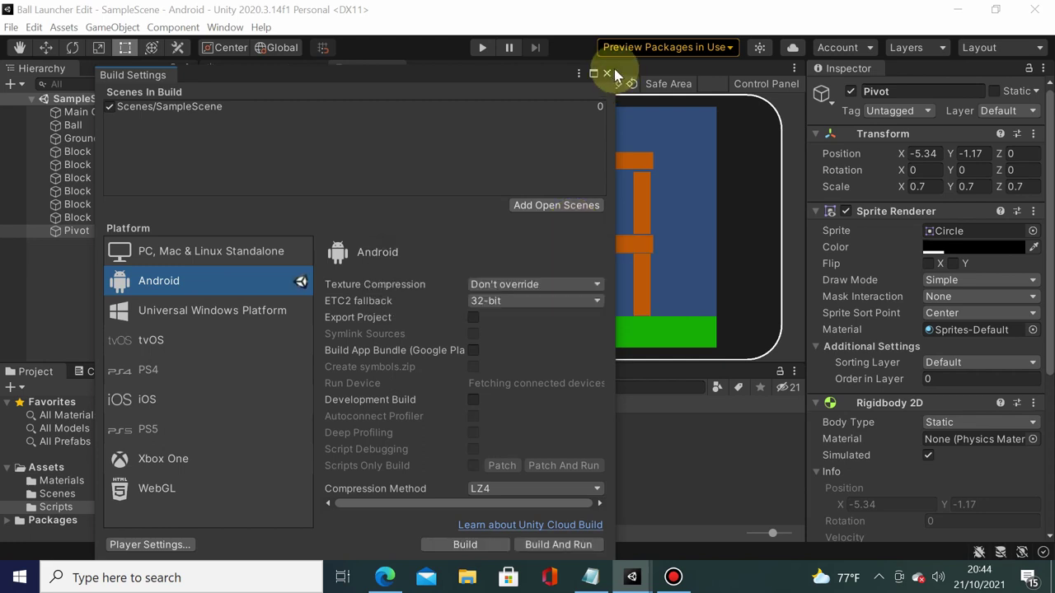
{"action": "left_click", "coordinate": [610, 74]}
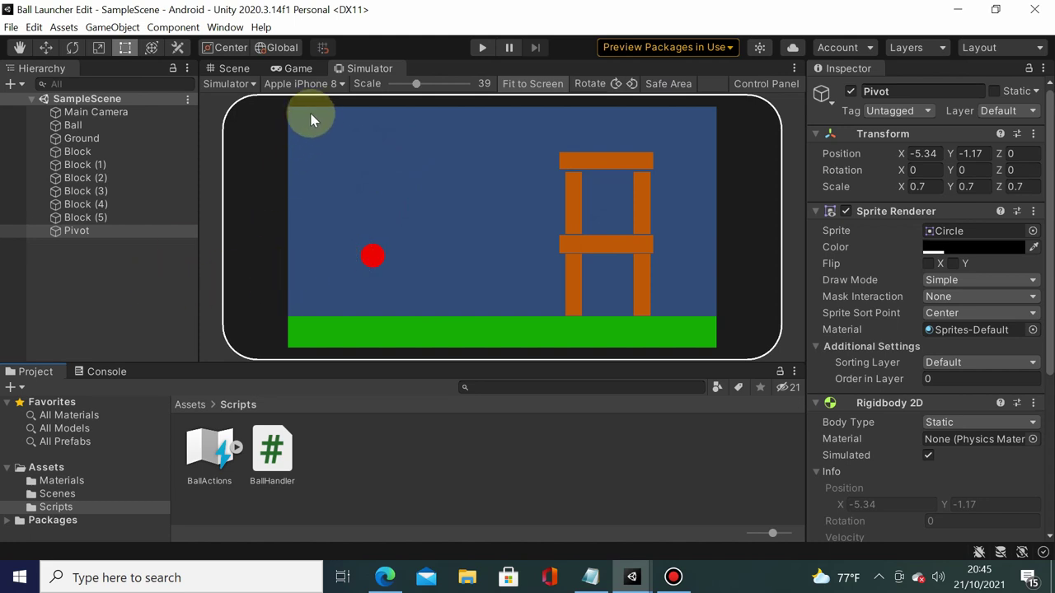
- Create a UI Canvas in the scene's Hierarchy
{"action": "right_click", "coordinate": [58, 269]}
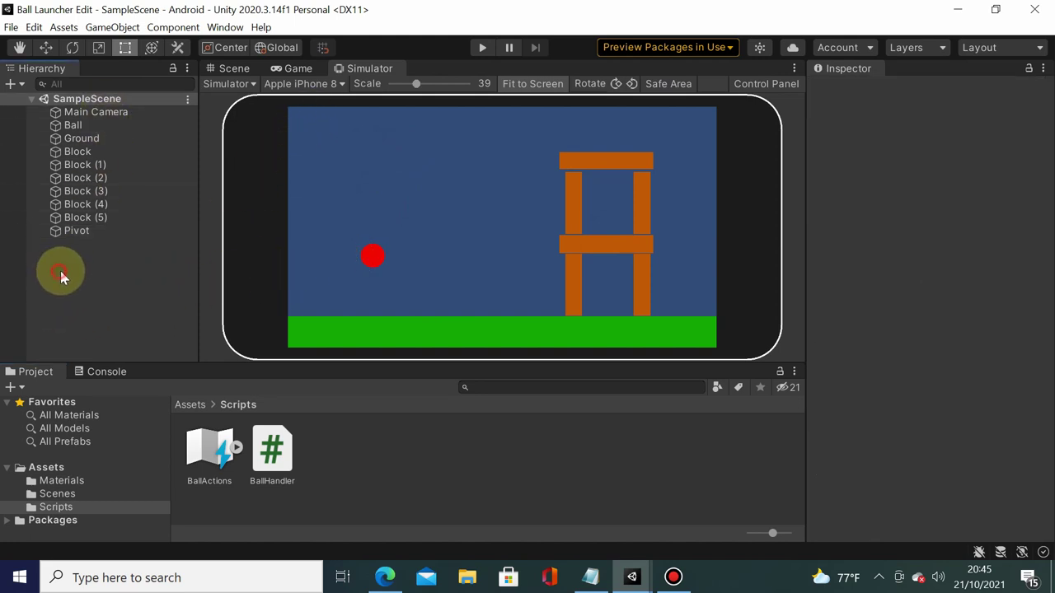
{"action": "left_click", "coordinate": [54, 264]}
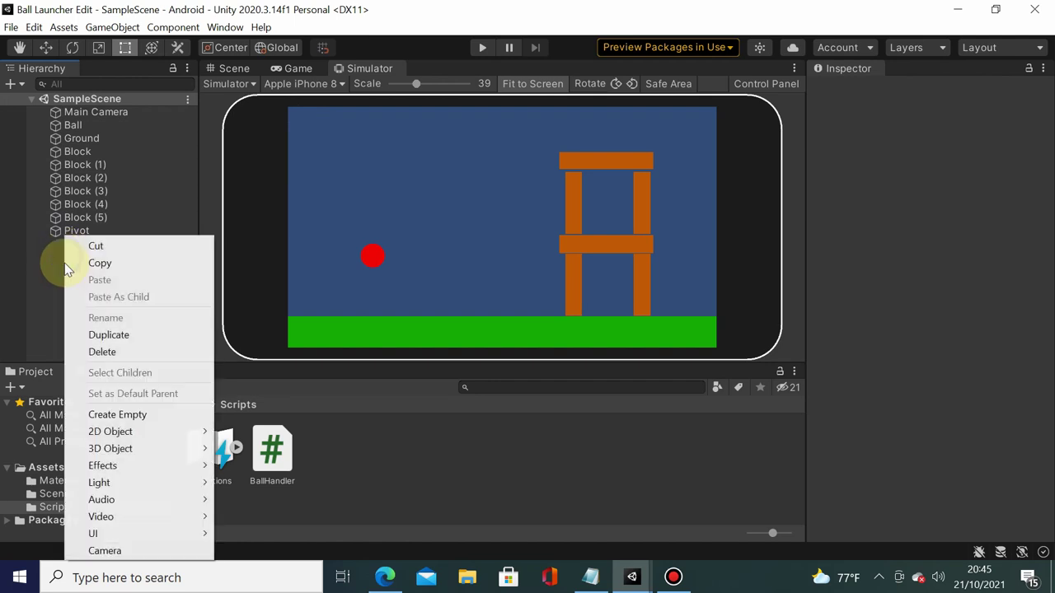
{"action": "right_click", "coordinate": [47, 257]}
{"action": "mouse_move", "coordinate": [96, 534]}
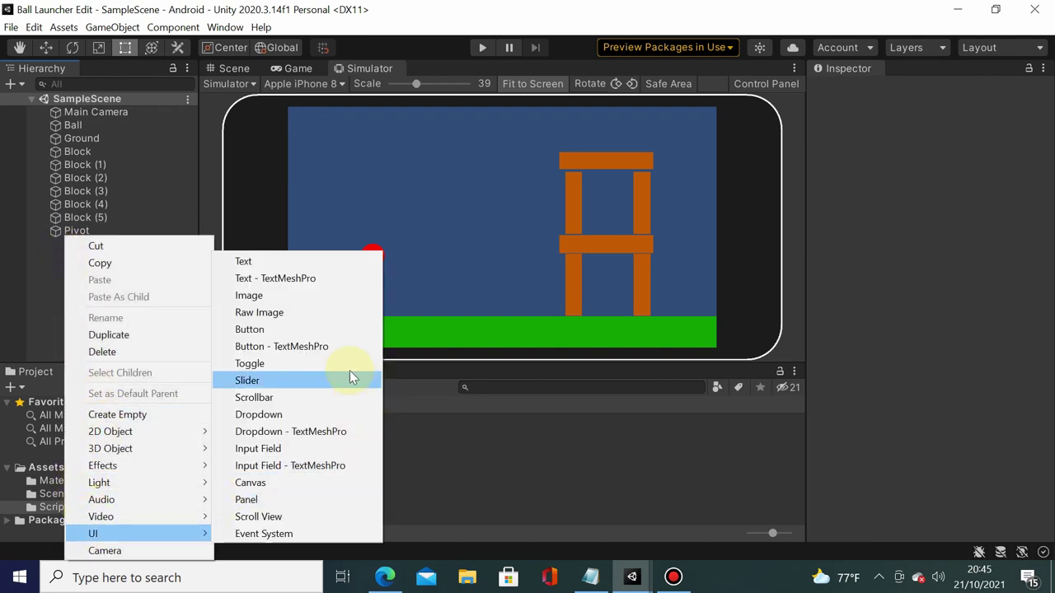
{"action": "left_click", "coordinate": [276, 483]}
{"action": "left_click", "coordinate": [136, 284]}
{"action": "left_click", "coordinate": [118, 244]}
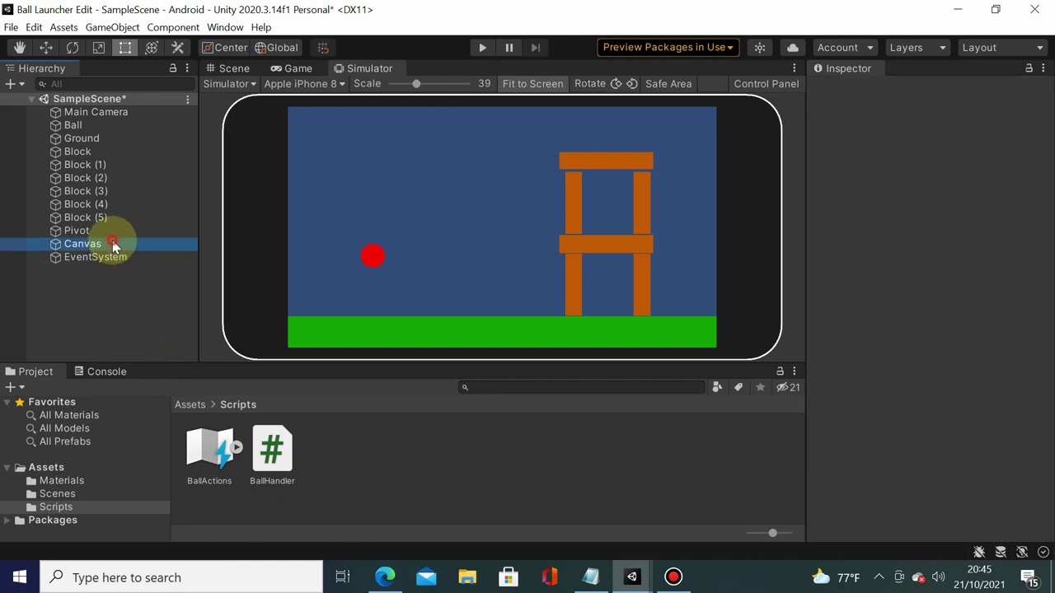
- Add a Text - TextMeshPro child under Canvas, importing the TMP Essentials resources
{"action": "right_click", "coordinate": [118, 244]}
{"action": "mouse_move", "coordinate": [218, 513]}
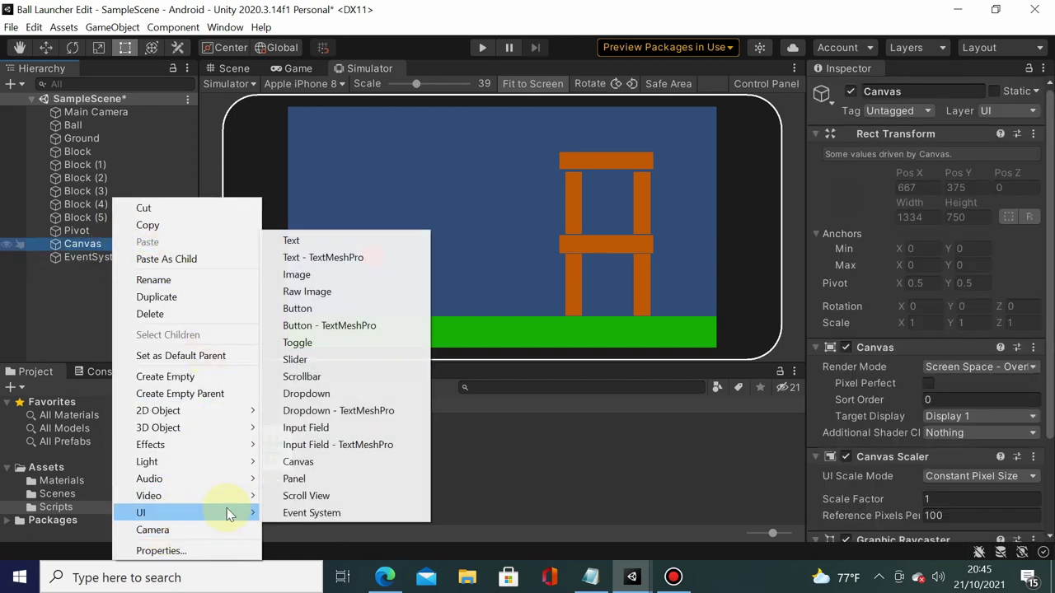
{"action": "left_click", "coordinate": [360, 257]}
{"action": "left_click", "coordinate": [518, 280]}
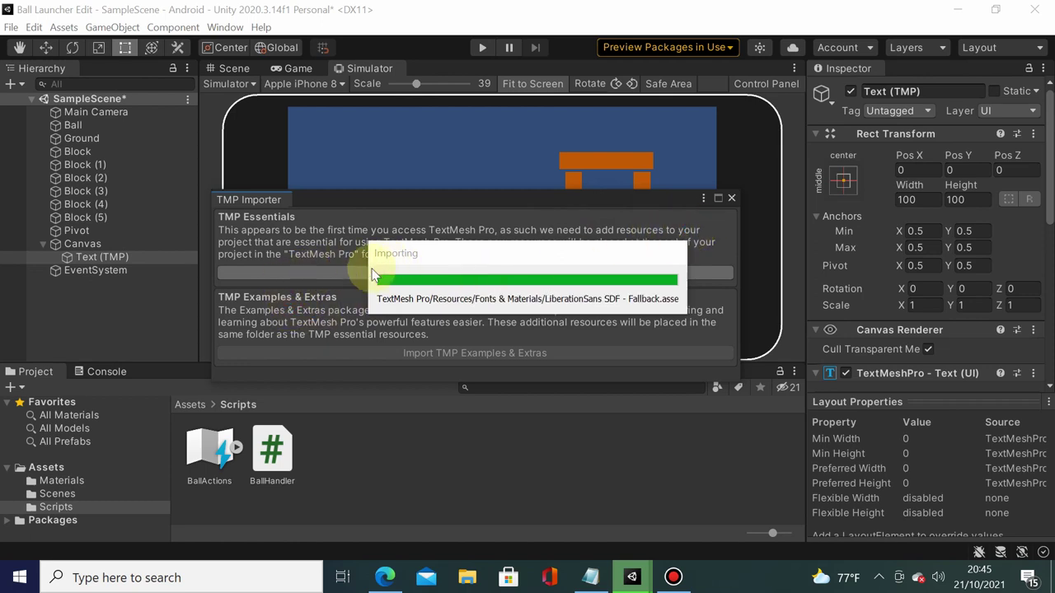
{"action": "left_click", "coordinate": [732, 199]}
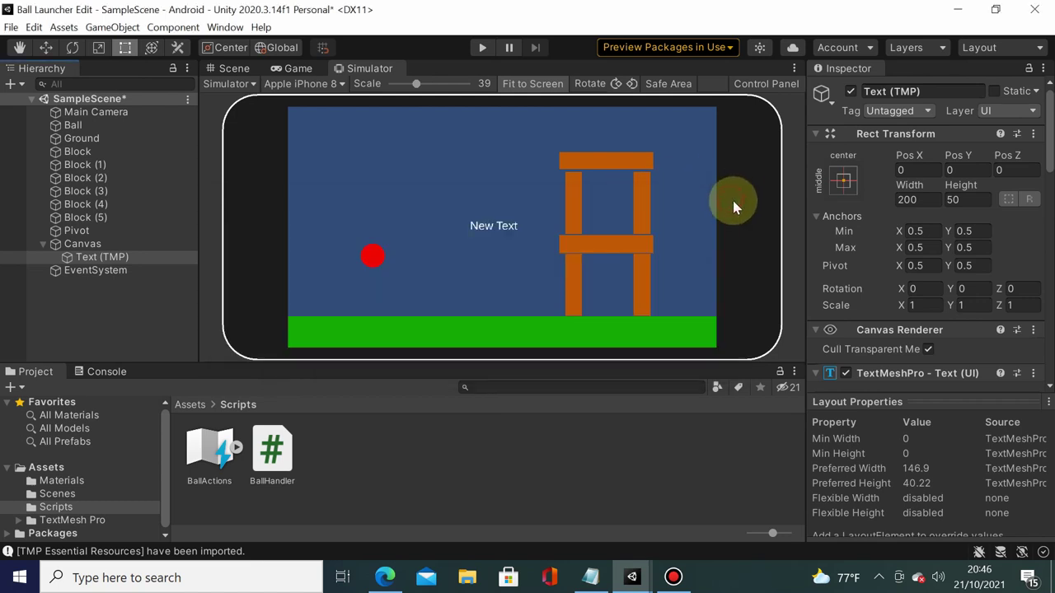
{"action": "left_click", "coordinate": [103, 258]}
- Rename the Text (TMP) object to LivesTxt and change its text to 'Lives: 3'
{"action": "left_click", "coordinate": [907, 89]}
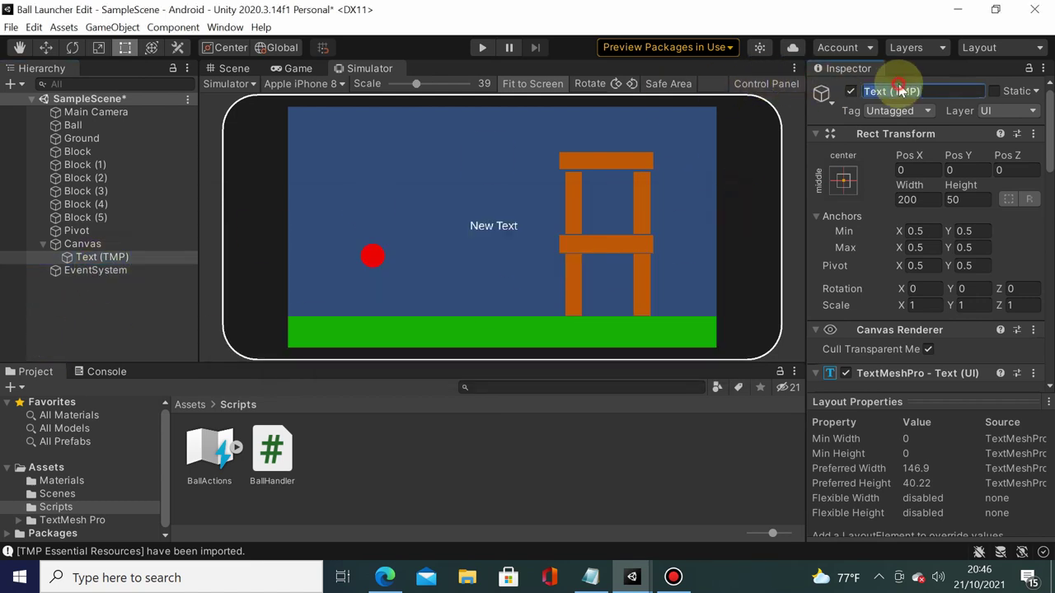
{"action": "type", "text": "LivesTxt"}
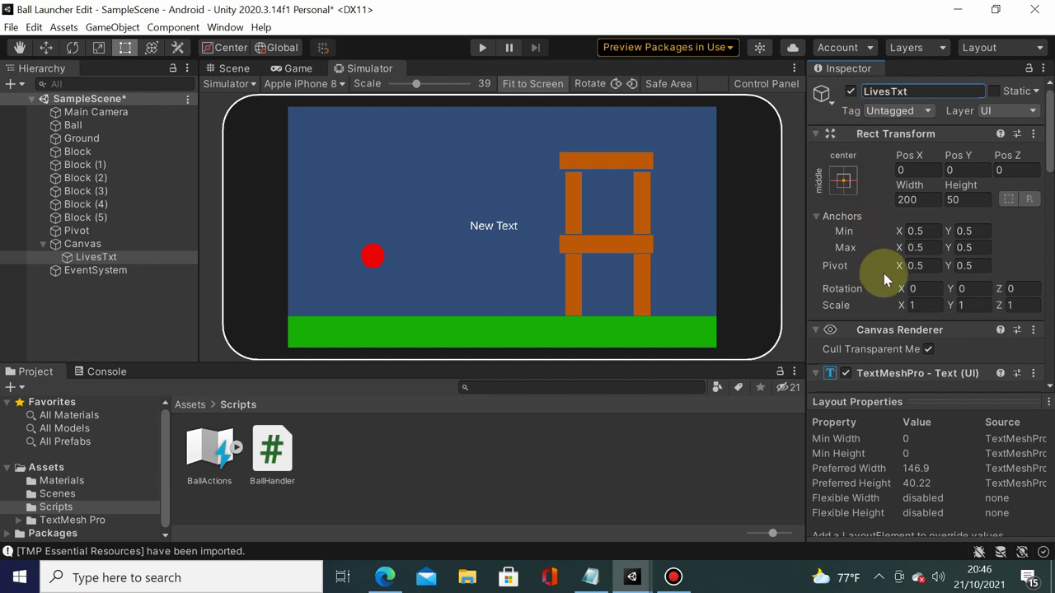
{"action": "scroll", "coordinate": [886, 248], "scroll_direction": "down", "scroll_amount": 5}
{"action": "left_click", "coordinate": [878, 154]}
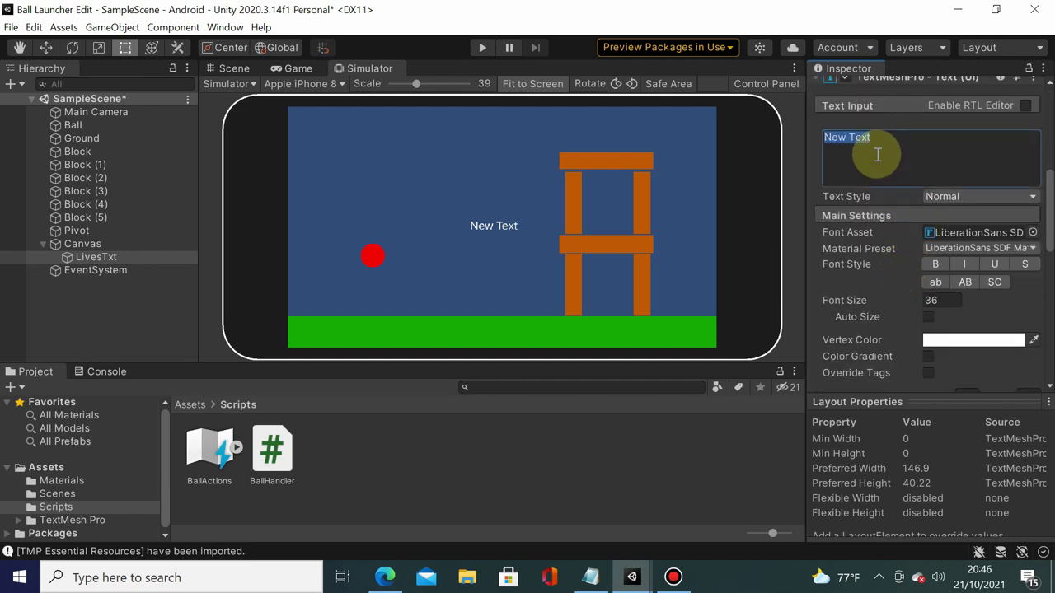
{"action": "type", "text": "Lives: 3"}
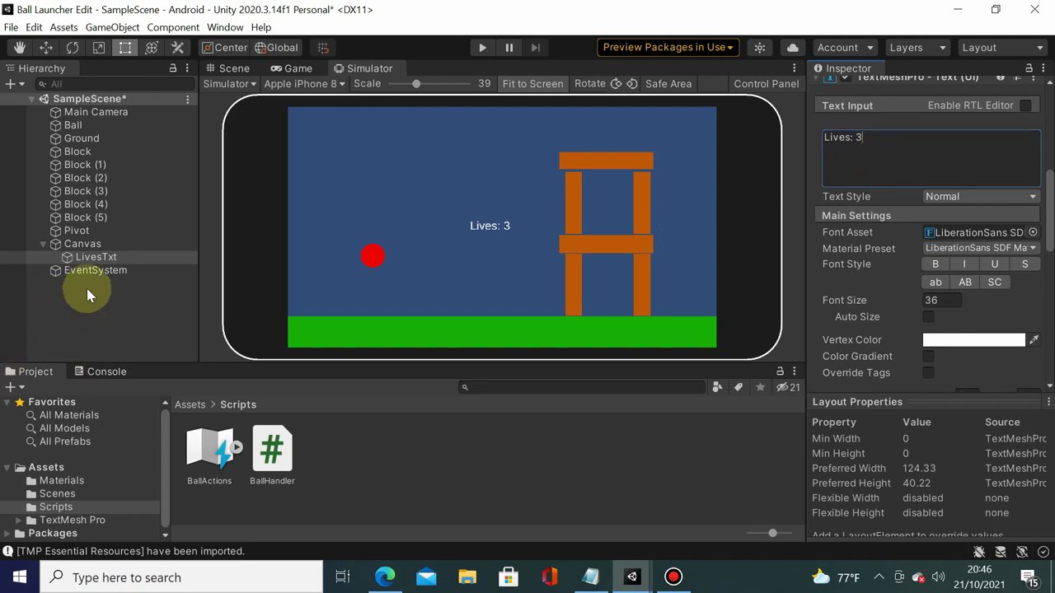
{"action": "left_click", "coordinate": [86, 245]}
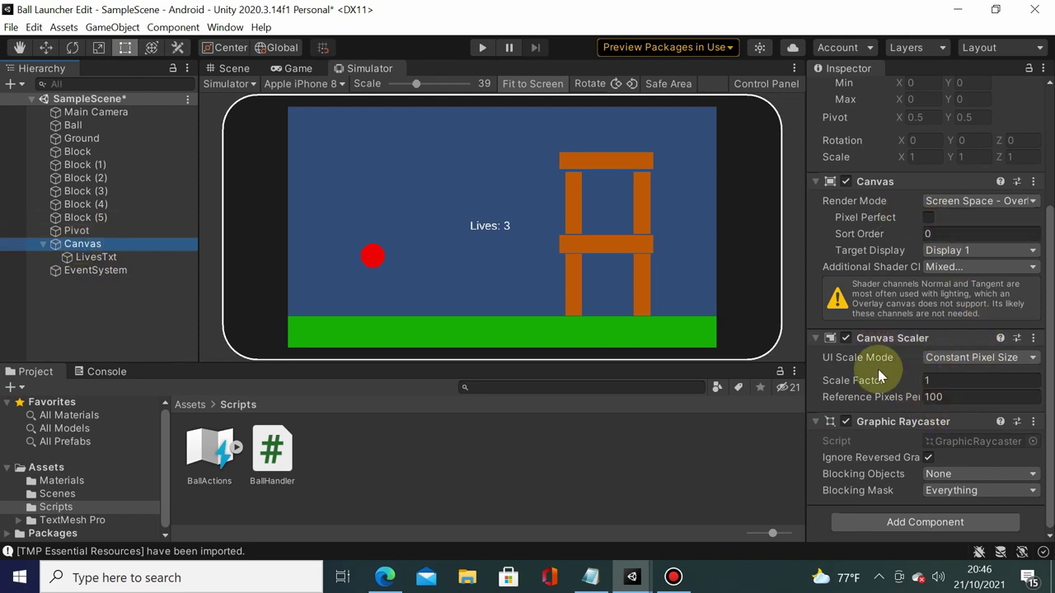
- Set the Canvas Scaler's UI Scale Mode to Scale With Screen Size
{"action": "left_click", "coordinate": [971, 360]}
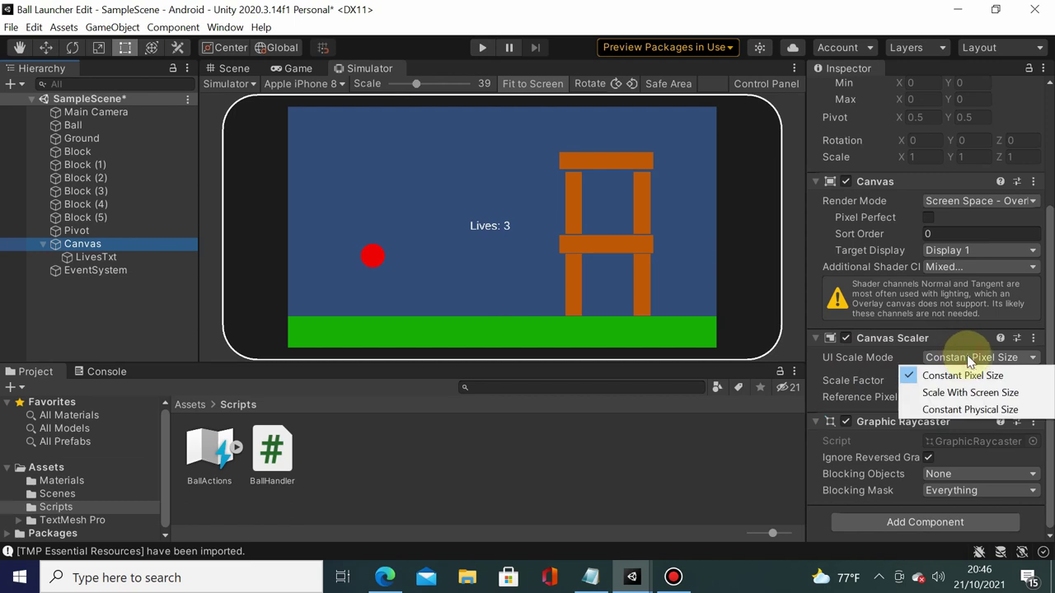
{"action": "left_click", "coordinate": [986, 394]}
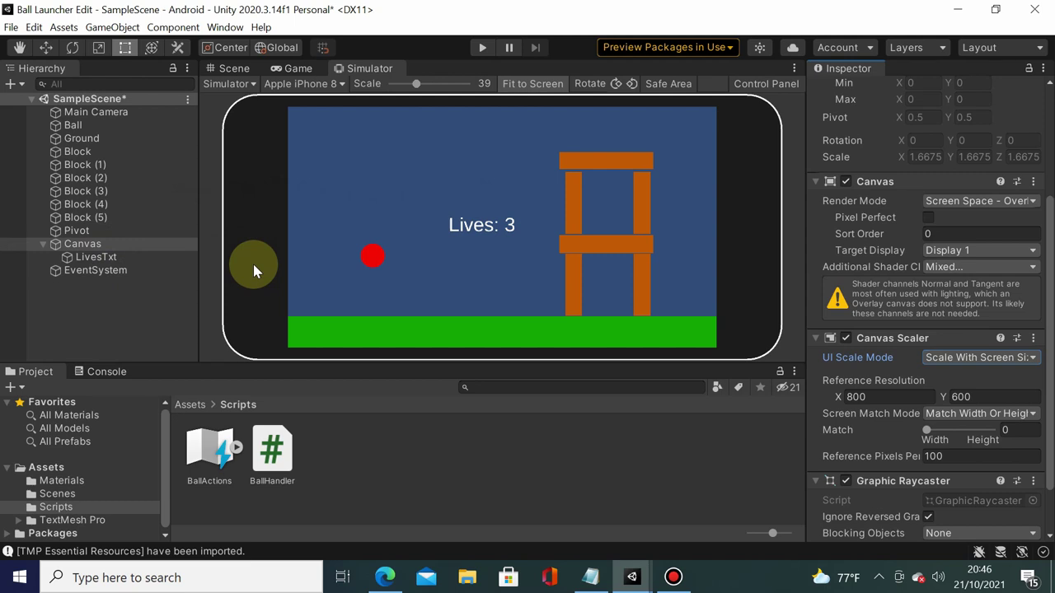
- Anchor, pivot and position LivesTxt at the top-left (0, 1), then show the Scene view
{"action": "left_click", "coordinate": [152, 257]}
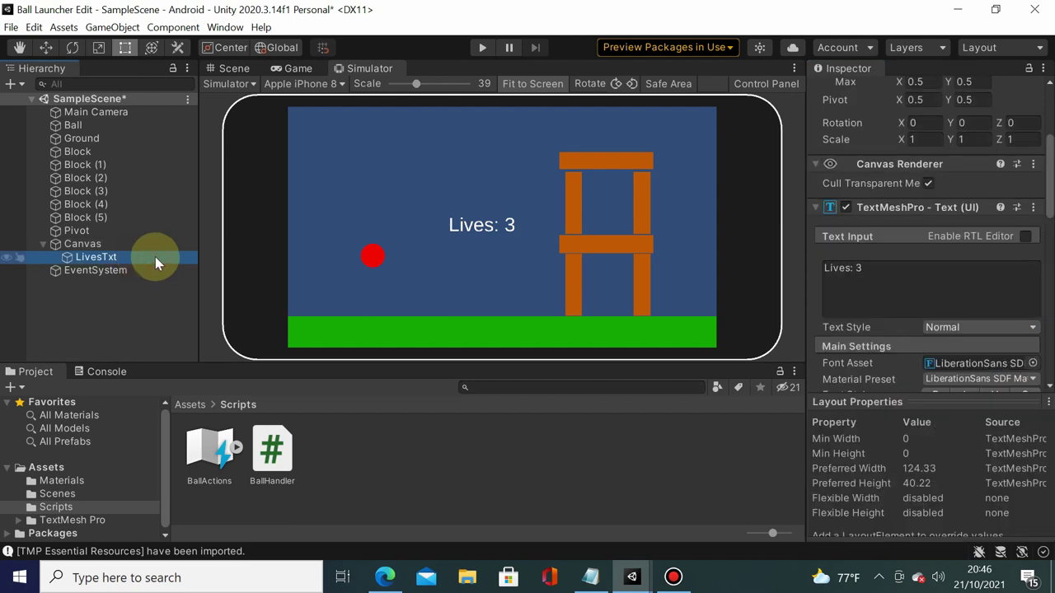
{"action": "scroll", "coordinate": [976, 116], "scroll_direction": "up", "scroll_amount": 5}
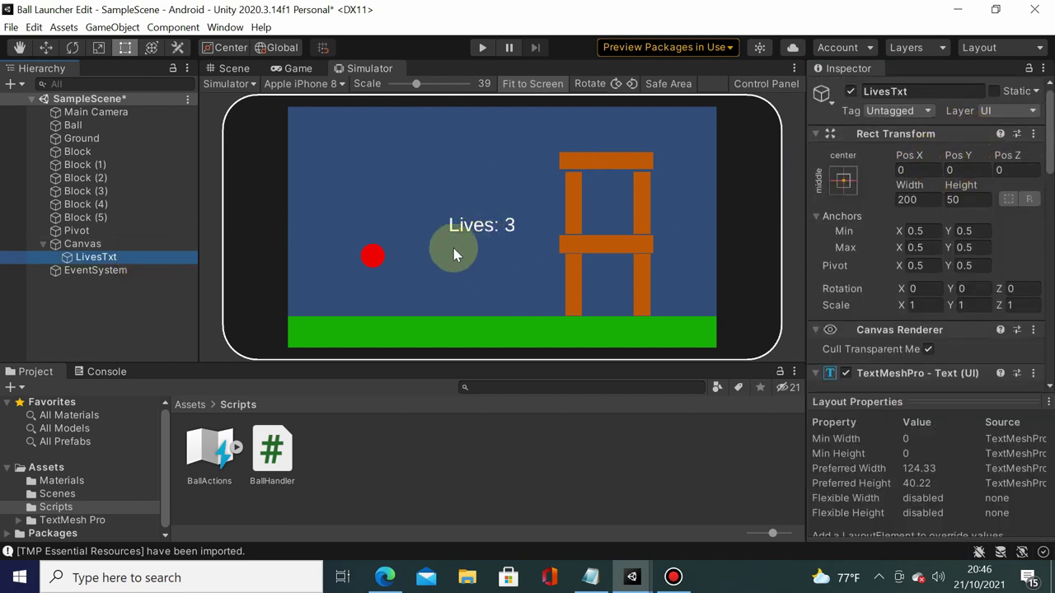
{"action": "left_click", "coordinate": [844, 179]}
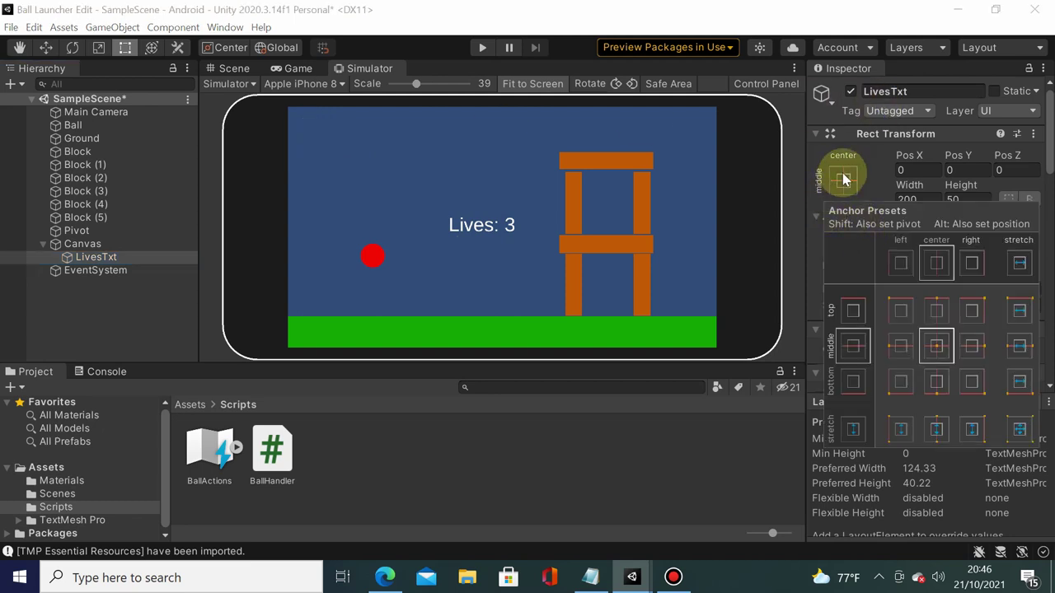
{"action": "left_click", "coordinate": [844, 178]}
{"action": "left_click", "coordinate": [849, 180]}
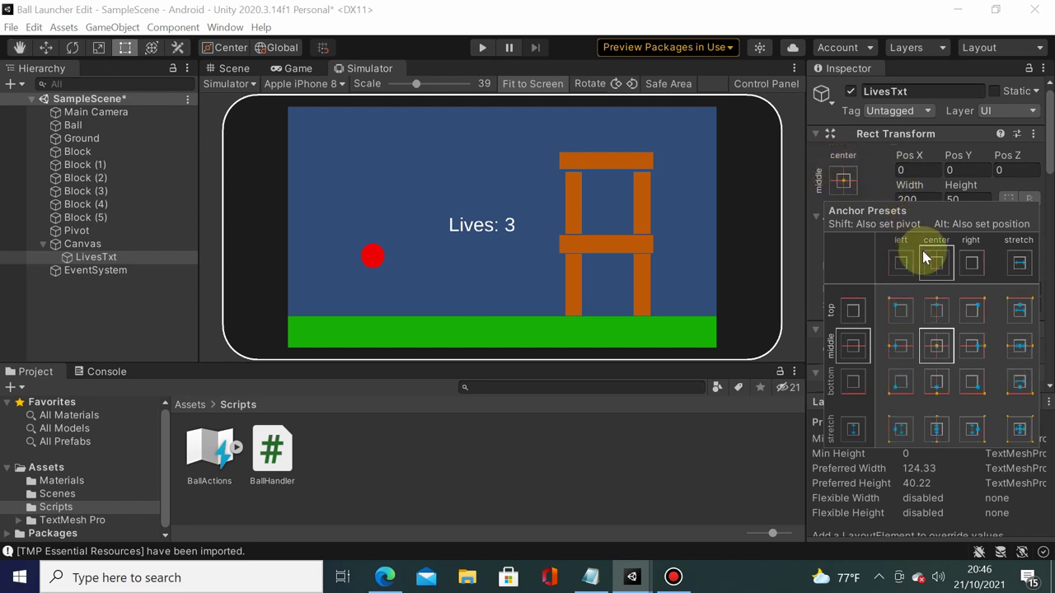
{"action": "key", "text": "shift+alt"}
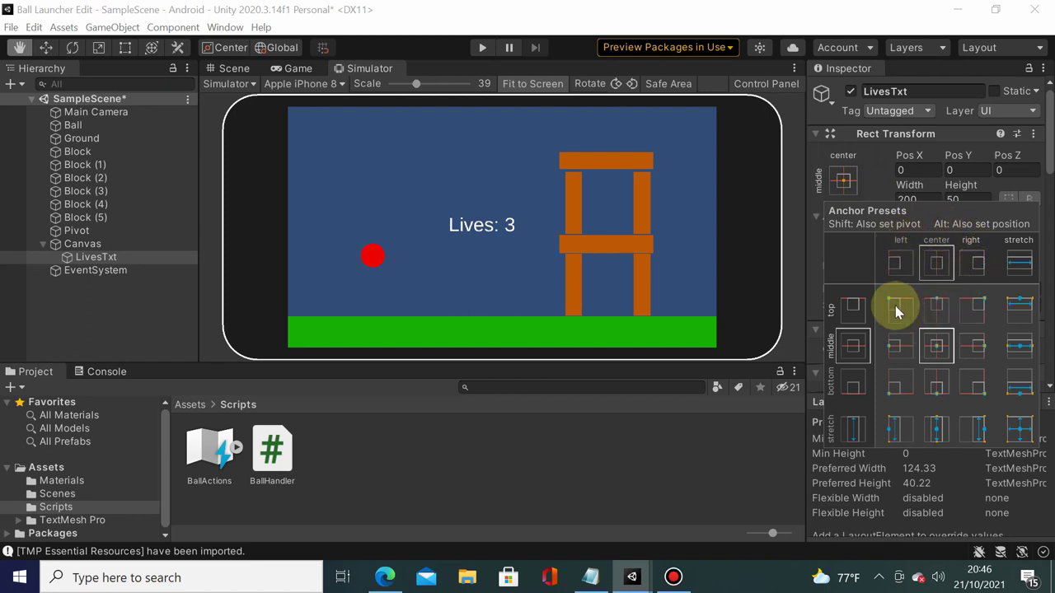
{"action": "left_click", "coordinate": [901, 310], "text": "alt+shift"}
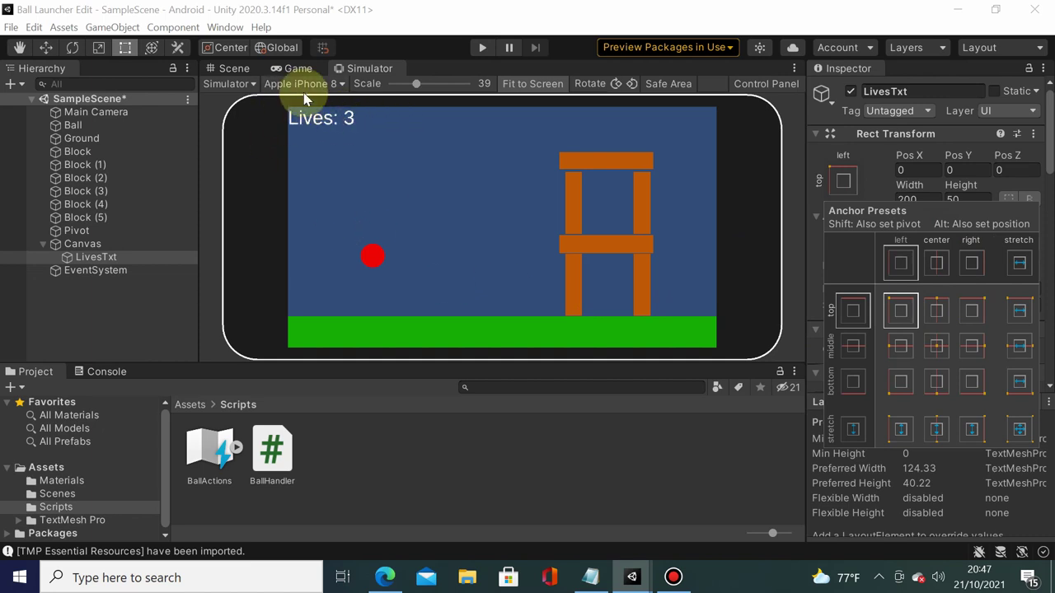
{"action": "left_click", "coordinate": [248, 71]}
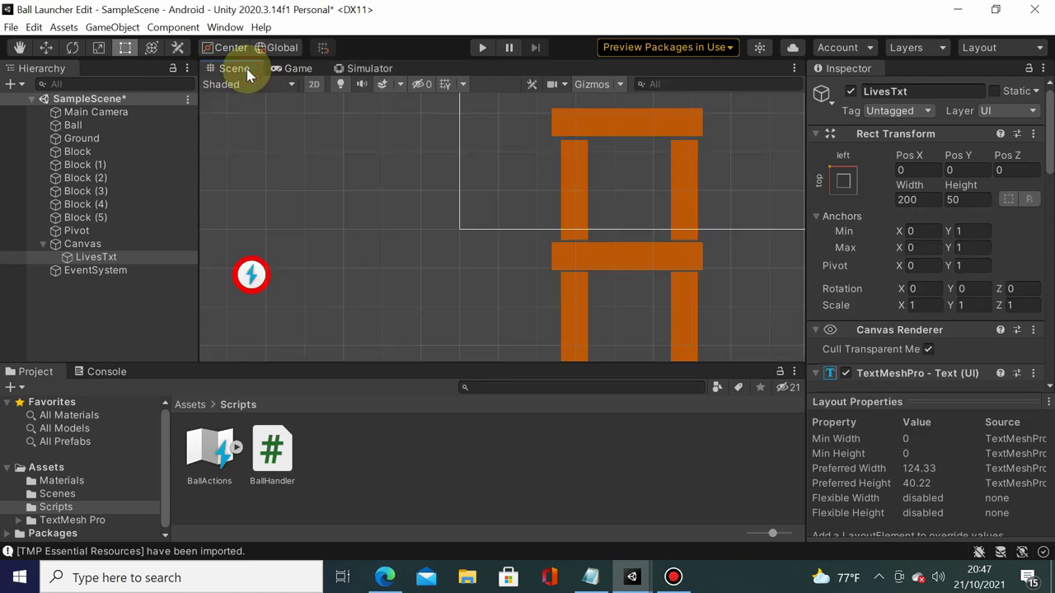
- Frame LivesTxt in the Scene and reset its Rect Transform Pos X to 0
{"action": "double_click", "coordinate": [119, 257]}
{"action": "scroll", "coordinate": [646, 183], "scroll_direction": "down", "scroll_amount": 3}
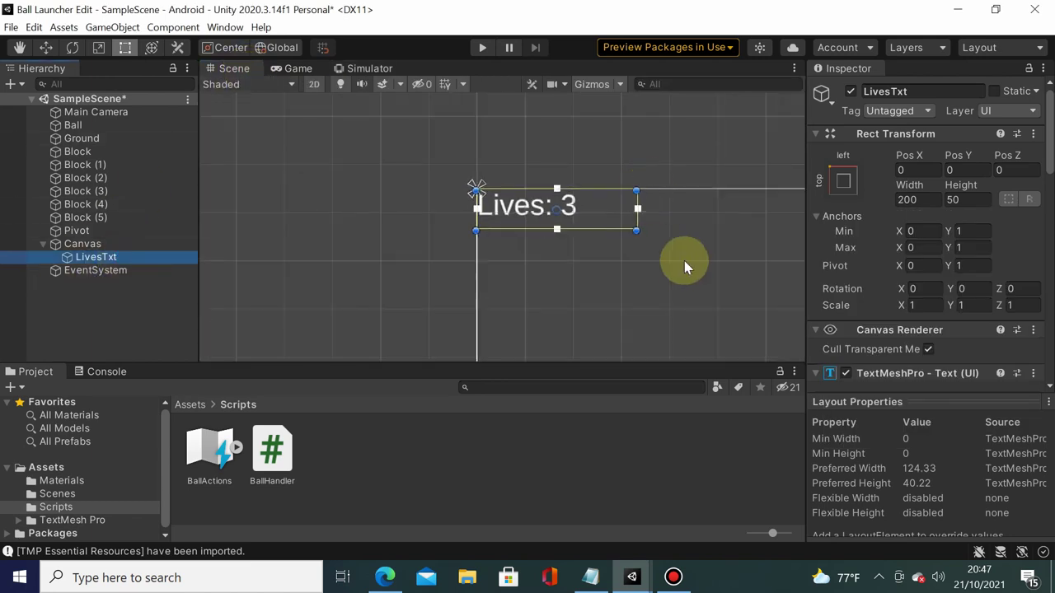
{"action": "mouse_move", "coordinate": [684, 261]}
{"action": "middle_mouse_down"}
{"action": "mouse_move", "coordinate": [538, 185]}
{"action": "mouse_move", "coordinate": [447, 161]}
{"action": "middle_mouse_up"}
{"action": "scroll", "coordinate": [540, 189], "scroll_direction": "down", "scroll_amount": 3}
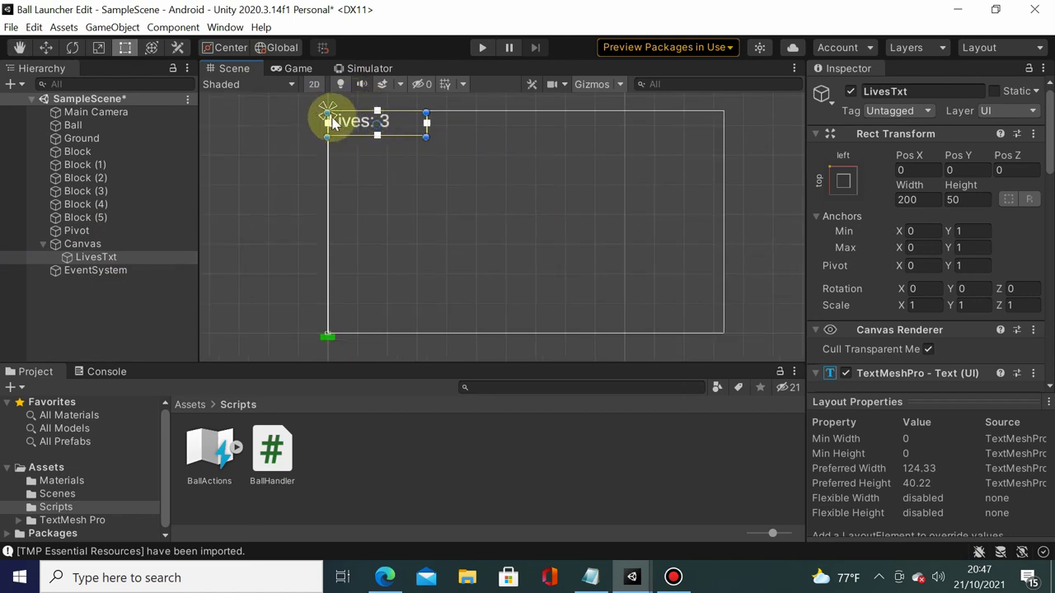
{"action": "mouse_move", "coordinate": [903, 154]}
{"action": "left_mouse_down"}
{"action": "mouse_move", "coordinate": [974, 155]}
{"action": "mouse_move", "coordinate": [622, 138]}
{"action": "mouse_move", "coordinate": [432, 171]}
{"action": "left_mouse_up"}
{"action": "left_click", "coordinate": [930, 171]}
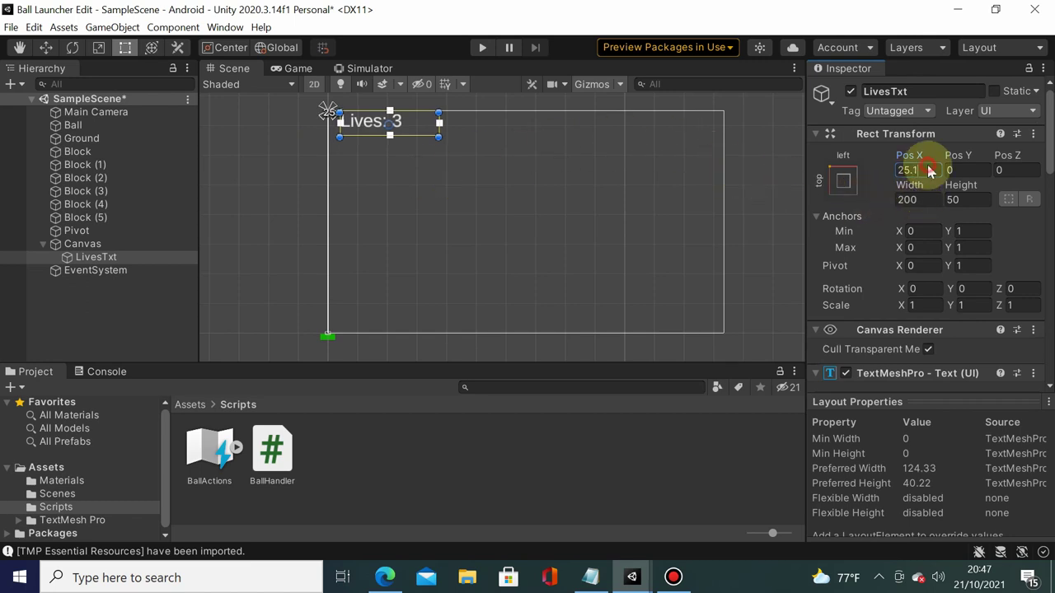
{"action": "key", "text": "BackSpace"}
{"action": "left_click", "coordinate": [982, 232]}
{"action": "type", "text": "0"}
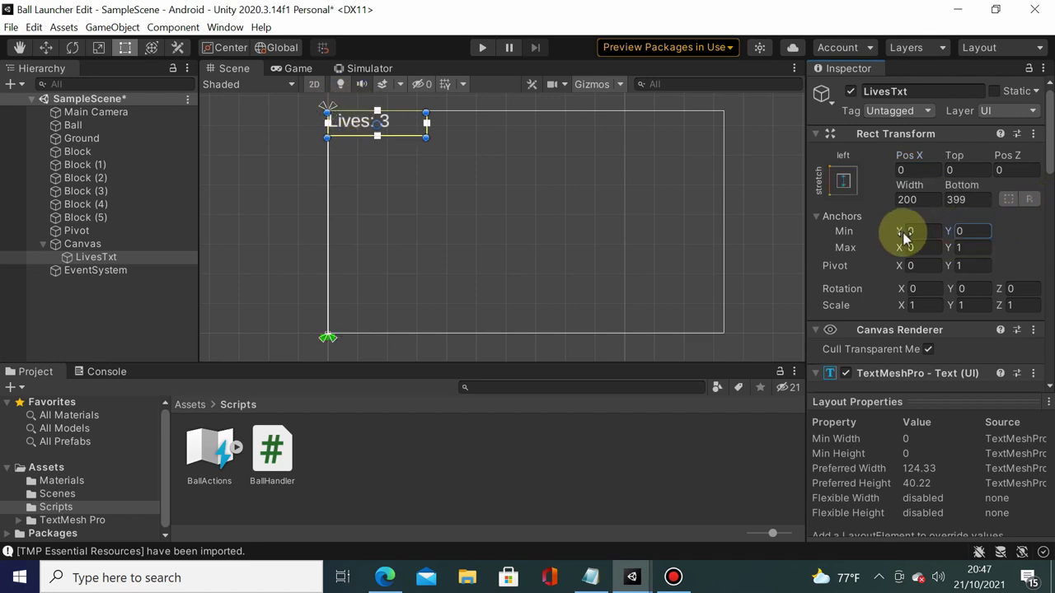
- Set LivesTxt's anchors to Min X 0.05, Min Y 0, Max X 1, Max Y 0.95
{"action": "left_click_drag", "start_coordinate": [948, 231], "coordinate": [888, 231]}
{"action": "left_click_drag", "start_coordinate": [949, 248], "coordinate": [906, 253]}
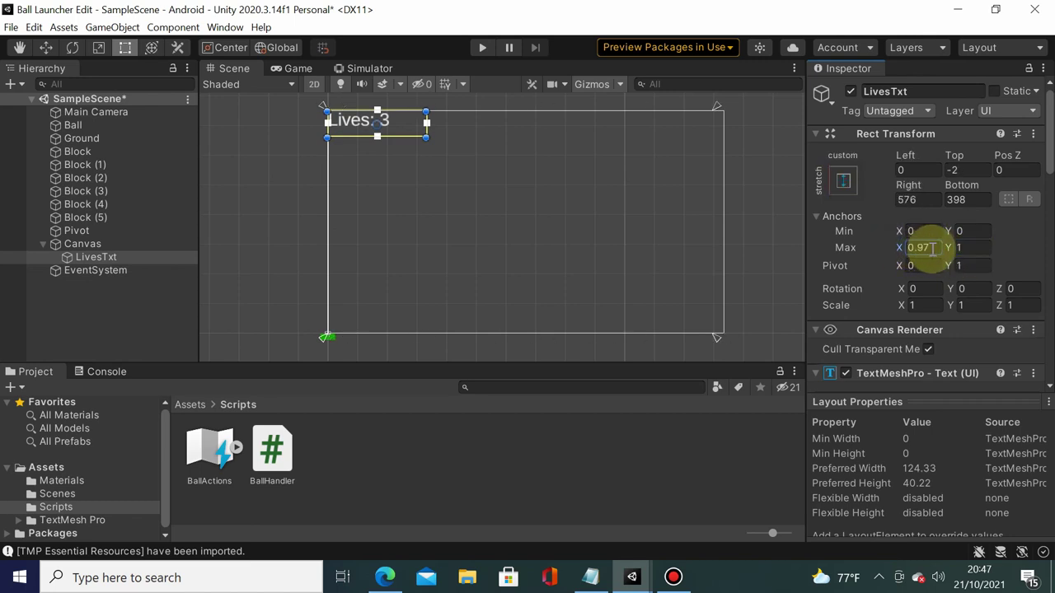
{"action": "left_click_drag", "start_coordinate": [901, 247], "coordinate": [916, 248]}
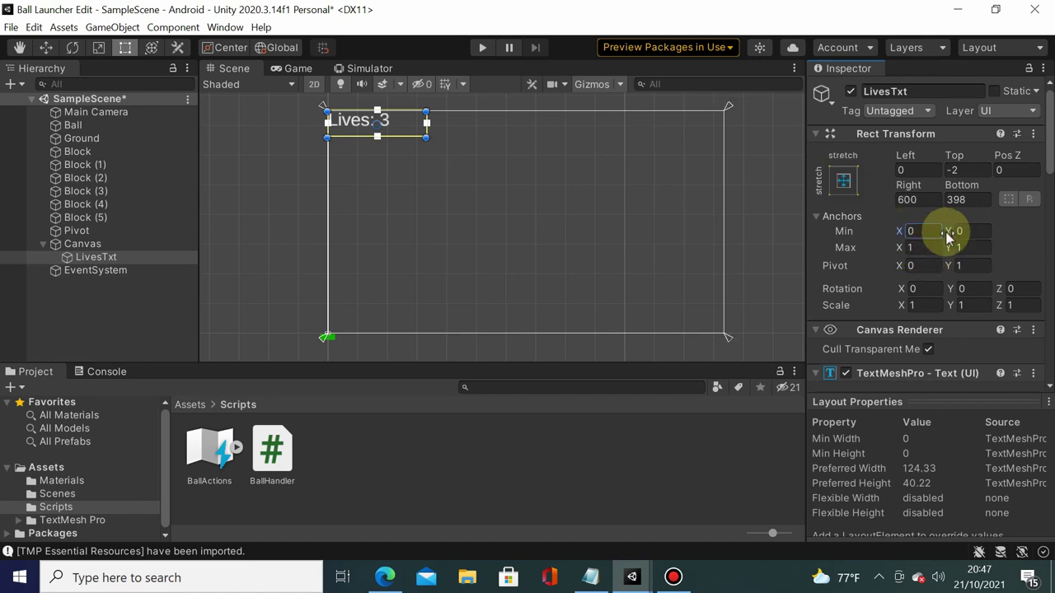
{"action": "mouse_move", "coordinate": [902, 250]}
{"action": "left_mouse_down"}
{"action": "mouse_move", "coordinate": [891, 252]}
{"action": "mouse_move", "coordinate": [911, 251]}
{"action": "left_mouse_up"}
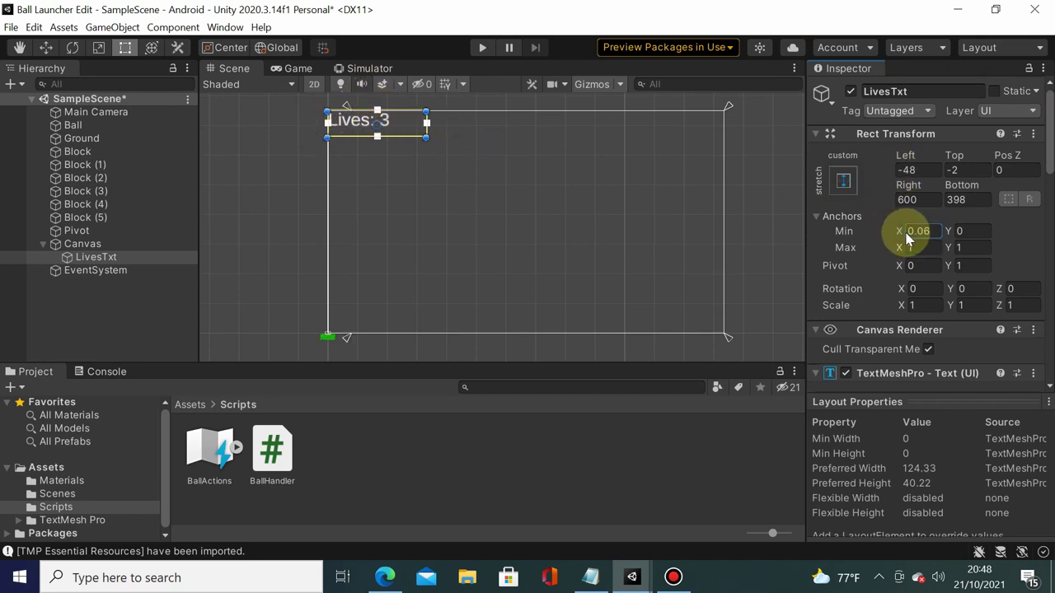
{"action": "left_click_drag", "start_coordinate": [905, 233], "coordinate": [943, 240]}
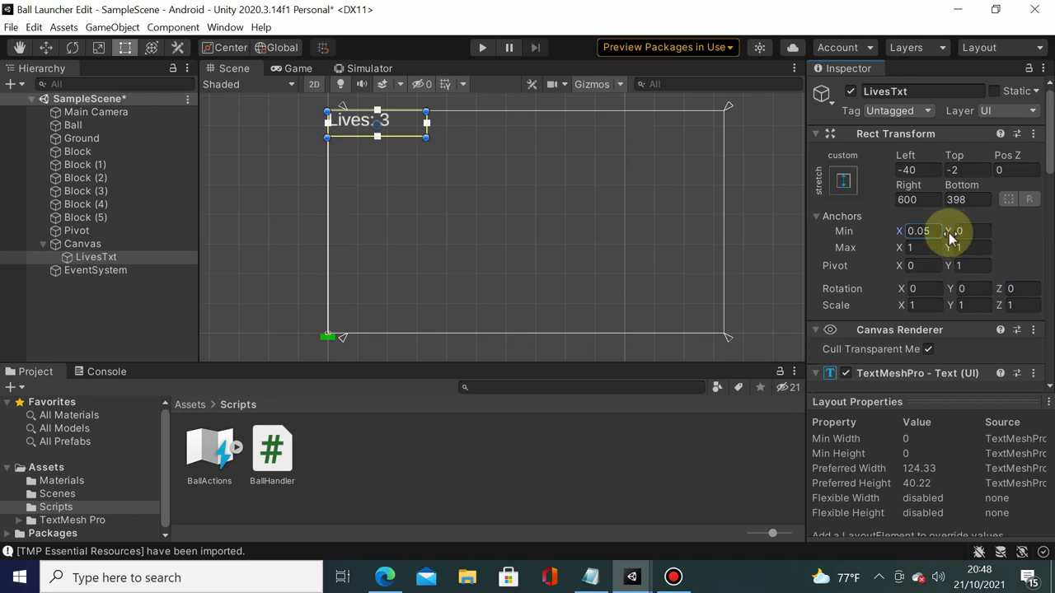
{"action": "left_click_drag", "start_coordinate": [952, 238], "coordinate": [954, 250]}
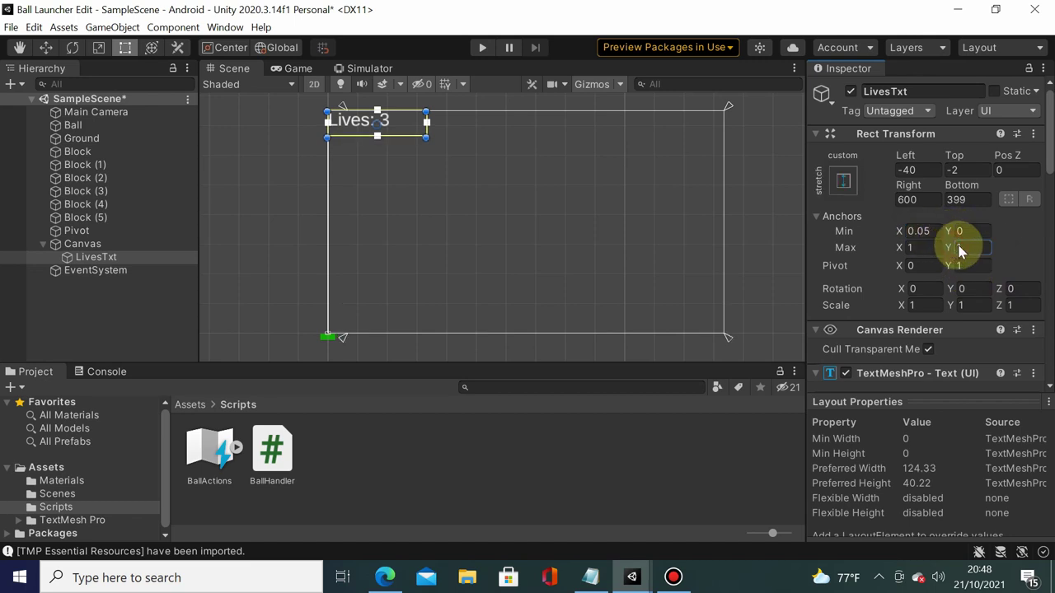
{"action": "type", "text": "0.97"}
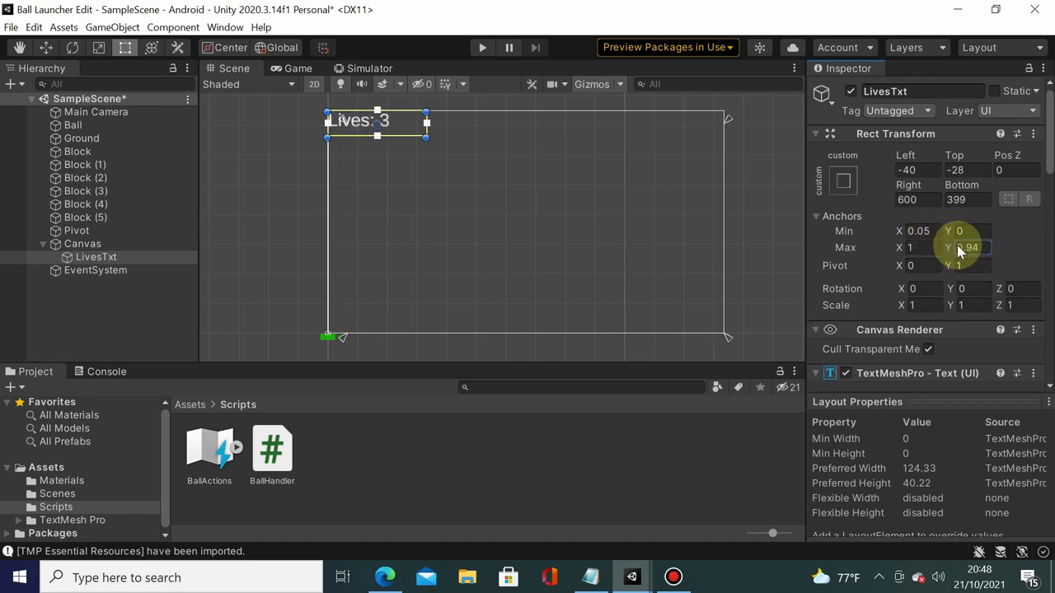
{"action": "double_click", "coordinate": [954, 249]}
{"action": "type", "text": "0.95"}
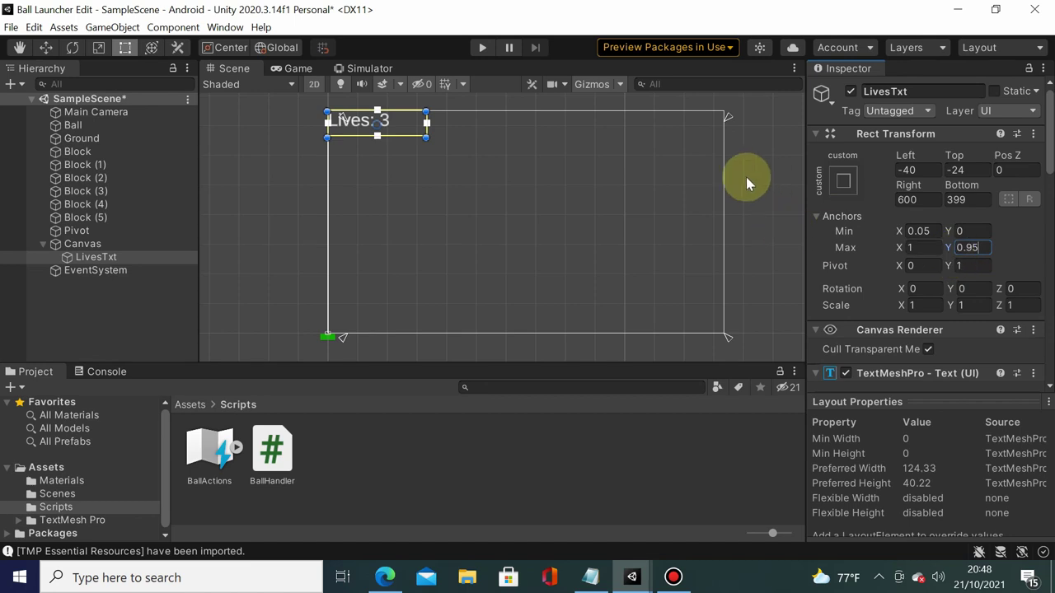
{"action": "left_click", "coordinate": [763, 162]}
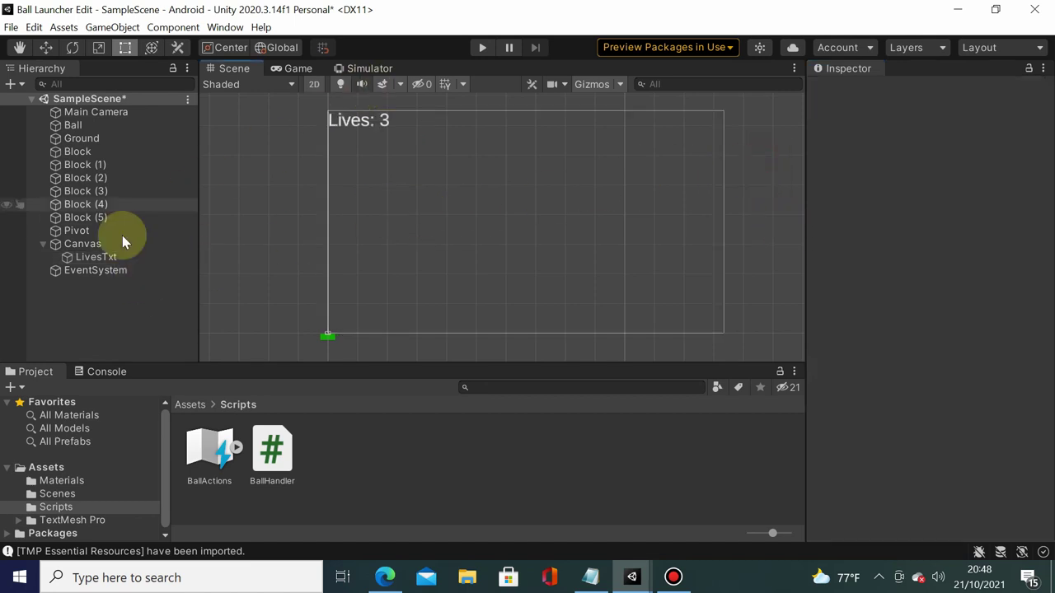
- Set LivesTxt's Rect Transform Left and Top offsets to 0
{"action": "left_click", "coordinate": [117, 258]}
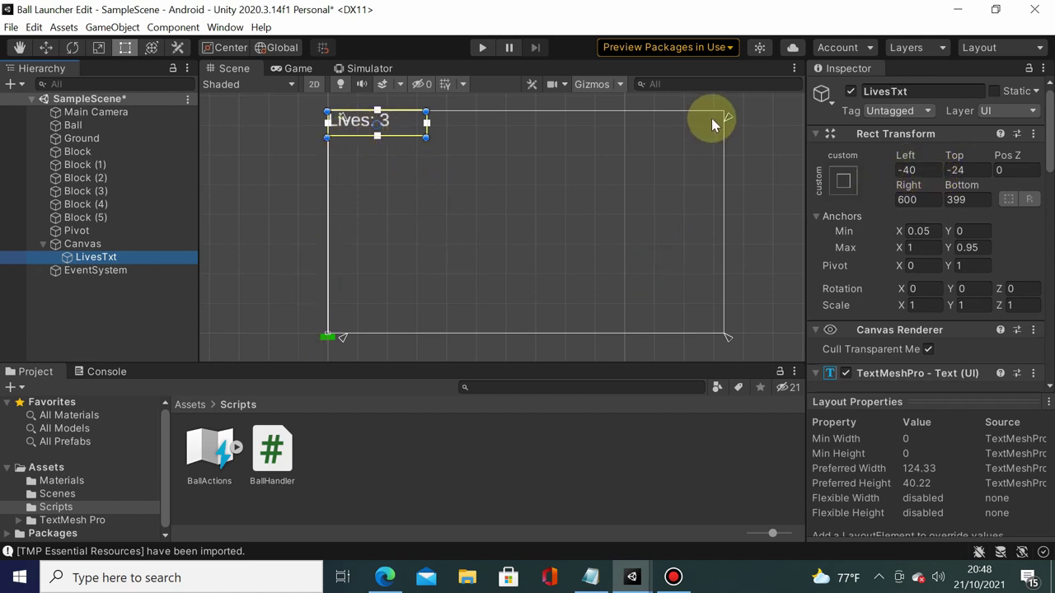
{"action": "left_click", "coordinate": [906, 170]}
{"action": "type", "text": "0"}
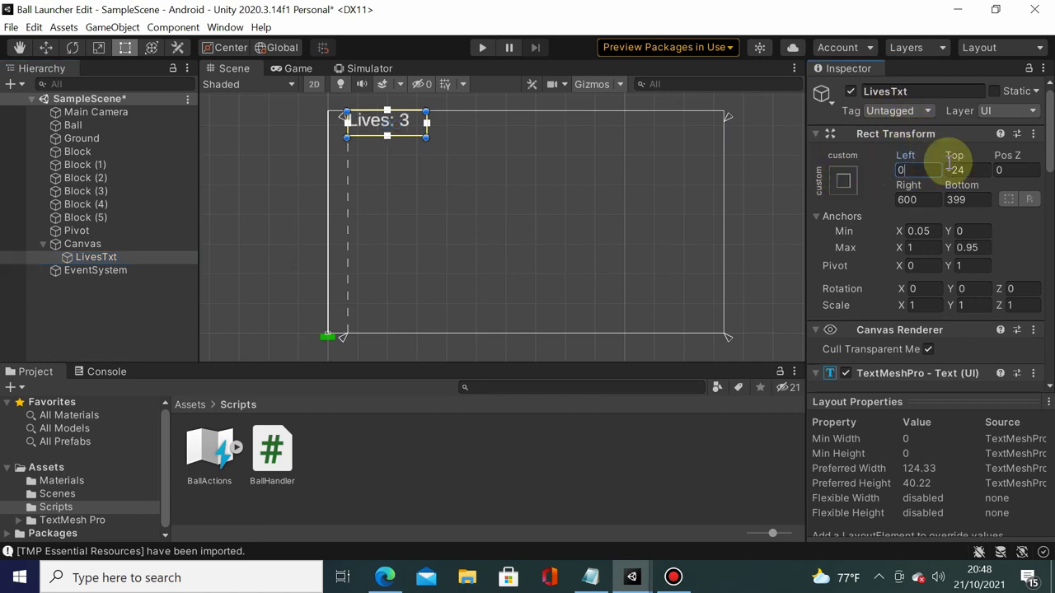
{"action": "left_click", "coordinate": [977, 170]}
{"action": "type", "text": "0"}
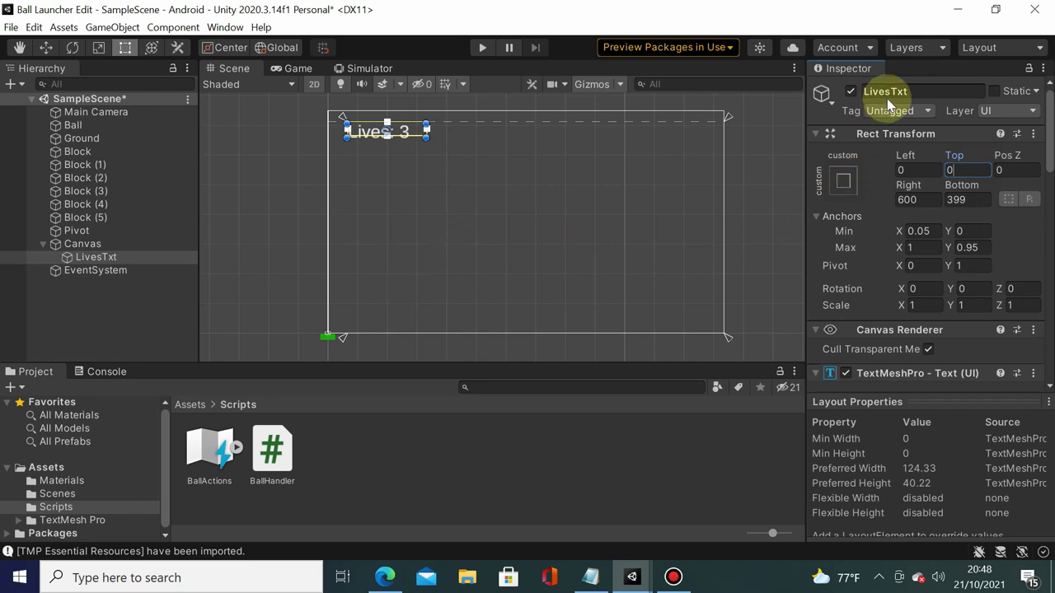
{"action": "left_click", "coordinate": [906, 168]}
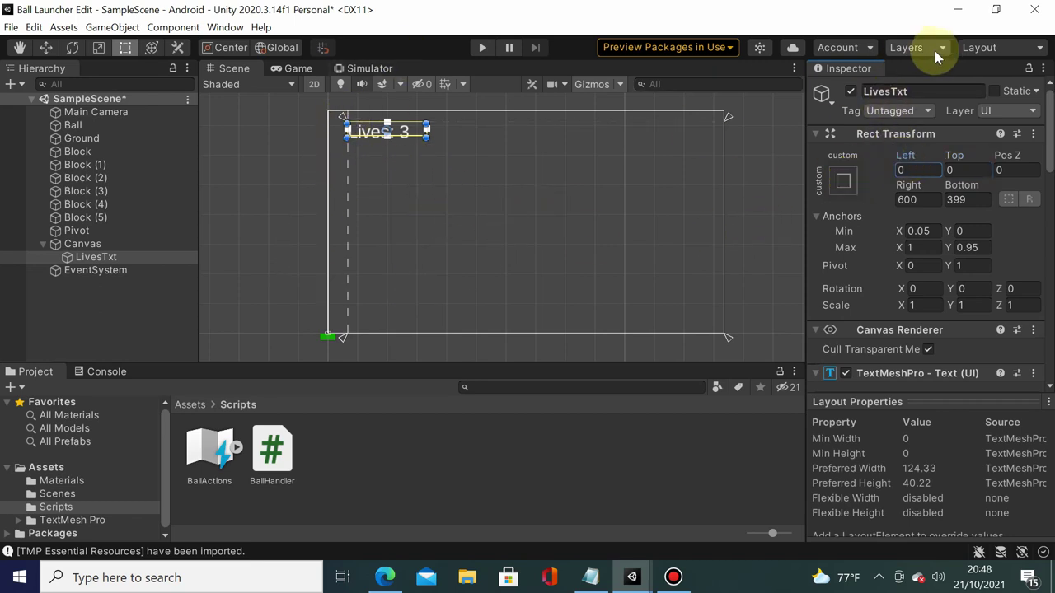
{"action": "left_click", "coordinate": [968, 167]}
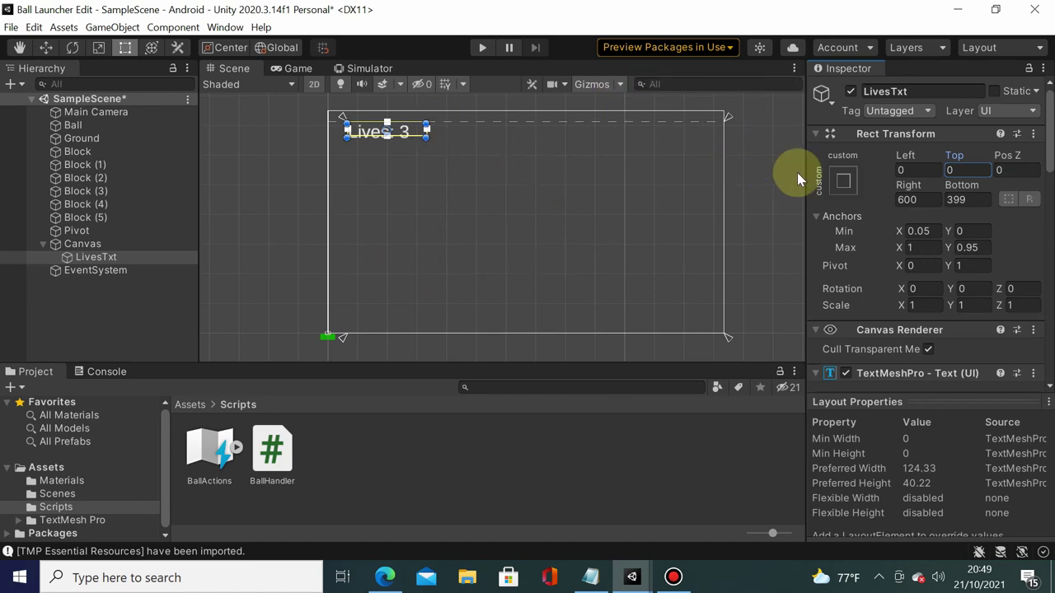
{"action": "left_click", "coordinate": [740, 186]}
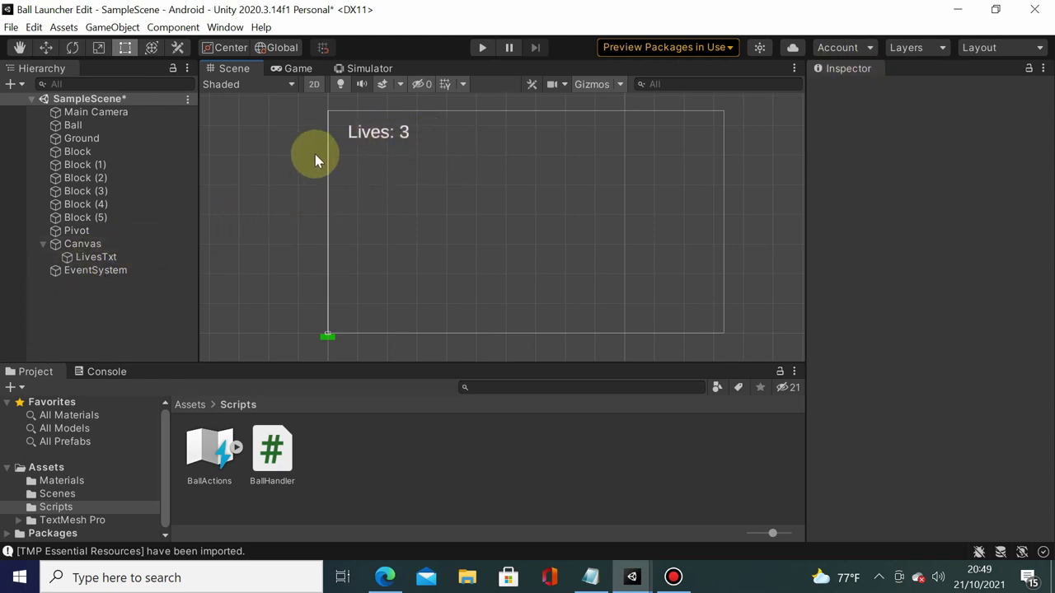
- Preview the game in the Simulator on the LG G3, Moto G7 Power and Galaxy Note10+ 5G
{"action": "left_click", "coordinate": [387, 66]}
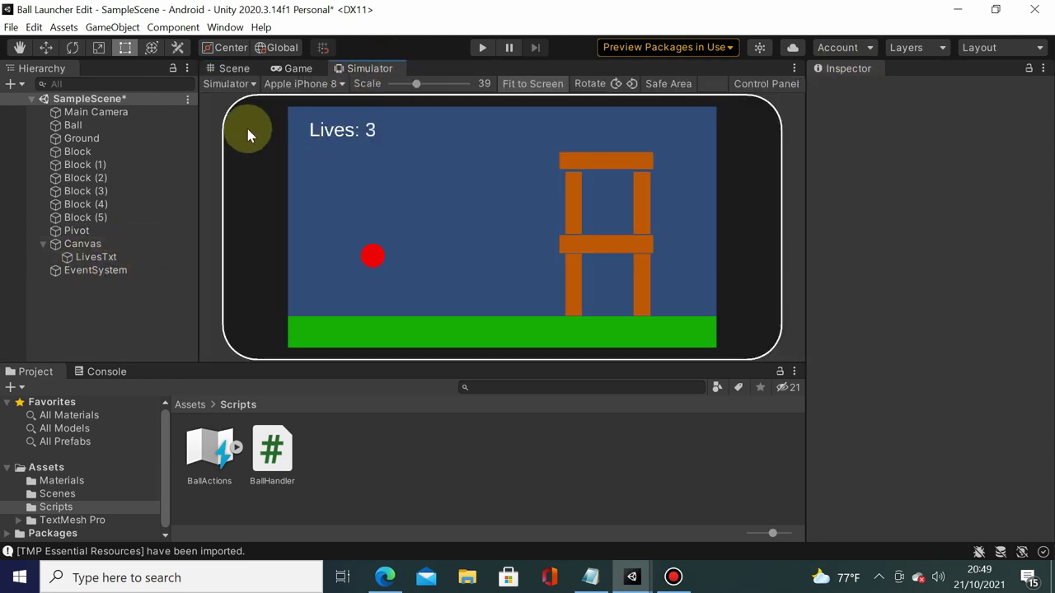
{"action": "left_click", "coordinate": [338, 82]}
{"action": "scroll", "coordinate": [326, 214], "scroll_direction": "down", "scroll_amount": 5}
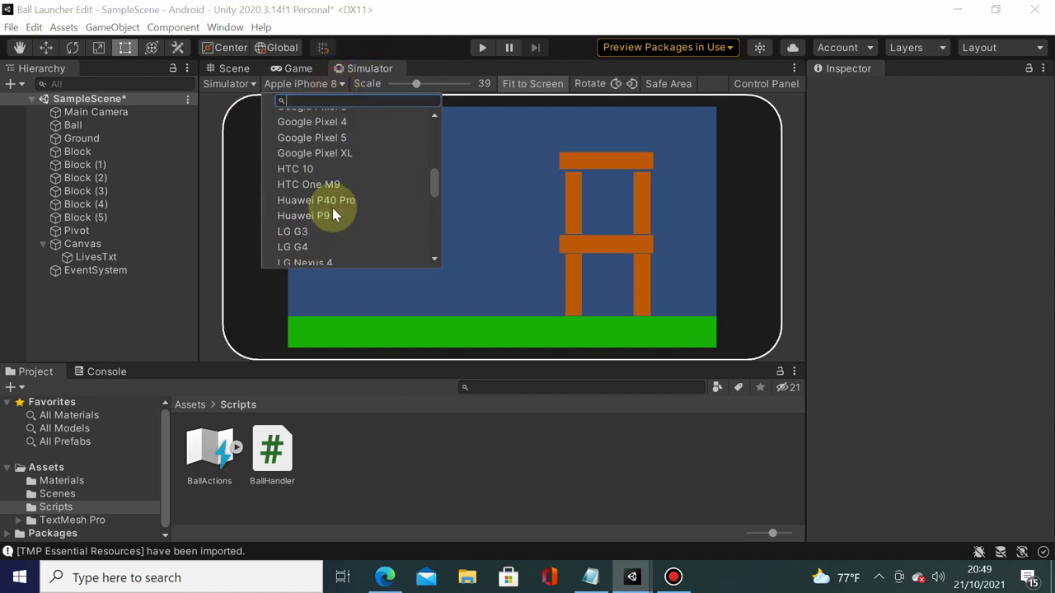
{"action": "left_click", "coordinate": [318, 229]}
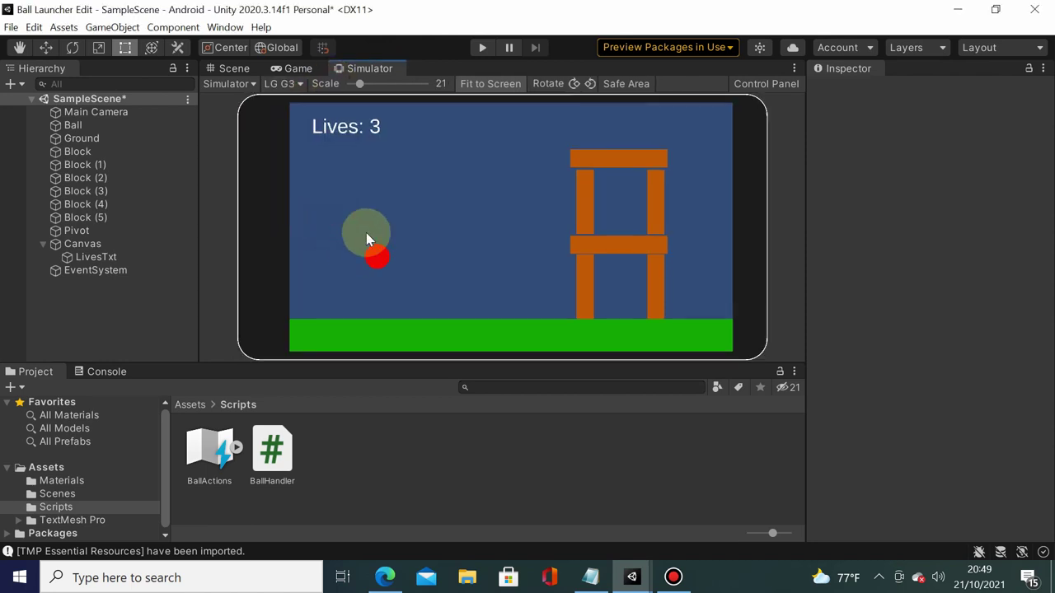
{"action": "left_click", "coordinate": [288, 84]}
{"action": "left_click", "coordinate": [282, 221]}
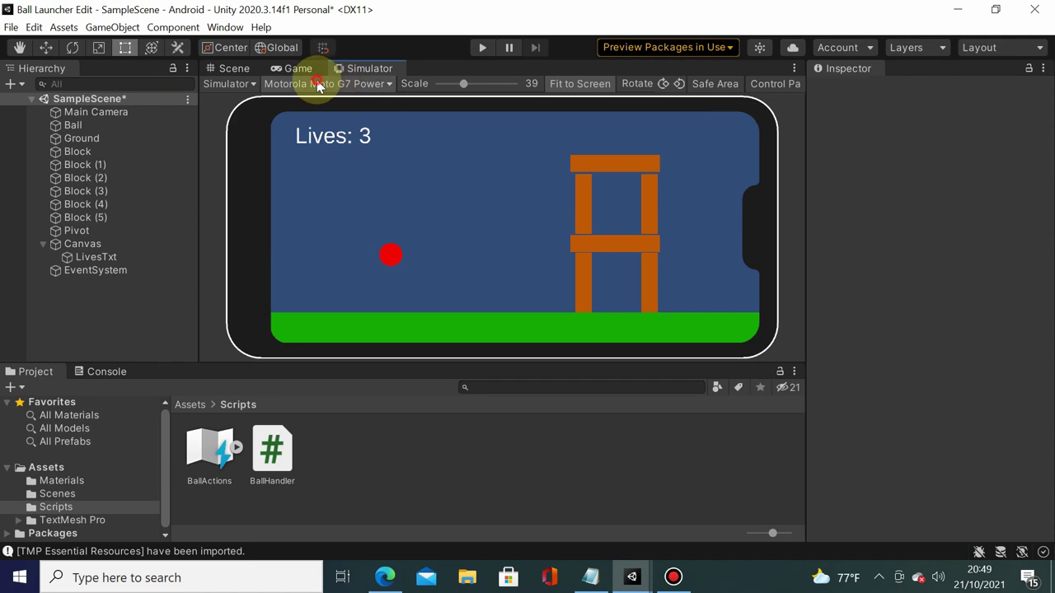
{"action": "left_click", "coordinate": [298, 84]}
{"action": "left_click", "coordinate": [289, 235]}
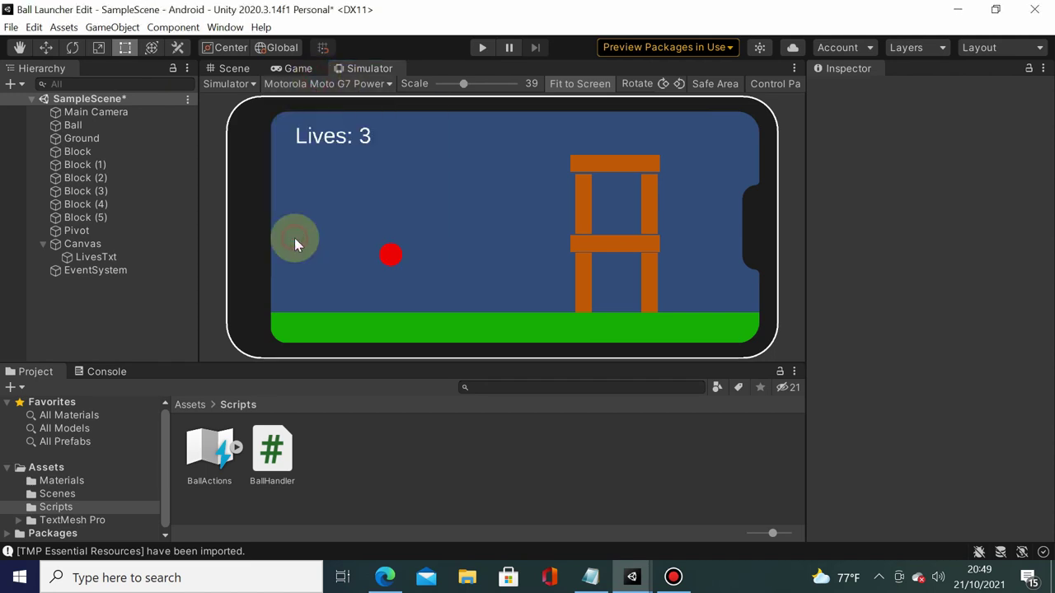
- Preview on the Apple iPhone 8 Plus, then the iPhone X, and reselect LivesTxt
{"action": "left_click", "coordinate": [300, 84]}
{"action": "scroll", "coordinate": [341, 181], "scroll_direction": "up", "scroll_amount": 10}
{"action": "scroll", "coordinate": [354, 157], "scroll_direction": "up", "scroll_amount": 10}
{"action": "left_click", "coordinate": [355, 129]}
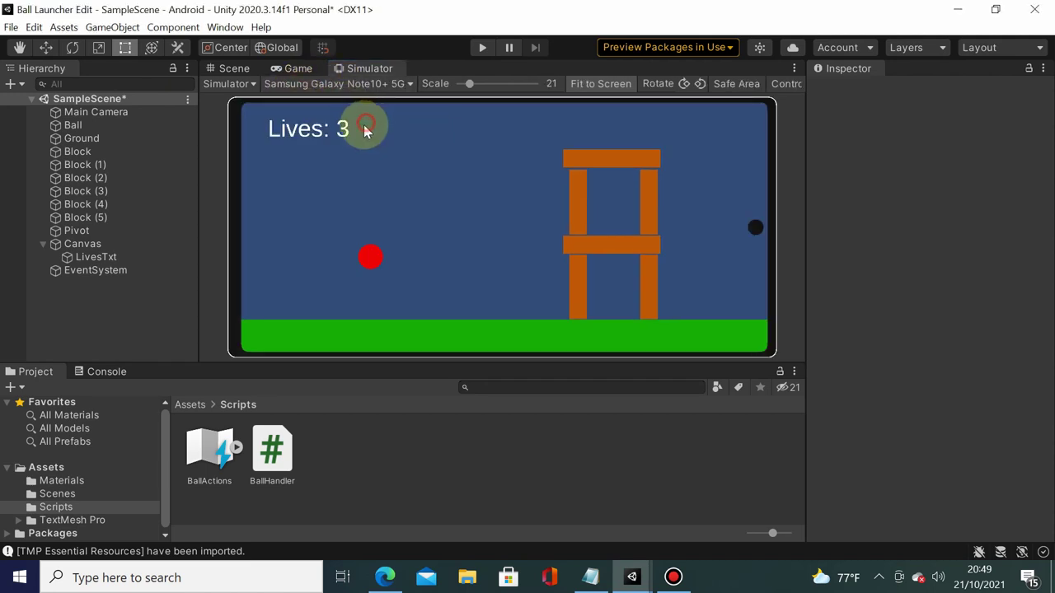
{"action": "left_click", "coordinate": [342, 89]}
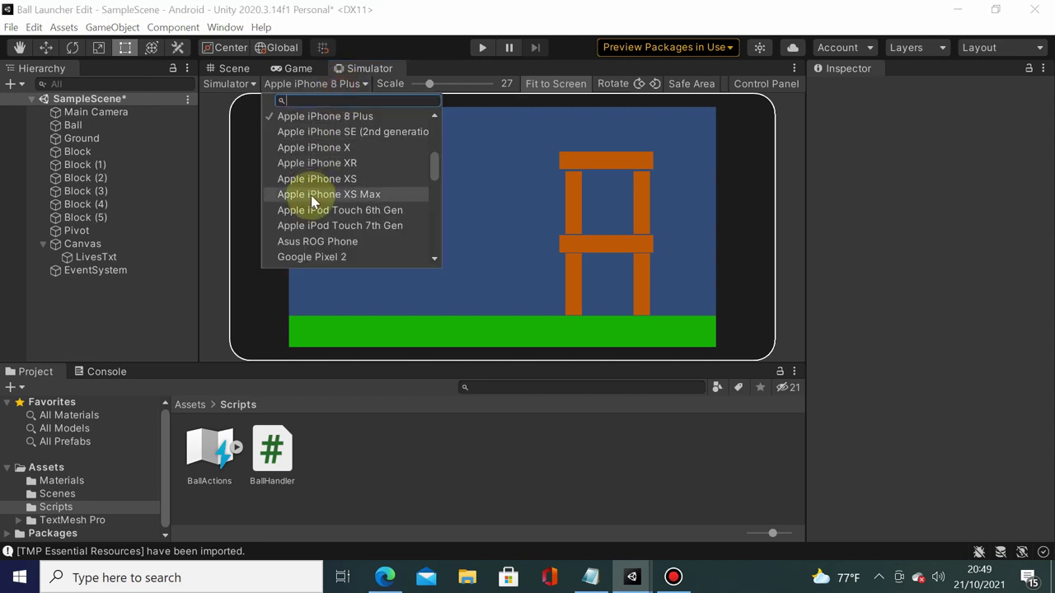
{"action": "scroll", "coordinate": [314, 202], "scroll_direction": "up", "scroll_amount": 3}
{"action": "left_click", "coordinate": [326, 201]}
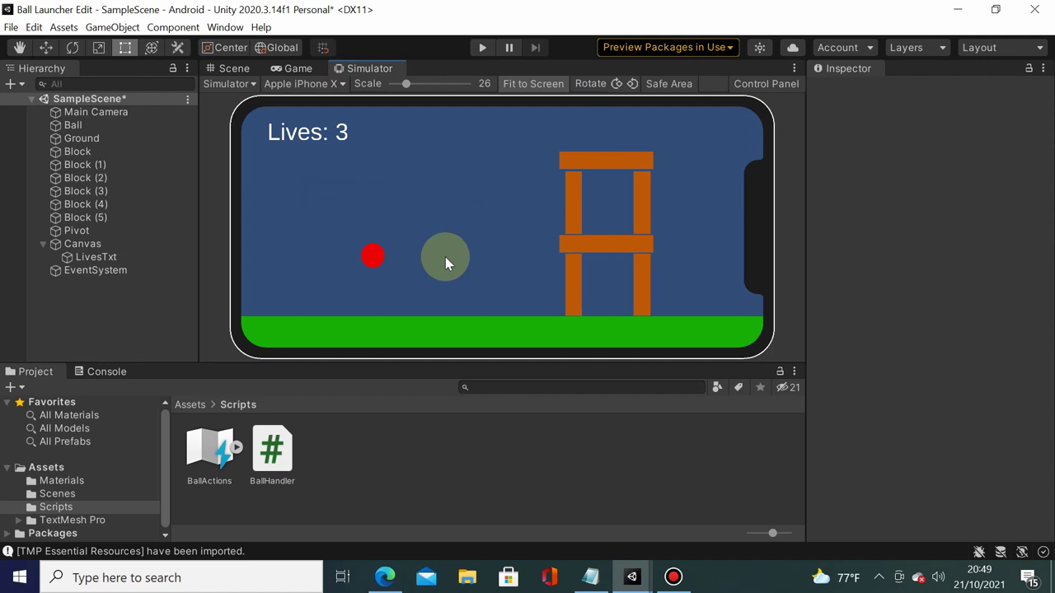
{"action": "left_click", "coordinate": [97, 258]}
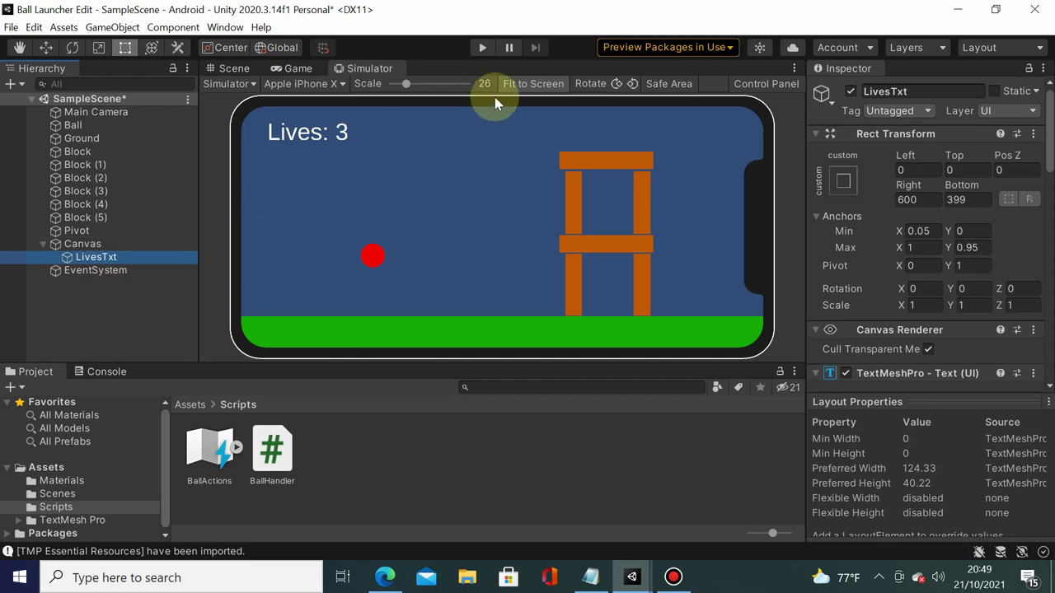
- Apply the bold Font Style to the LivesTxt 'Lives: 3' label, then deselect it to check the result
{"action": "scroll", "coordinate": [1006, 223], "scroll_direction": "down", "scroll_amount": 8}
{"action": "scroll", "coordinate": [991, 262], "scroll_direction": "up", "scroll_amount": 5}
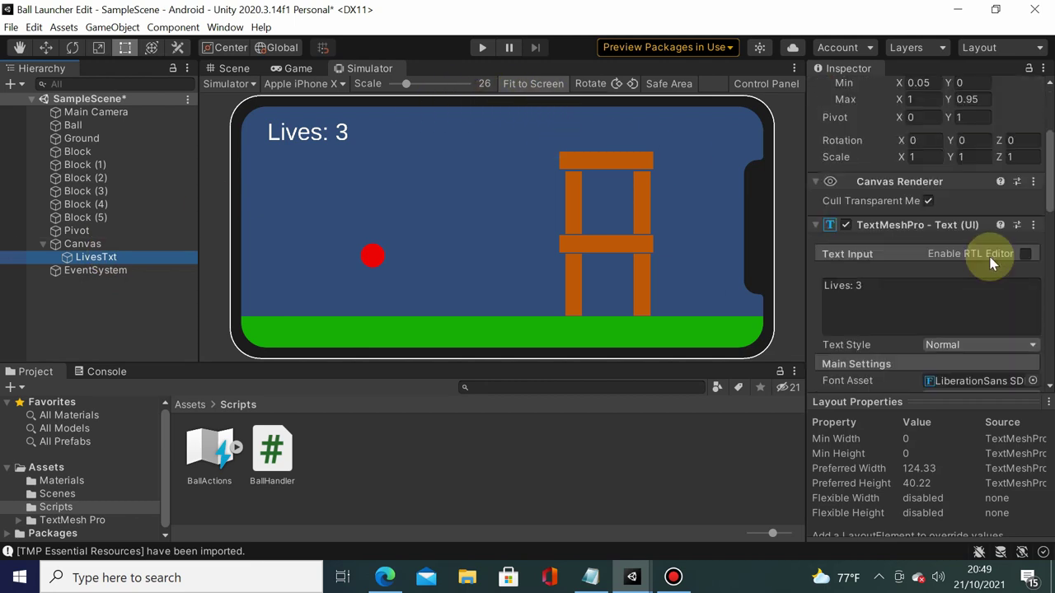
{"action": "scroll", "coordinate": [991, 262], "scroll_direction": "down", "scroll_amount": 9}
{"action": "scroll", "coordinate": [940, 259], "scroll_direction": "up", "scroll_amount": 5}
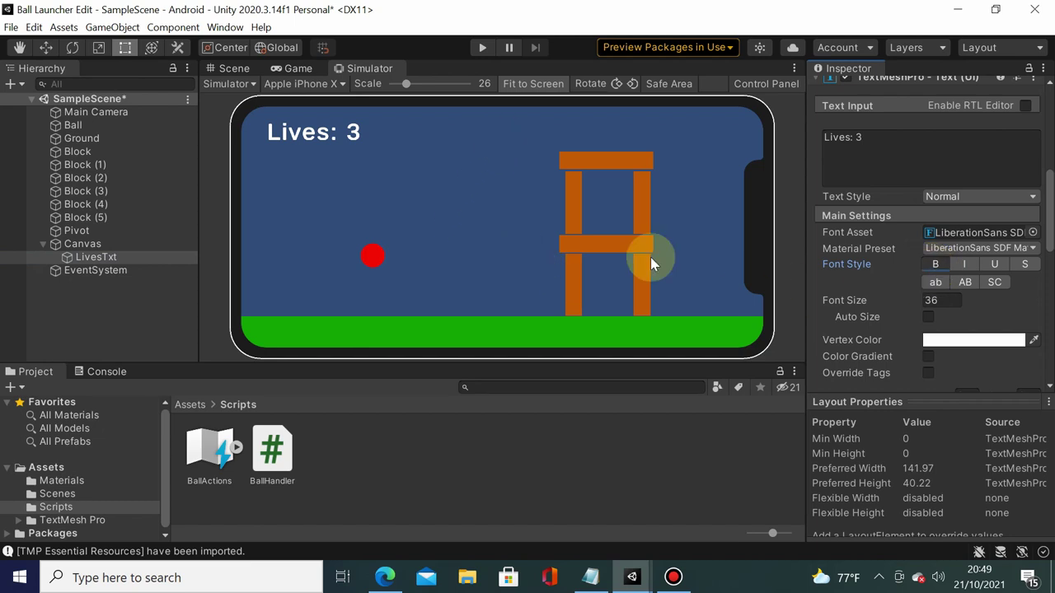
{"action": "left_click", "coordinate": [104, 311]}
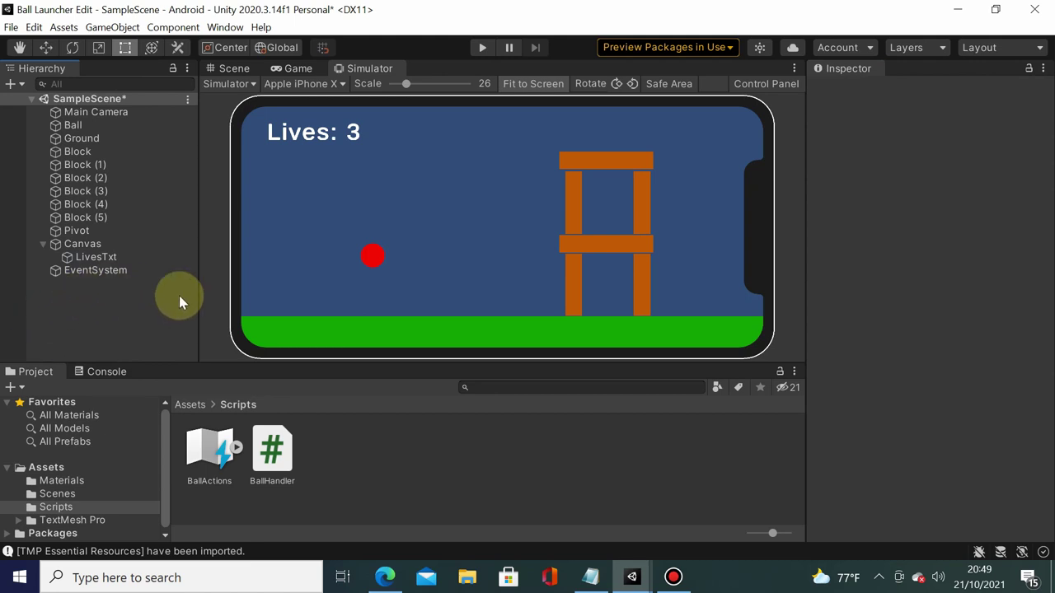
- Create an empty game object named LivesHandler in the scene
{"action": "right_click", "coordinate": [62, 301]}
{"action": "left_click", "coordinate": [42, 325]}
{"action": "right_click", "coordinate": [70, 307]}
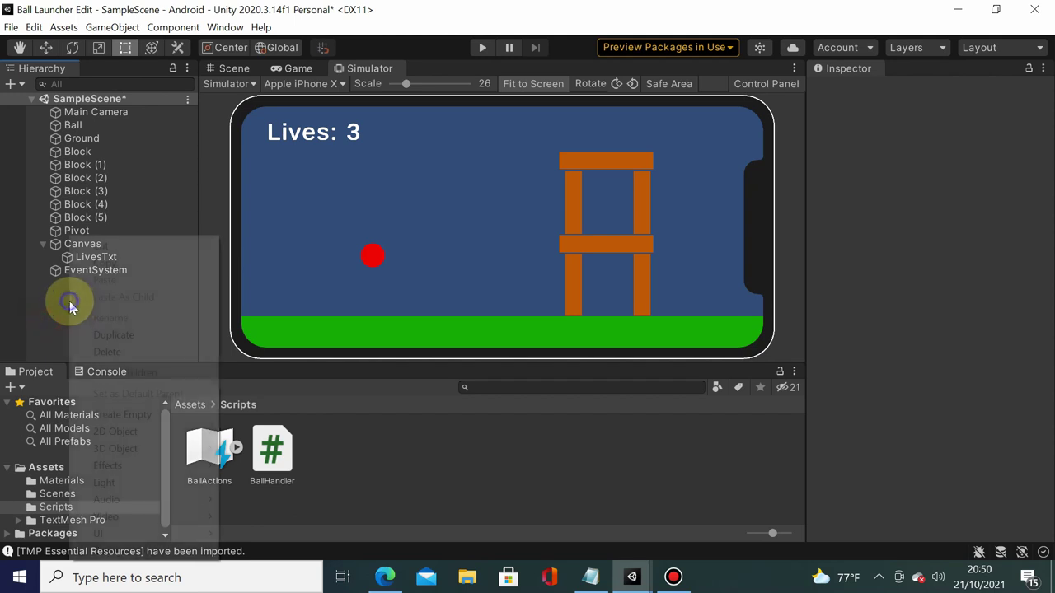
{"action": "left_click", "coordinate": [137, 414]}
{"action": "type", "text": "LivesHandler"}
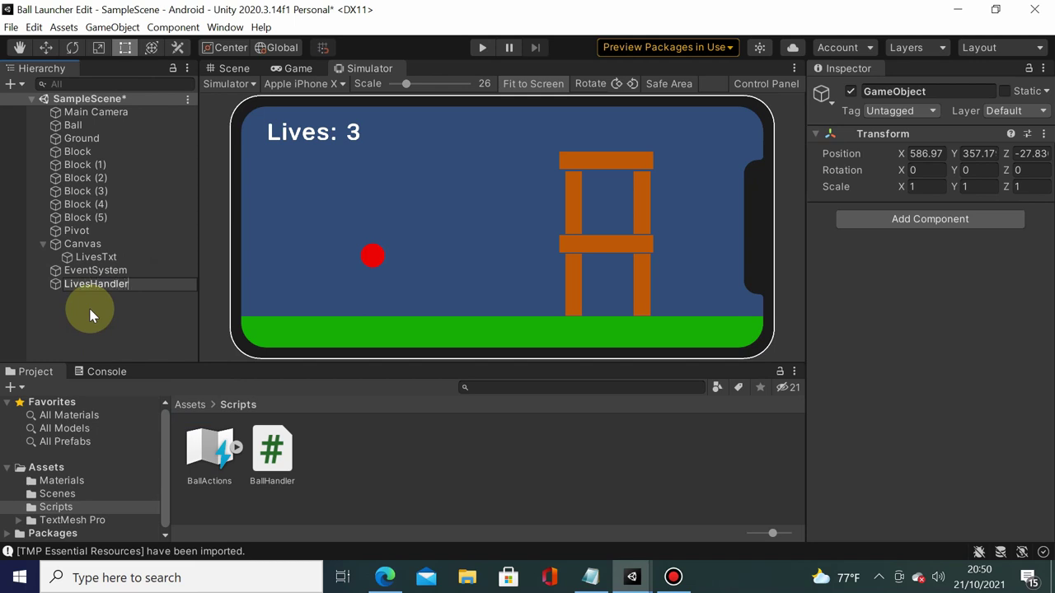
{"action": "key", "text": "Return"}
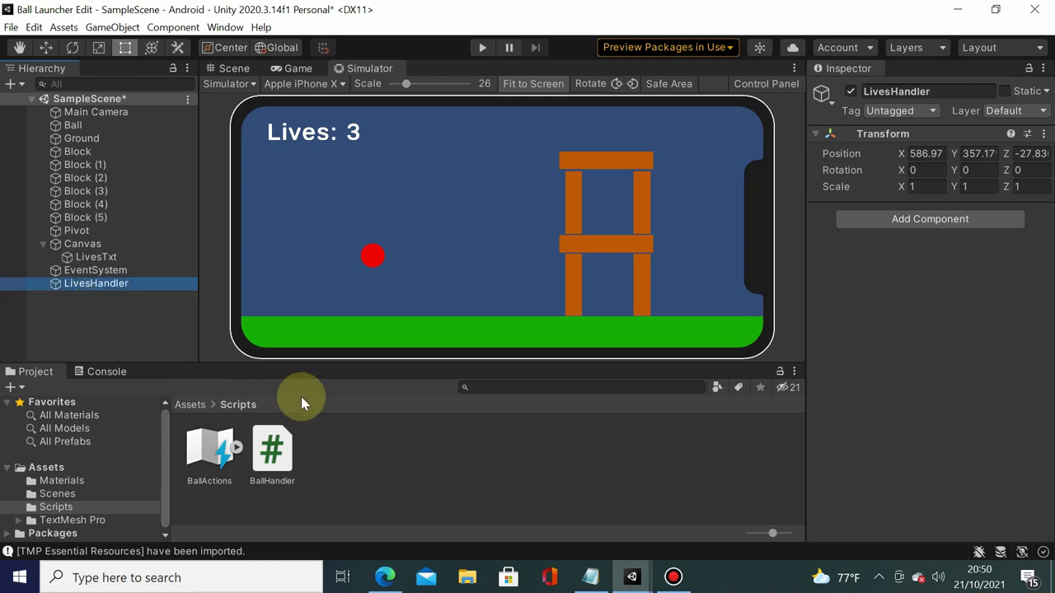
- Create a new C# script named LivesHandler in Assets/Scripts
{"action": "right_click", "coordinate": [315, 469]}
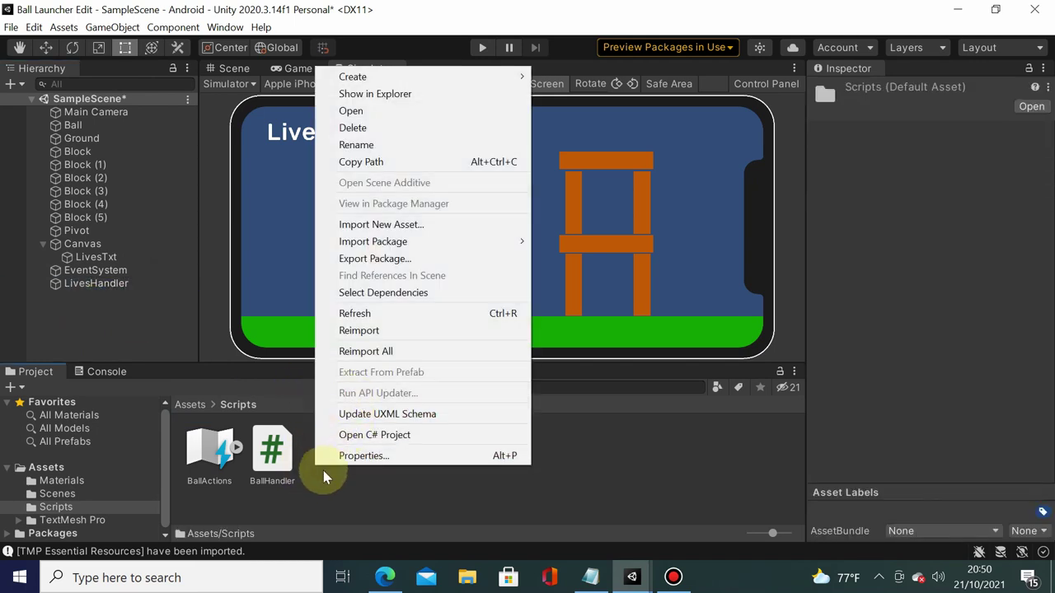
{"action": "left_click", "coordinate": [323, 471]}
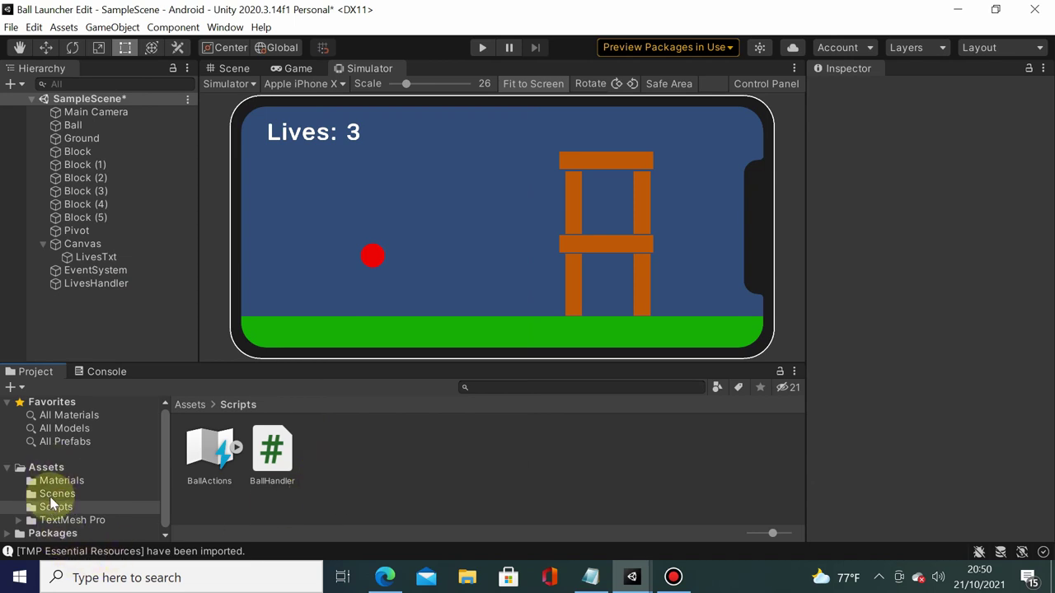
{"action": "right_click", "coordinate": [347, 476]}
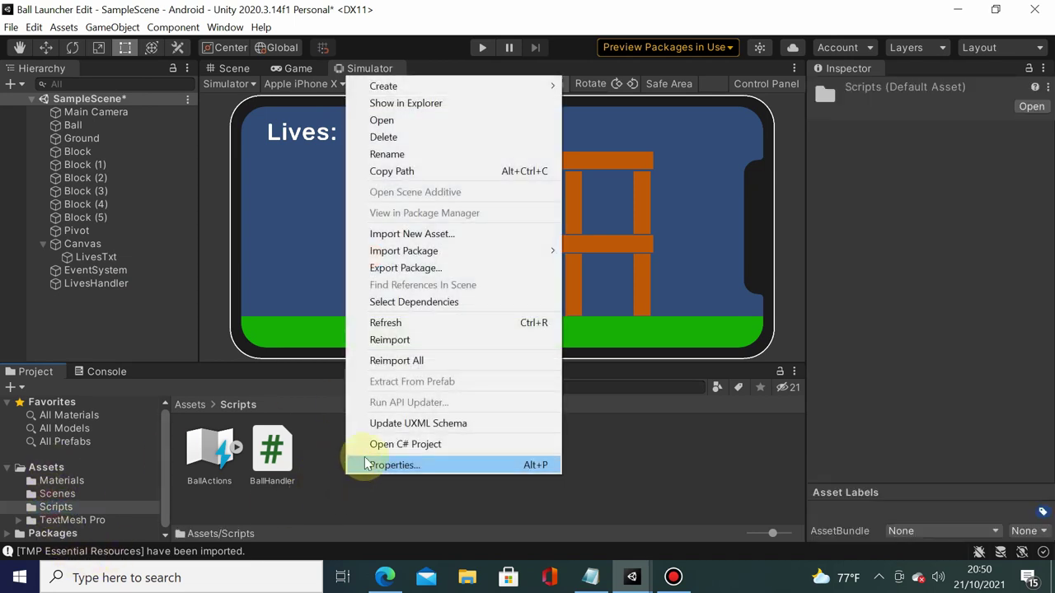
{"action": "mouse_move", "coordinate": [489, 86]}
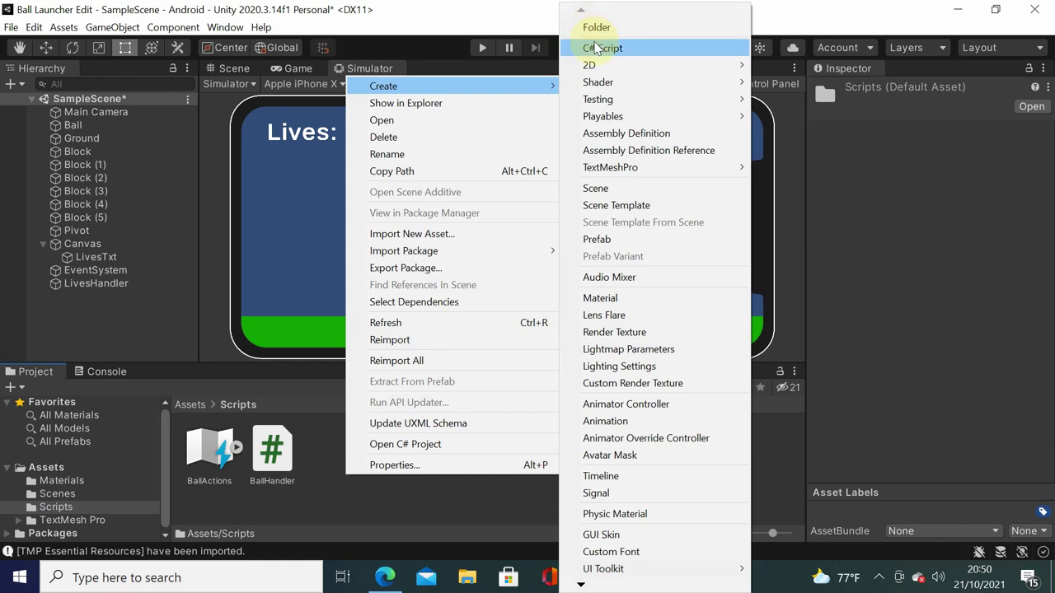
{"action": "left_click", "coordinate": [587, 43]}
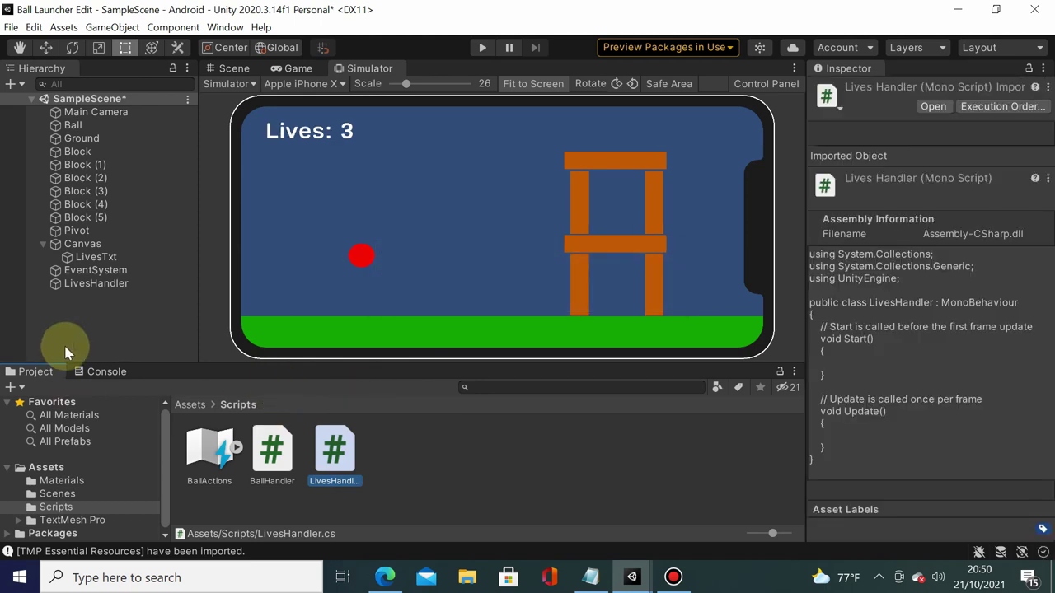
- Attach the LivesHandler script to the LivesHandler object and enter Play mode
{"action": "left_click", "coordinate": [94, 285]}
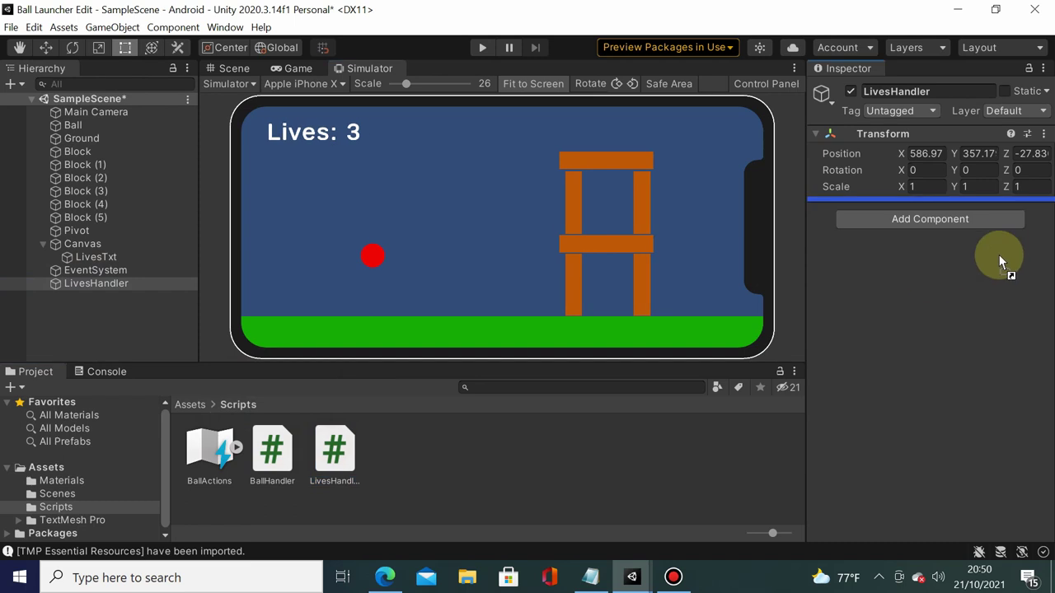
{"action": "left_click_drag", "start_coordinate": [820, 318], "coordinate": [998, 254]}
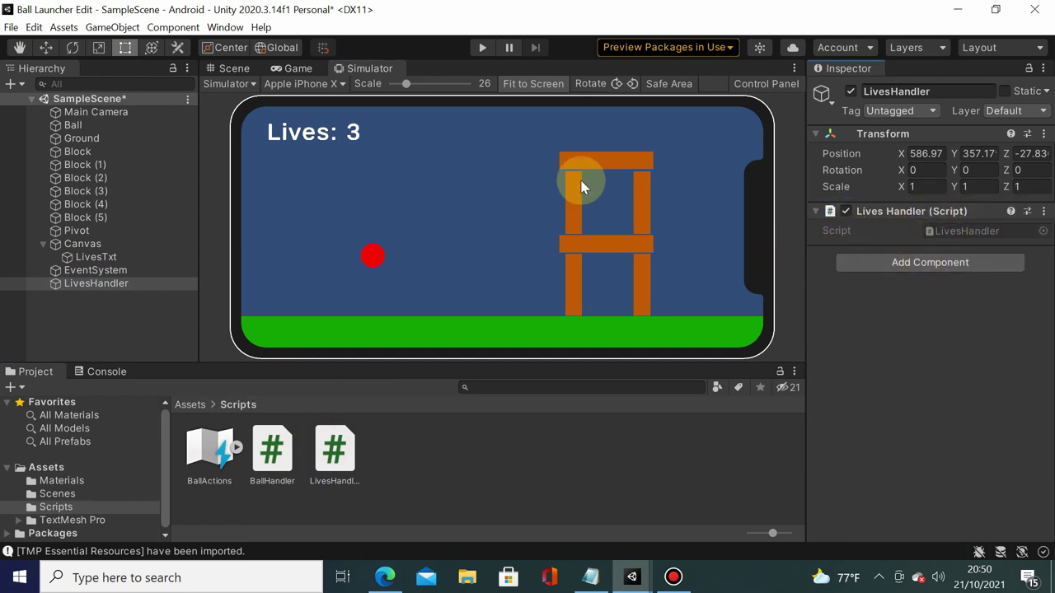
{"action": "left_click", "coordinate": [482, 49]}
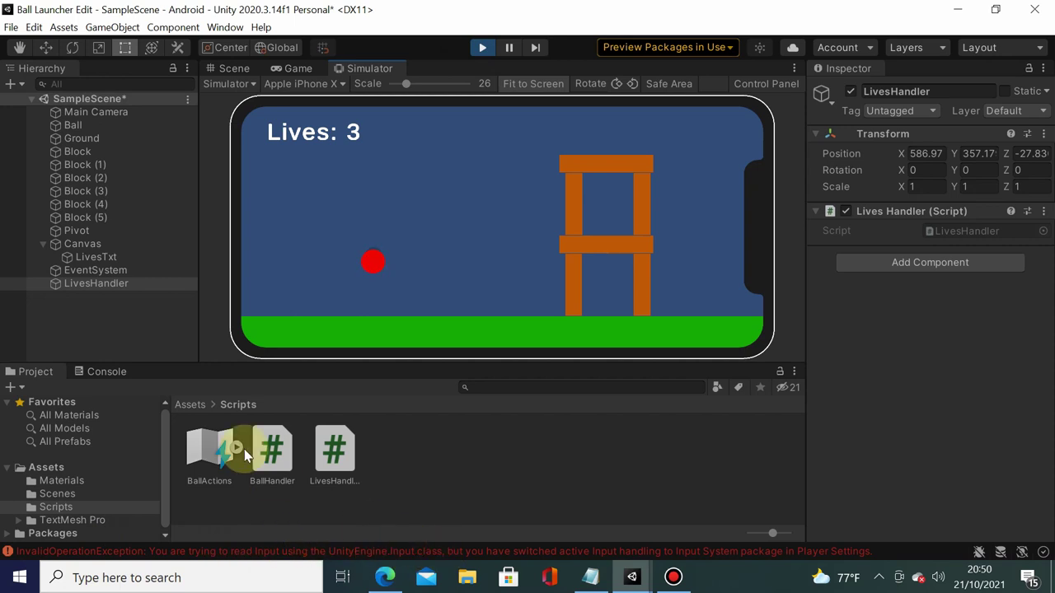
- Stop play and replace the EventSystem's input module with InputSystemUIInputModule
{"action": "left_click", "coordinate": [91, 271]}
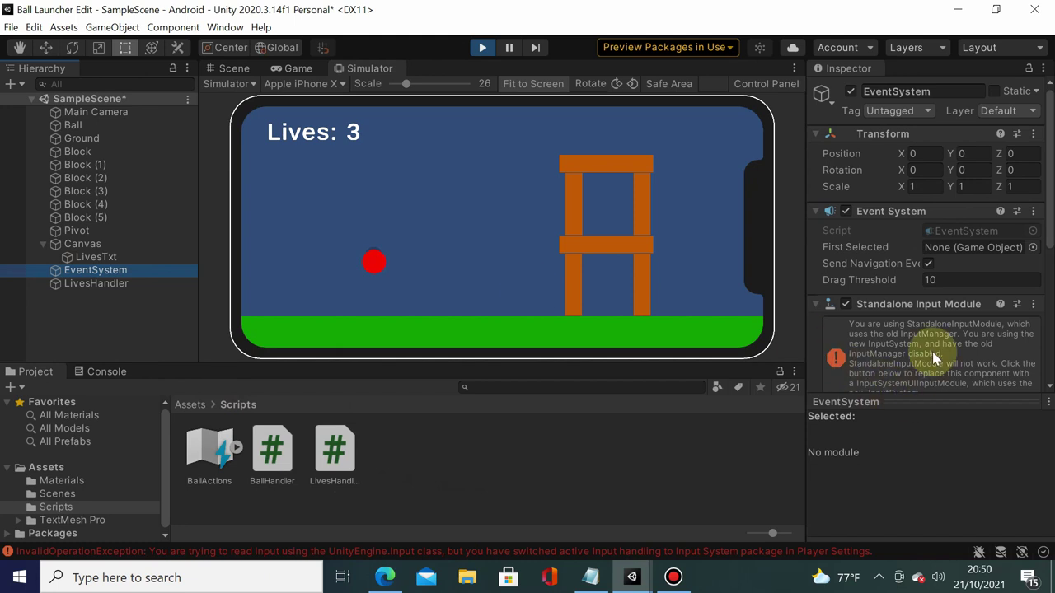
{"action": "scroll", "coordinate": [932, 248], "scroll_direction": "down", "scroll_amount": 5}
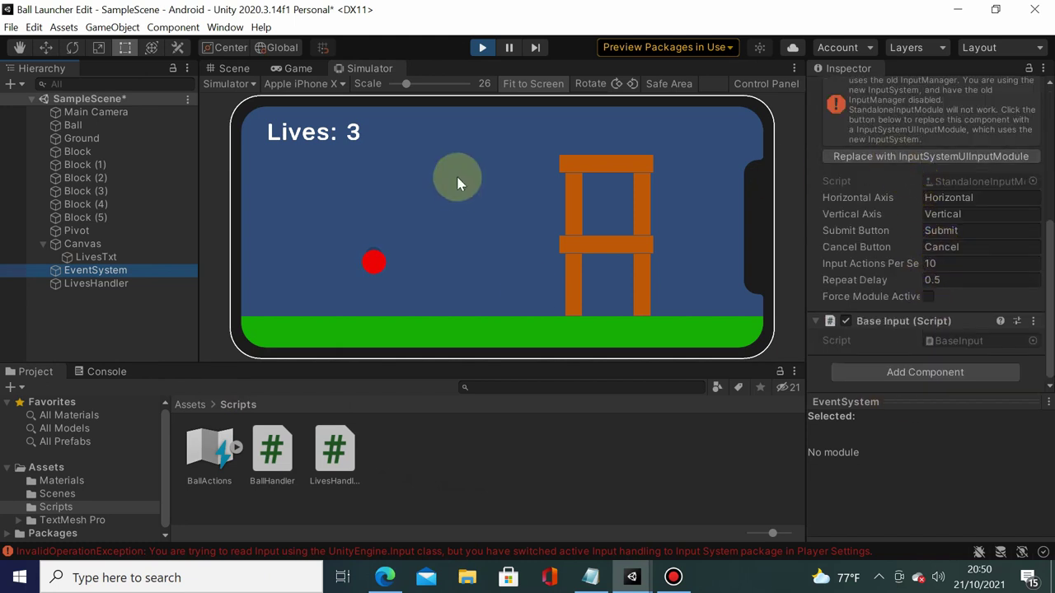
{"action": "left_click", "coordinate": [482, 47]}
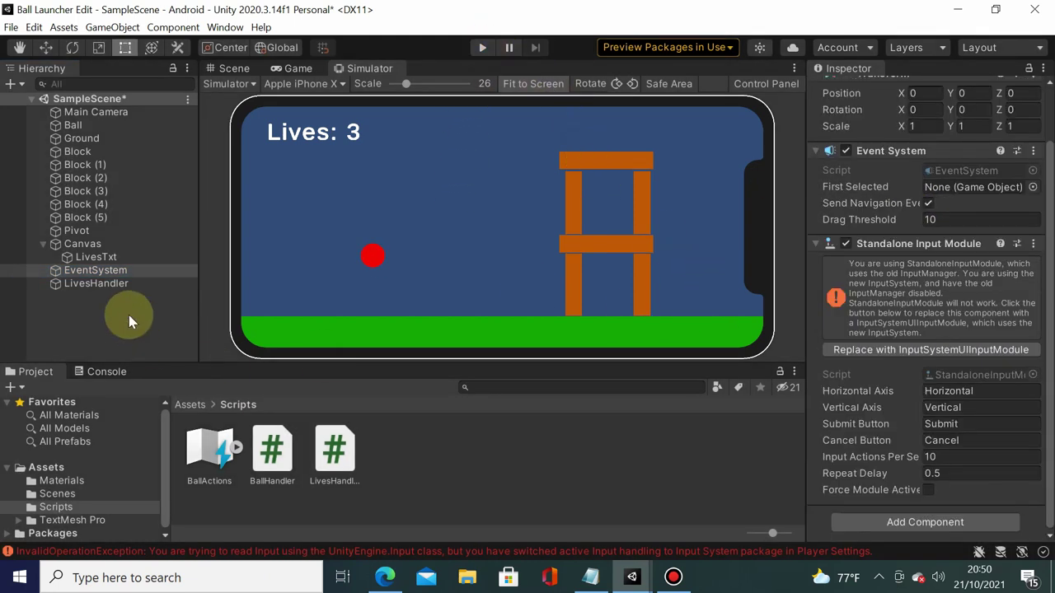
{"action": "left_click", "coordinate": [99, 271]}
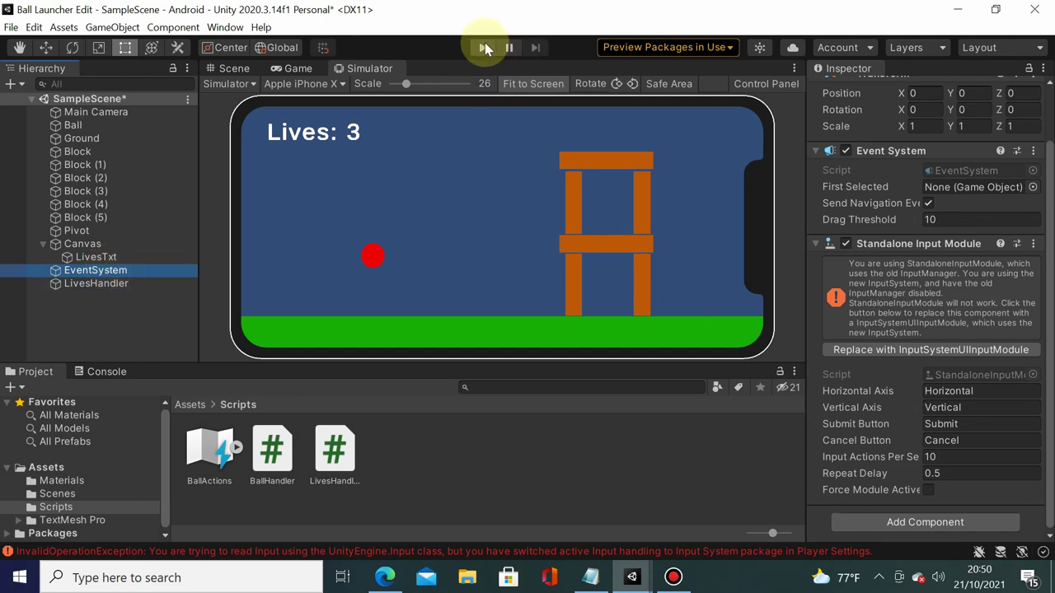
{"action": "left_click", "coordinate": [882, 352]}
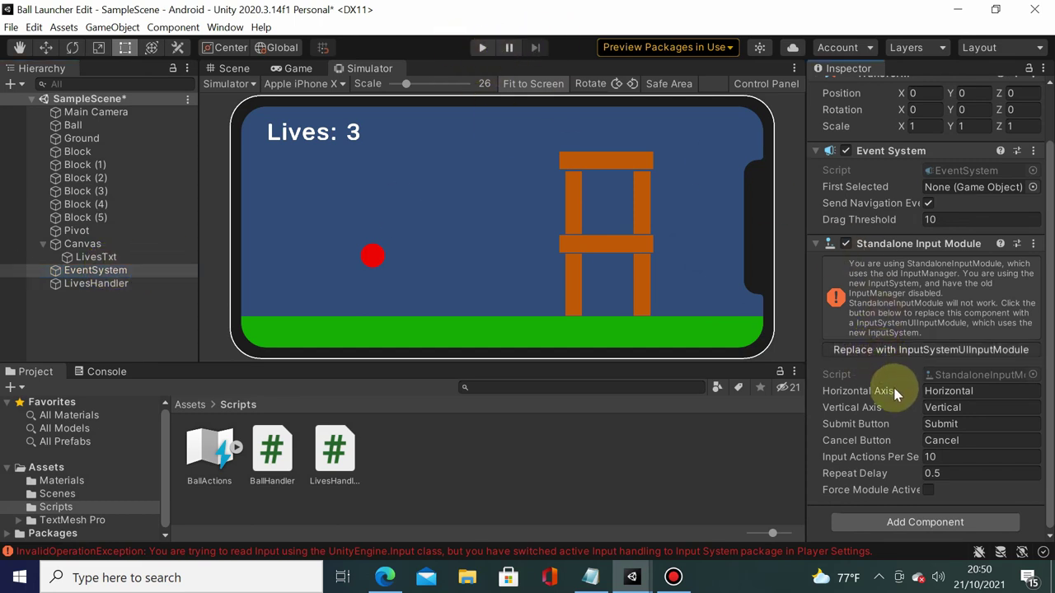
- Test a ball launch in Play mode, stop, then open LivesHandler.cs for editing
{"action": "left_click", "coordinate": [486, 47]}
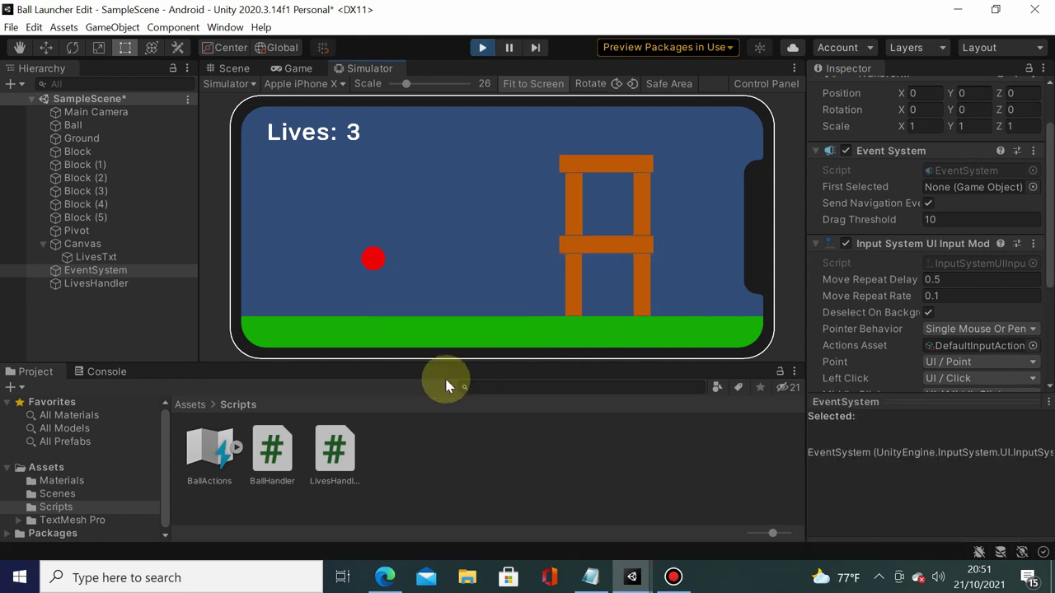
{"action": "left_click_drag", "start_coordinate": [343, 282], "coordinate": [272, 317]}
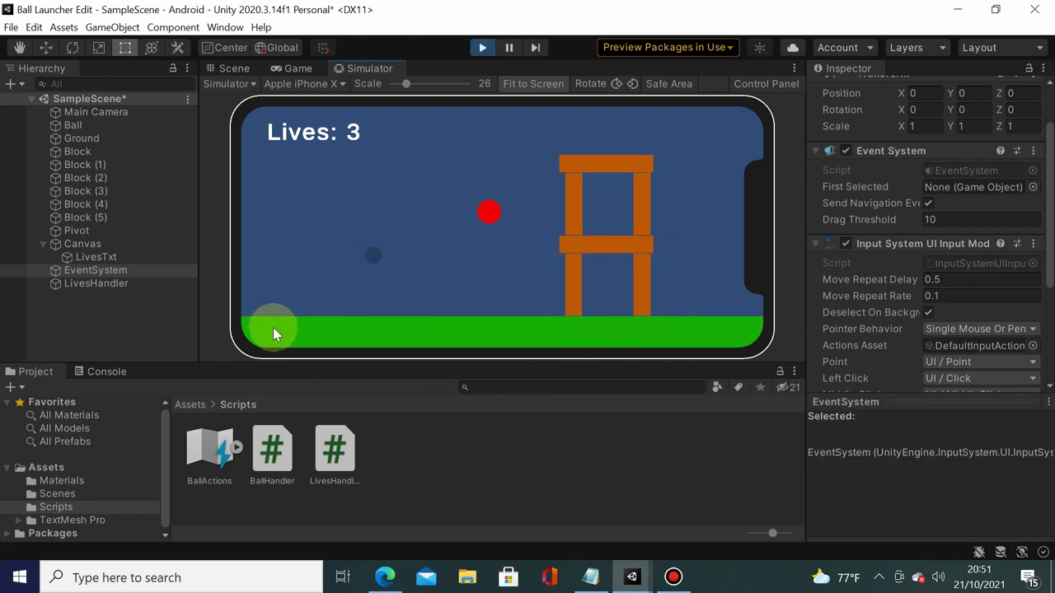
{"action": "left_click", "coordinate": [482, 47]}
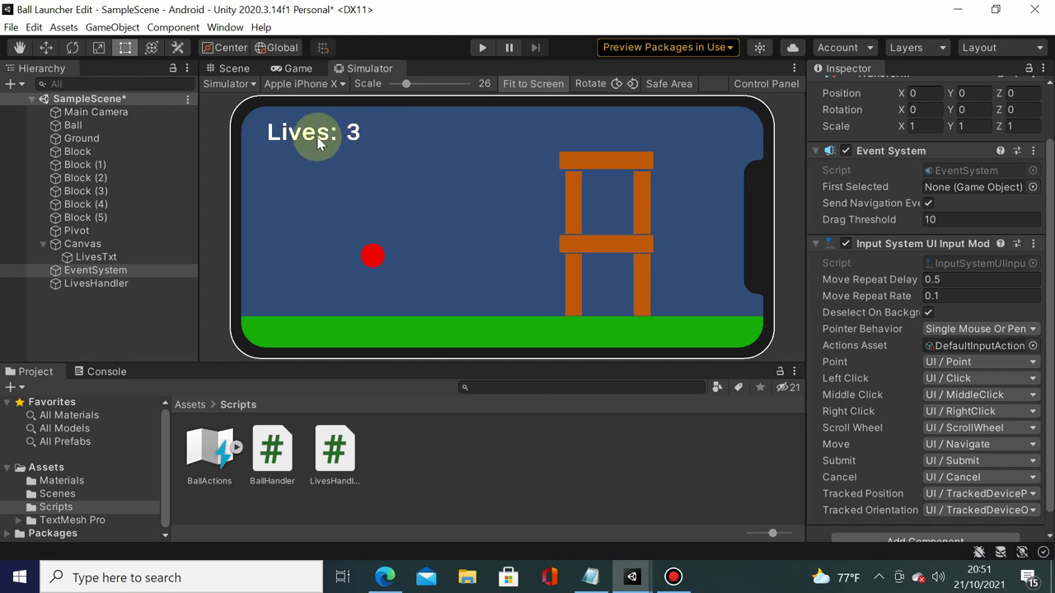
{"action": "double_click", "coordinate": [342, 466]}
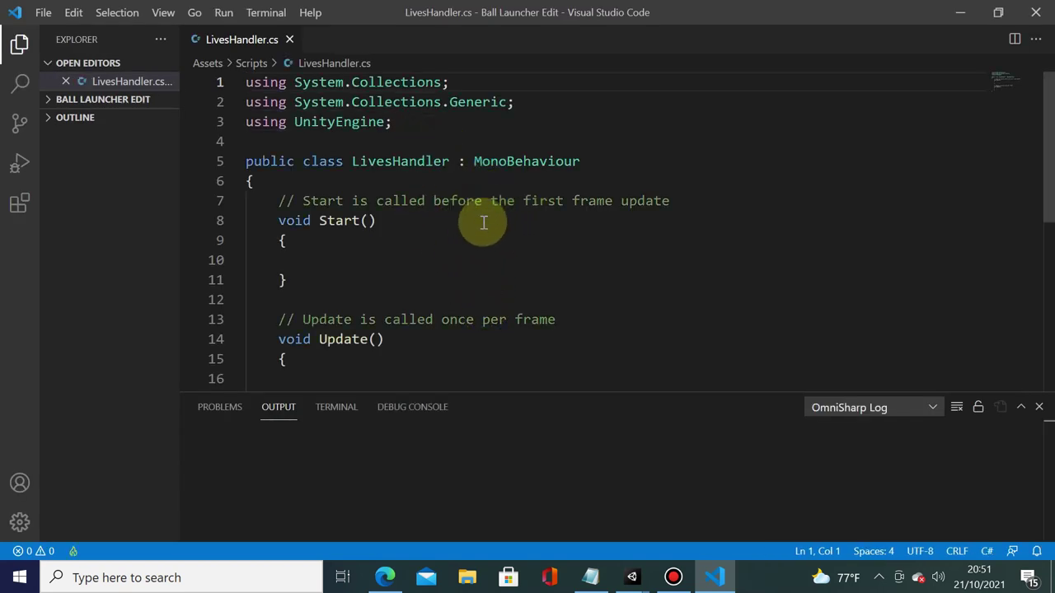
- Delete the unused Update method and its comment from LivesHandler
{"action": "left_click", "coordinate": [422, 261]}
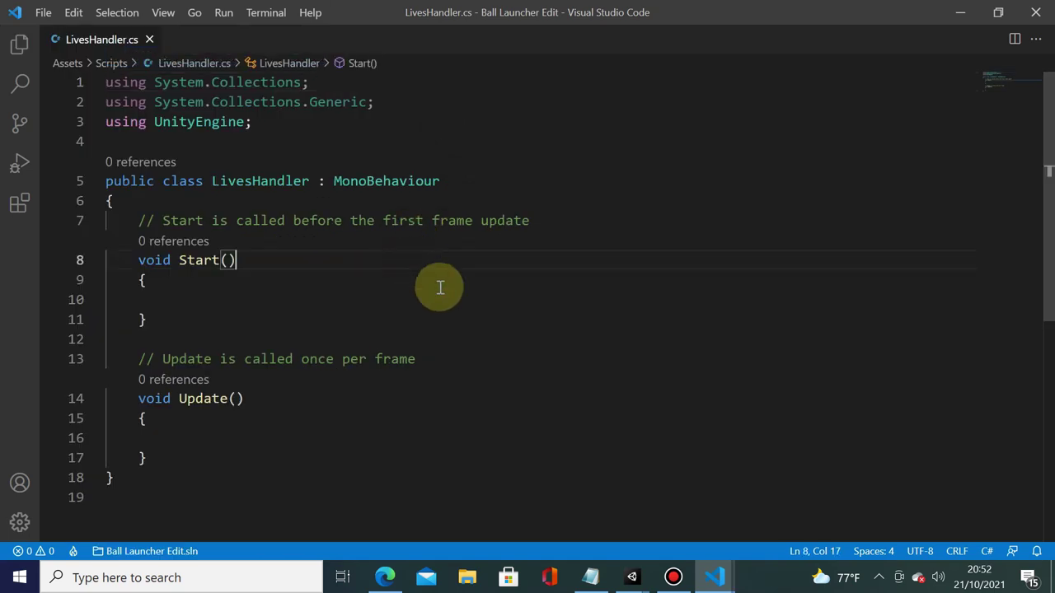
{"action": "left_click_drag", "start_coordinate": [148, 458], "coordinate": [132, 356]}
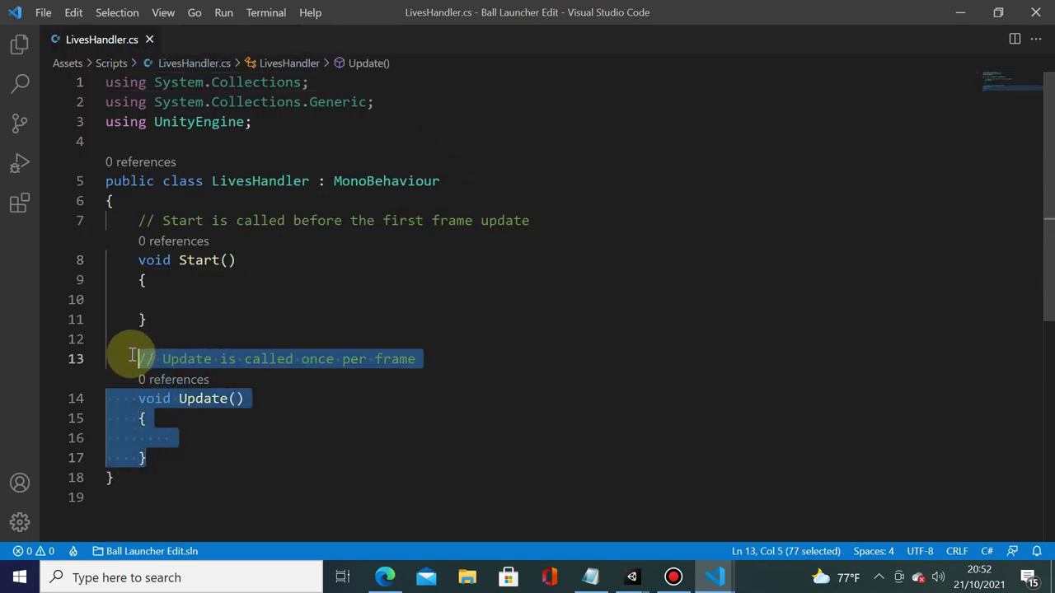
{"action": "key", "text": "Delete"}
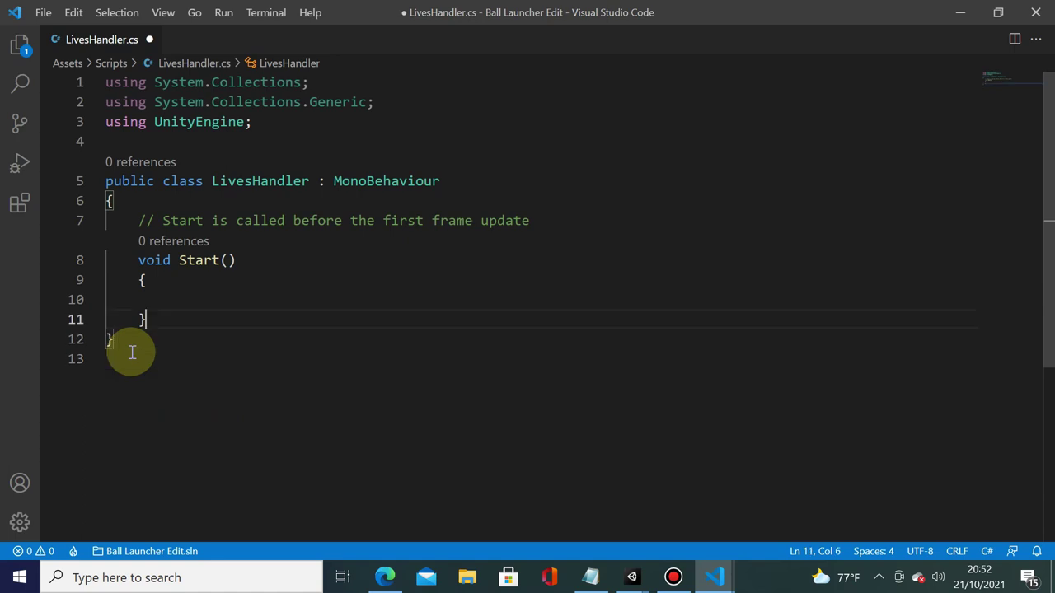
- Declare an int lives field set to 3 at the top of the class
{"action": "left_click", "coordinate": [279, 203]}
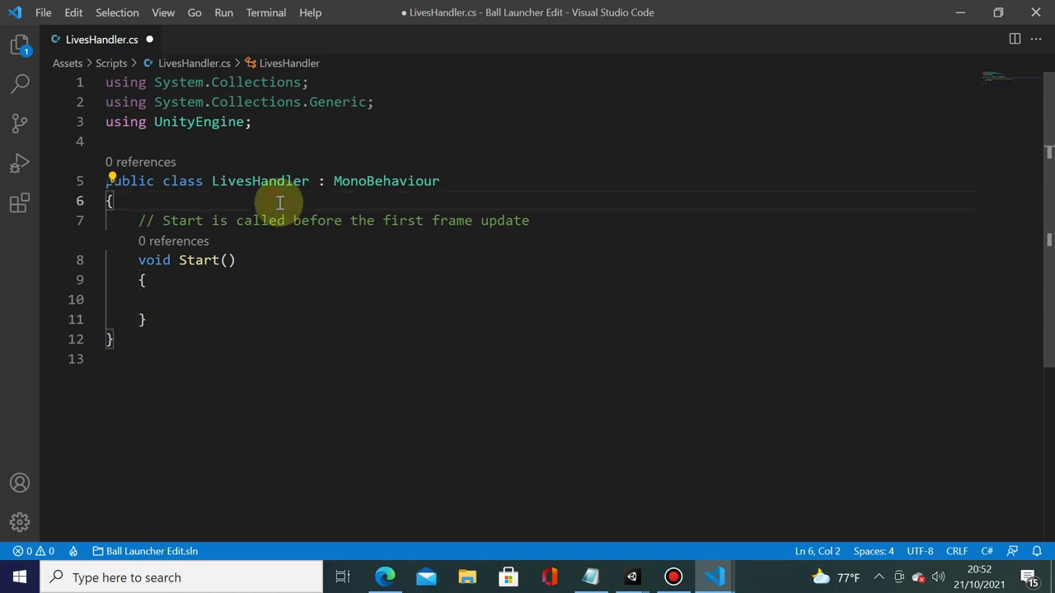
{"action": "key", "text": "Return"}
{"action": "type", "text": "private floa"}
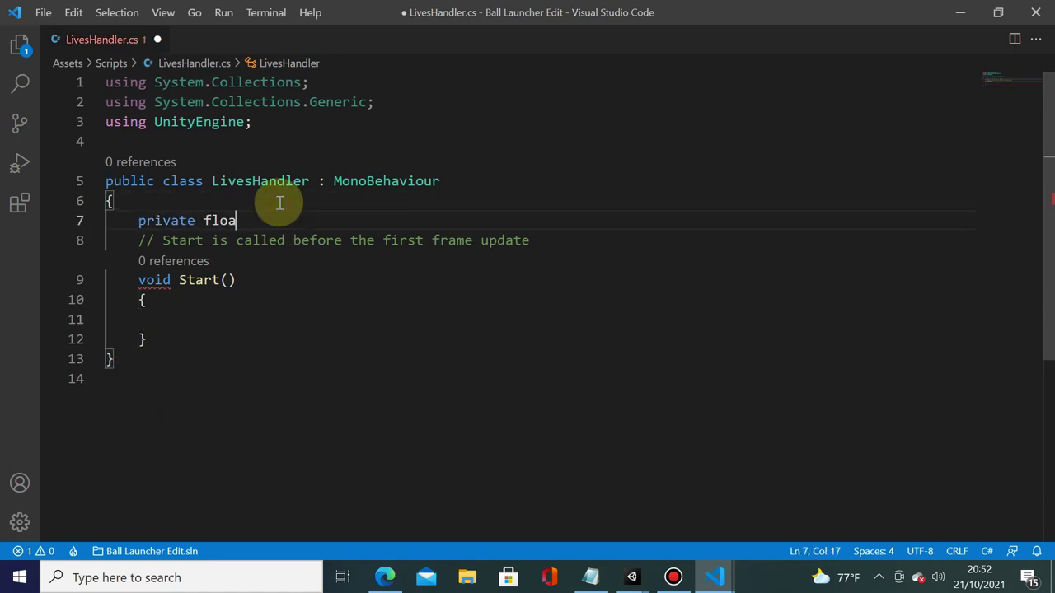
{"action": "key", "text": "BackSpace"}
{"action": "key", "text": "BackSpace"}
{"action": "key", "text": "BackSpace"}
{"action": "key", "text": "BackSpace"}
{"action": "type", "text": "int lives = 3;"}
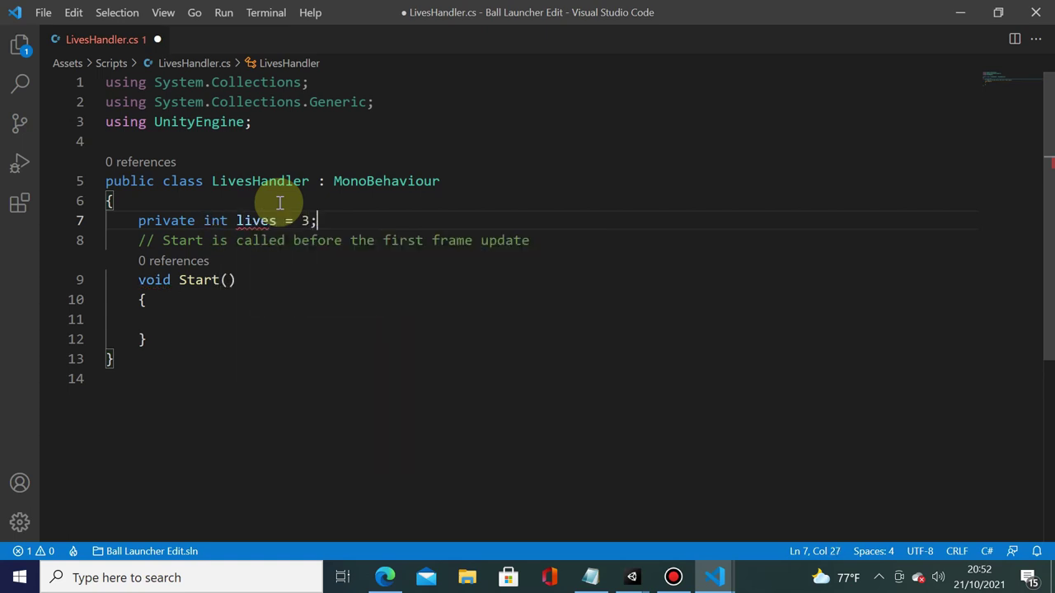
{"action": "key", "text": "Return"}
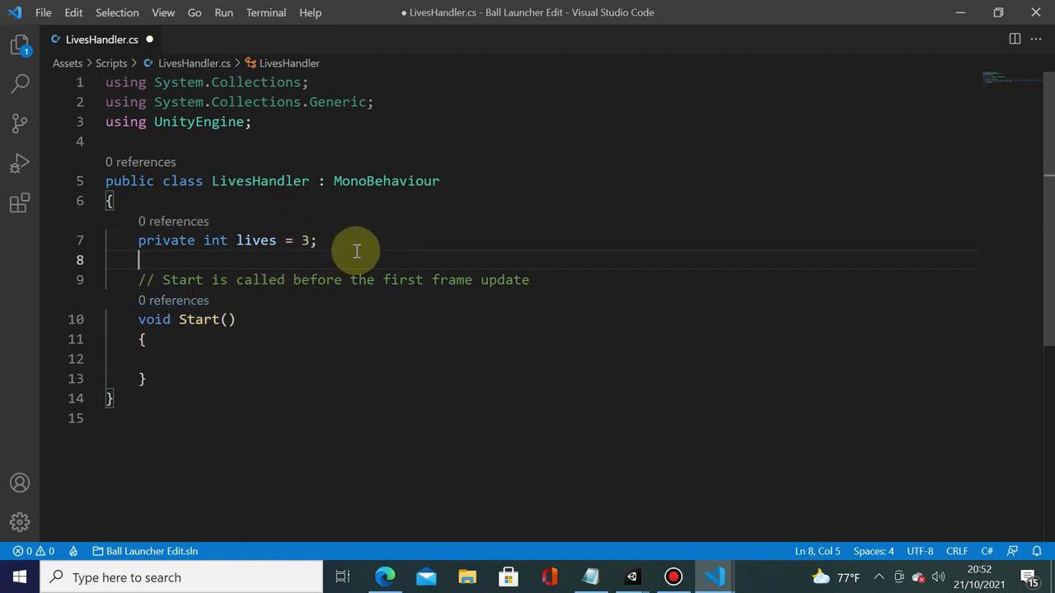
- Add an empty public void displayLives() method
{"action": "key", "text": "Return"}
{"action": "type", "text": "pubic"}
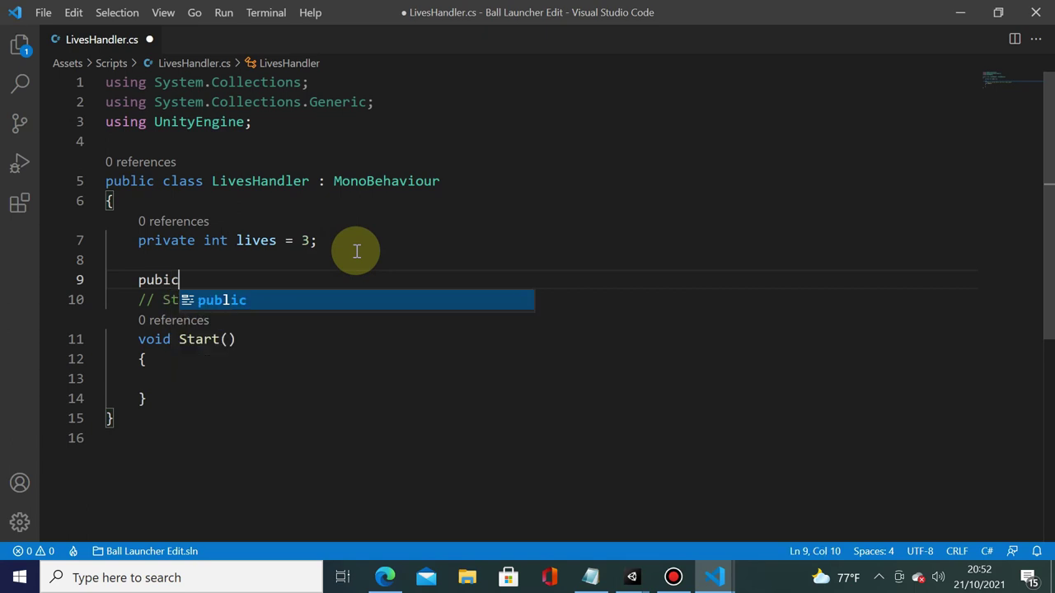
{"action": "key", "text": "BackSpace"}
{"action": "key", "text": "BackSpace"}
{"action": "type", "text": "lic "}
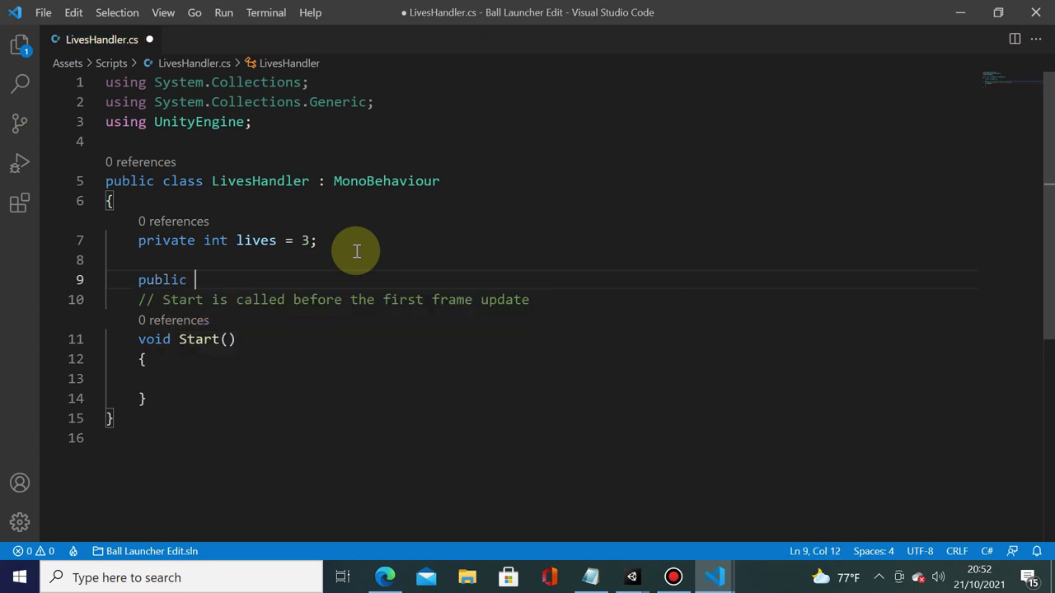
{"action": "type", "text": "void displa"}
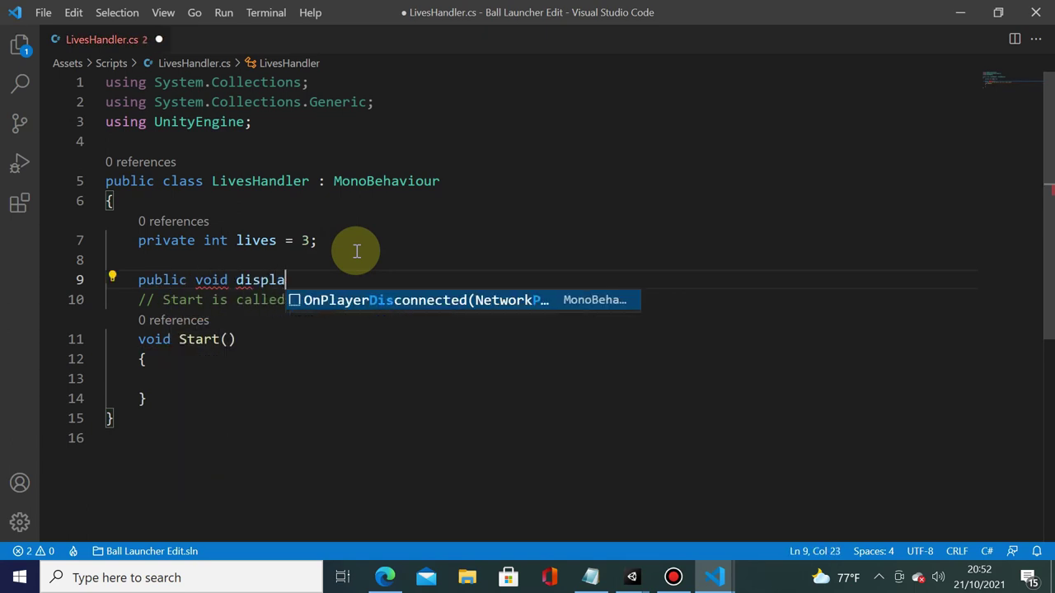
{"action": "type", "text": "yLives() "}
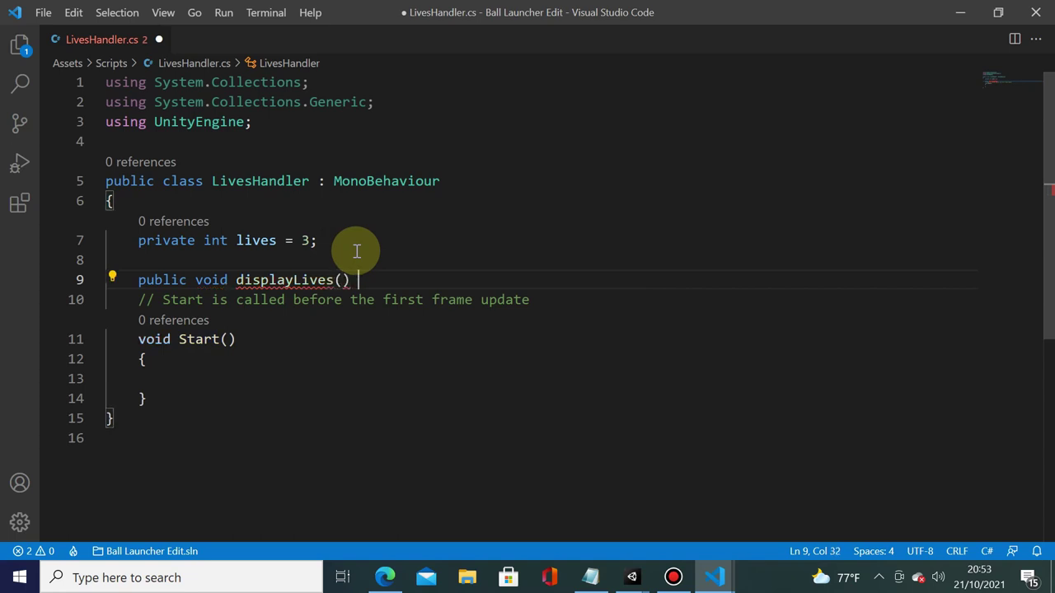
{"action": "type", "text": "{"}
{"action": "key", "text": "Return"}
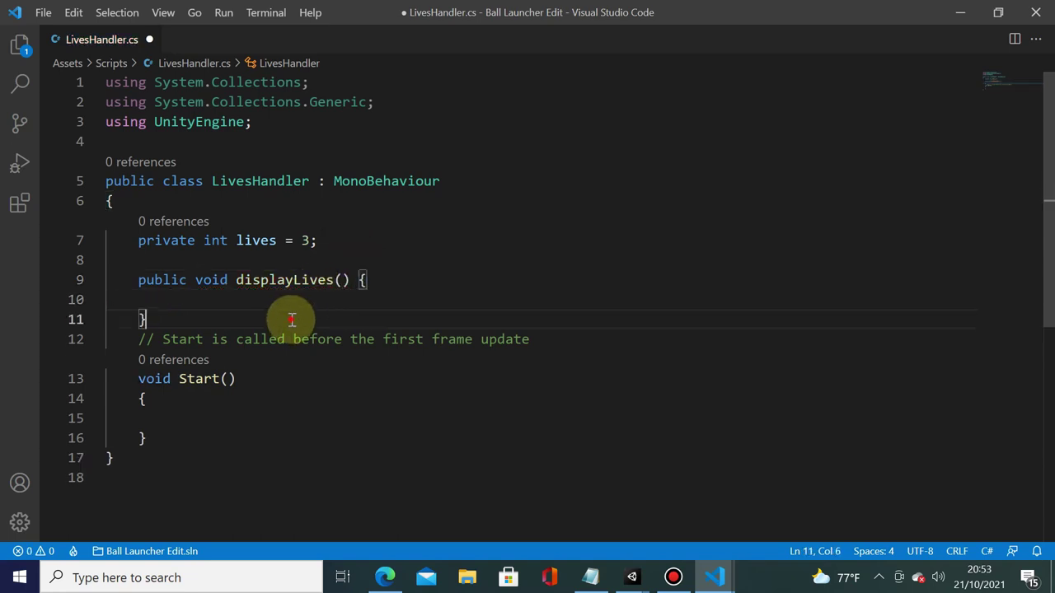
{"action": "key", "text": "Return"}
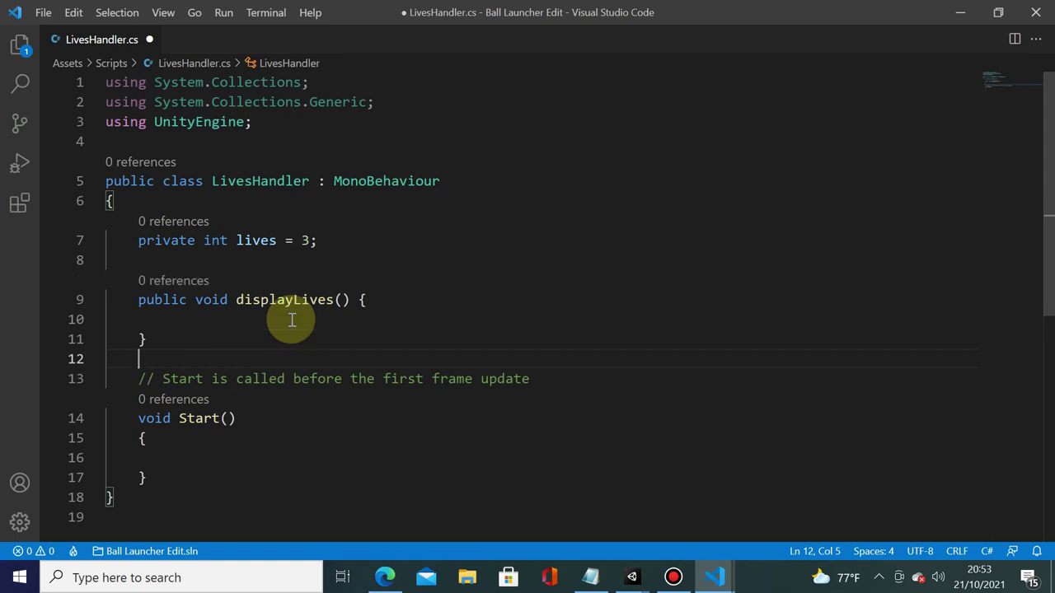
- Add 'using TMPro;' and declare [SerializeField] private TMP_Text txtLives below lives
{"action": "left_click", "coordinate": [346, 242]}
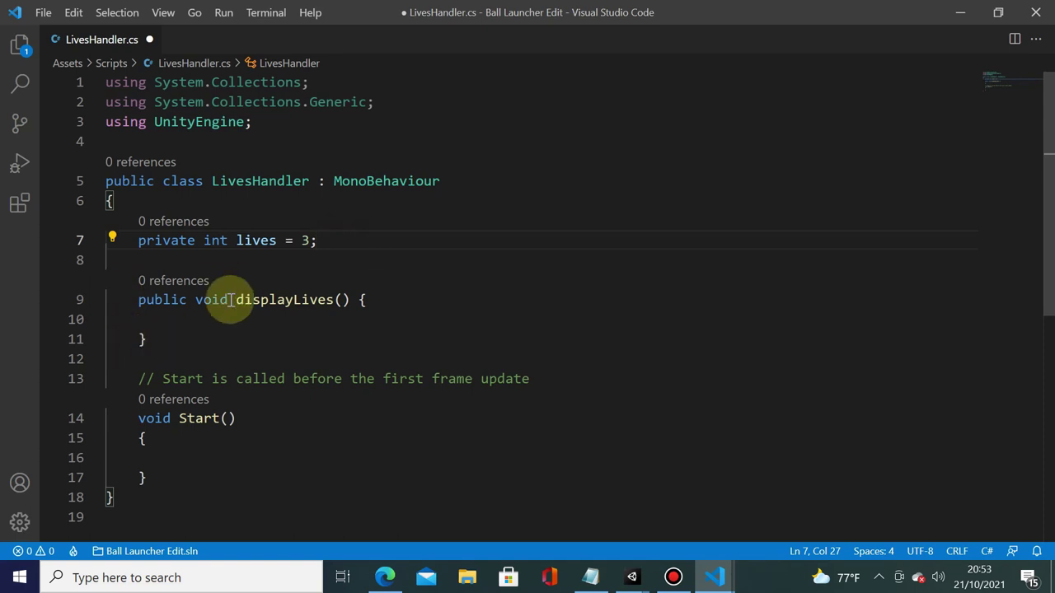
{"action": "key", "text": "Return"}
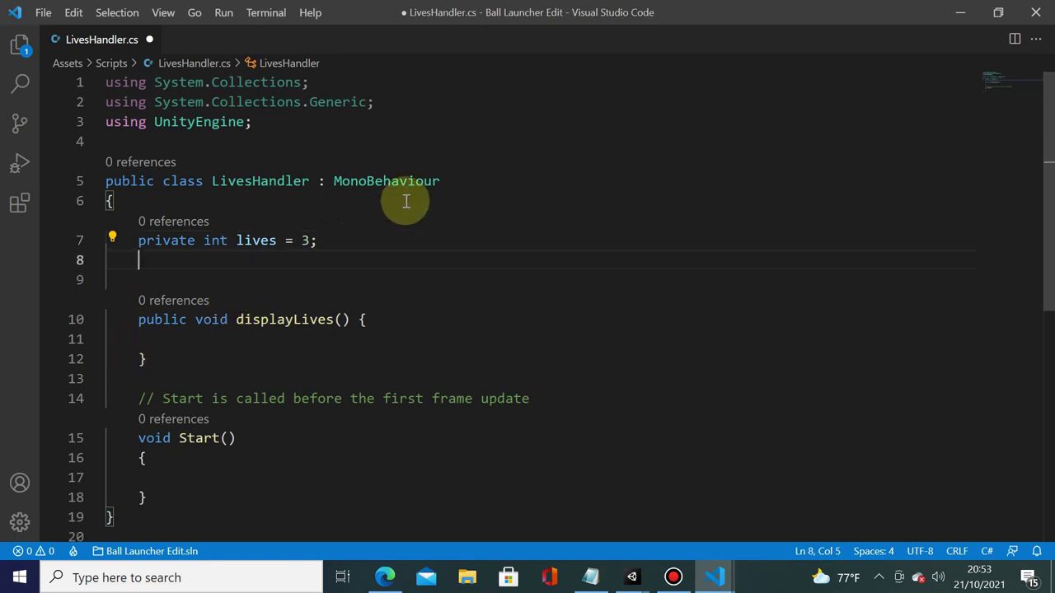
{"action": "type", "text": "[Ser"}
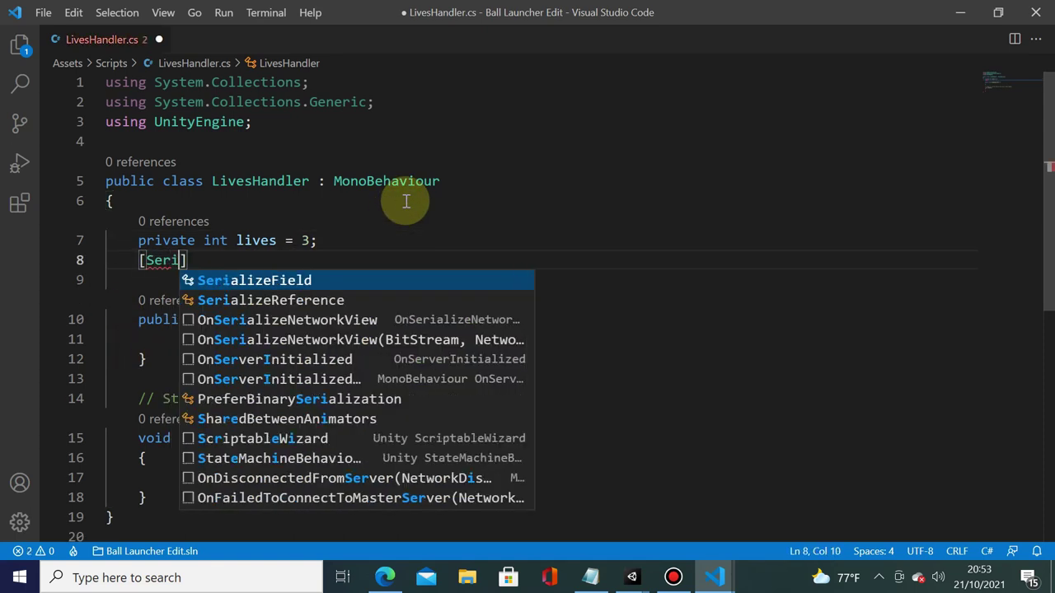
{"action": "key", "text": "Tab"}
{"action": "type", "text": "] p"}
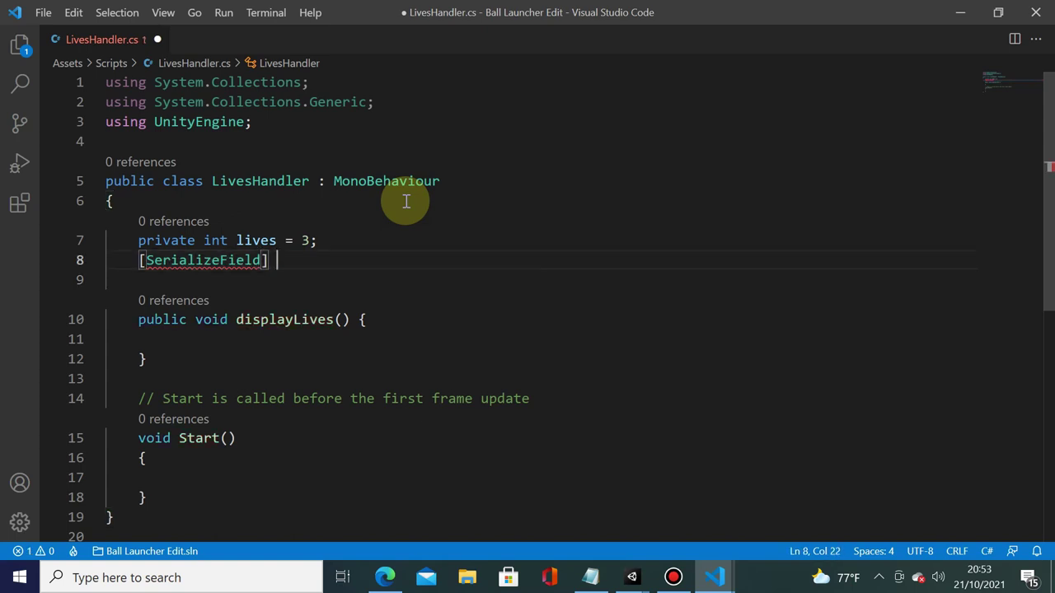
{"action": "type", "text": "rivate"}
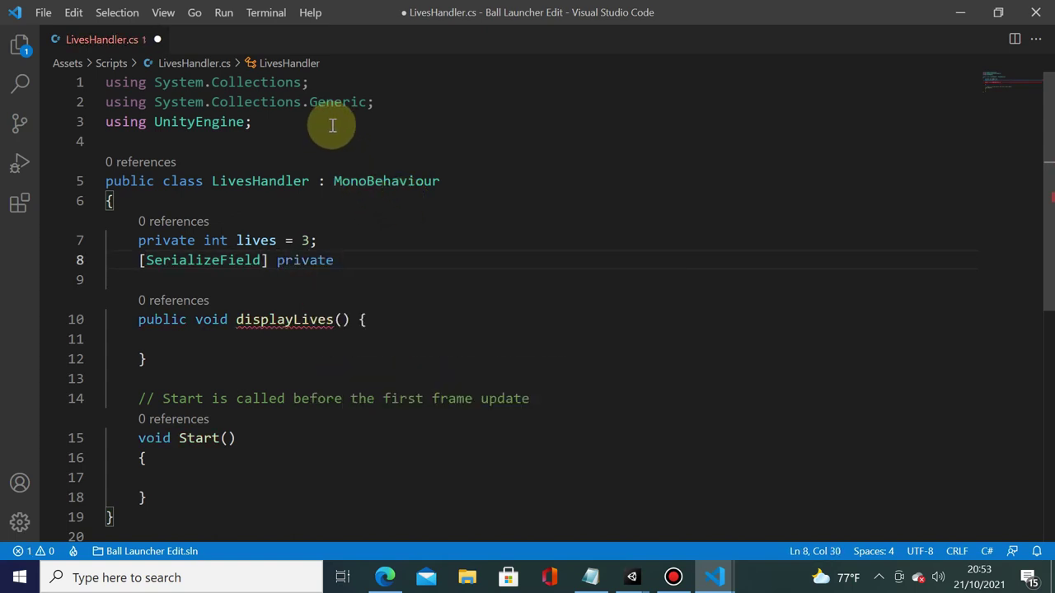
{"action": "key", "text": "Return"}
{"action": "type", "text": "using"}
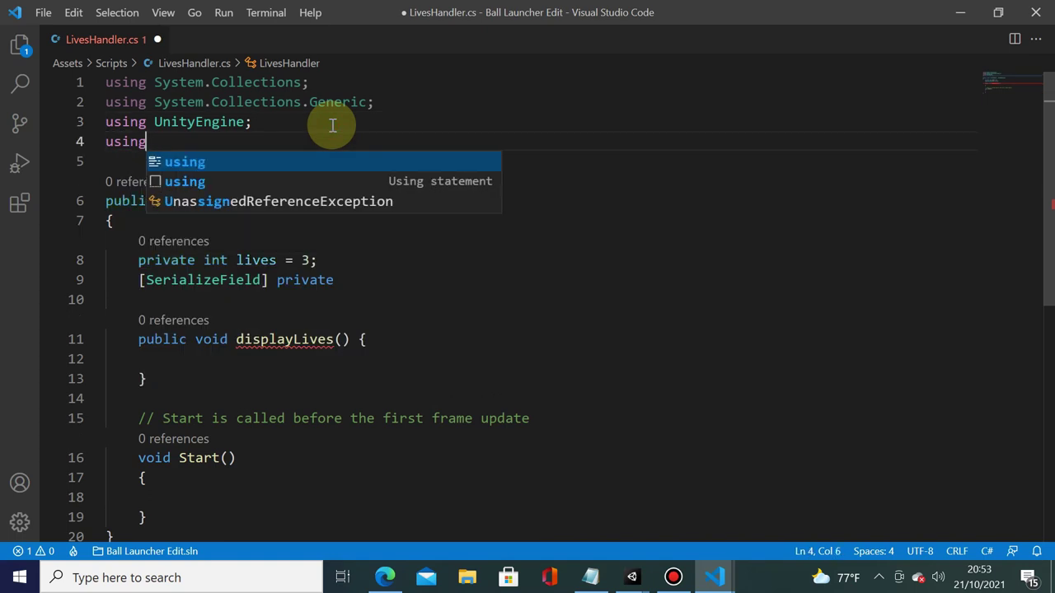
{"action": "type", "text": " TMPro;"}
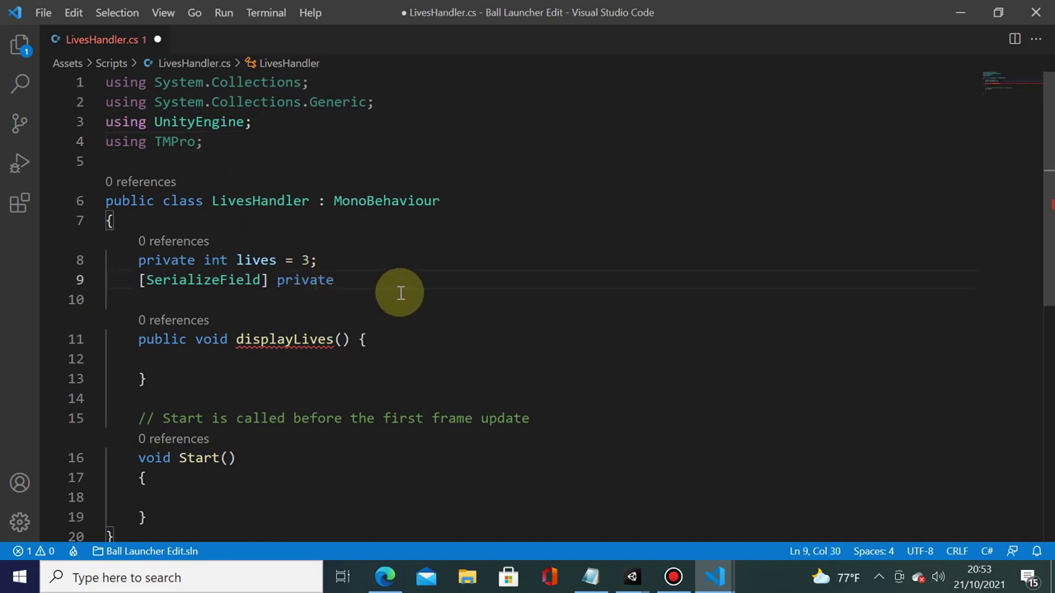
{"action": "type", "text": "M_T"}
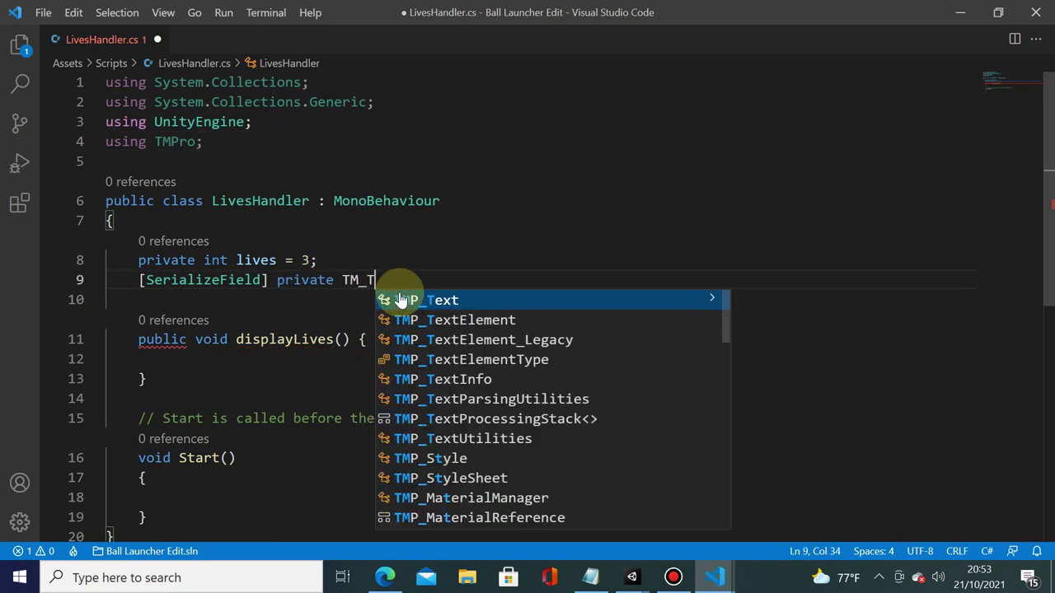
{"action": "key", "text": "BackSpace"}
{"action": "key", "text": "BackSpace"}
{"action": "type", "text": "P_T"}
{"action": "key", "text": "Return"}
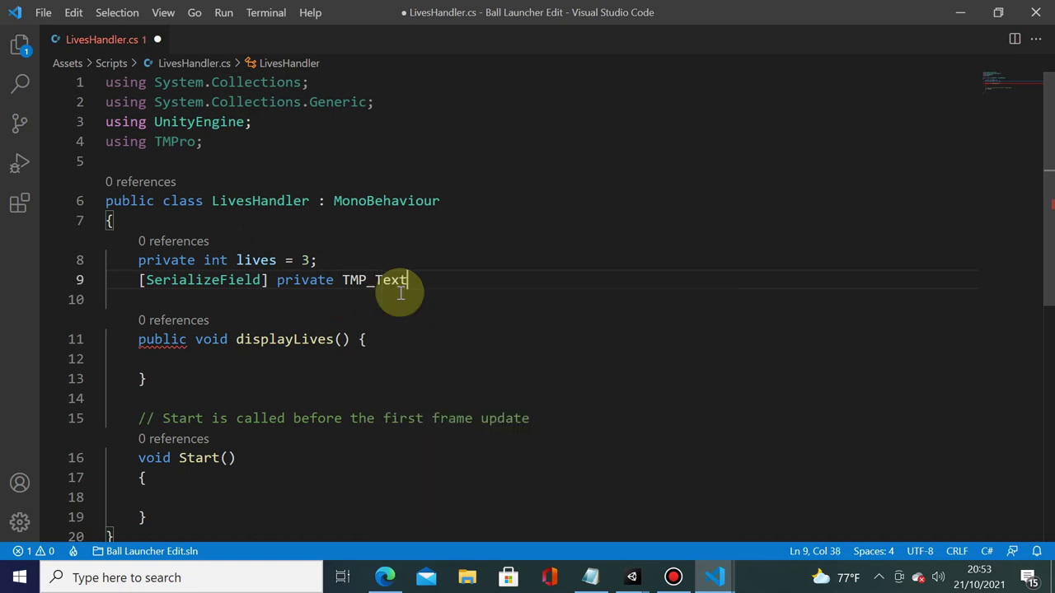
{"action": "type", "text": " txt"}
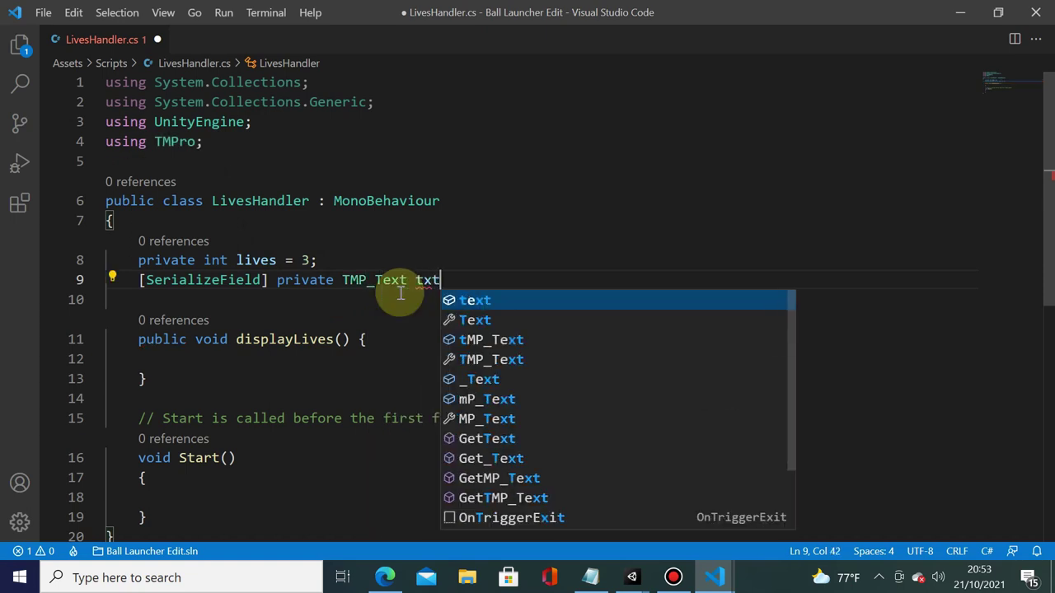
{"action": "type", "text": "Lives;"}
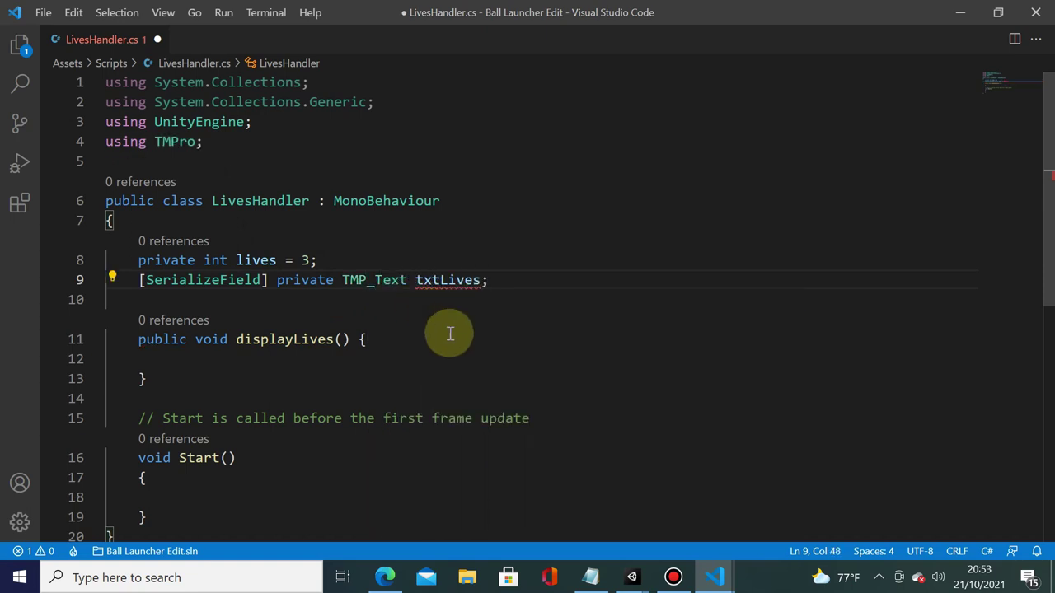
{"action": "left_click", "coordinate": [464, 320]}
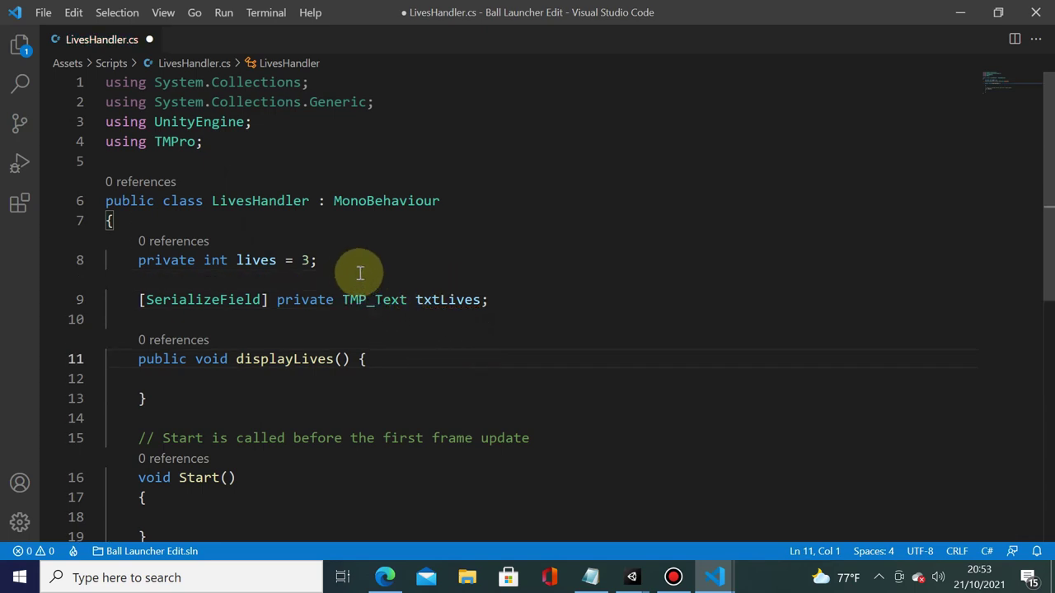
- Inside displayLives, write a line assigning txtLives.text a Lives string containing lives
{"action": "double_click", "coordinate": [373, 300]}
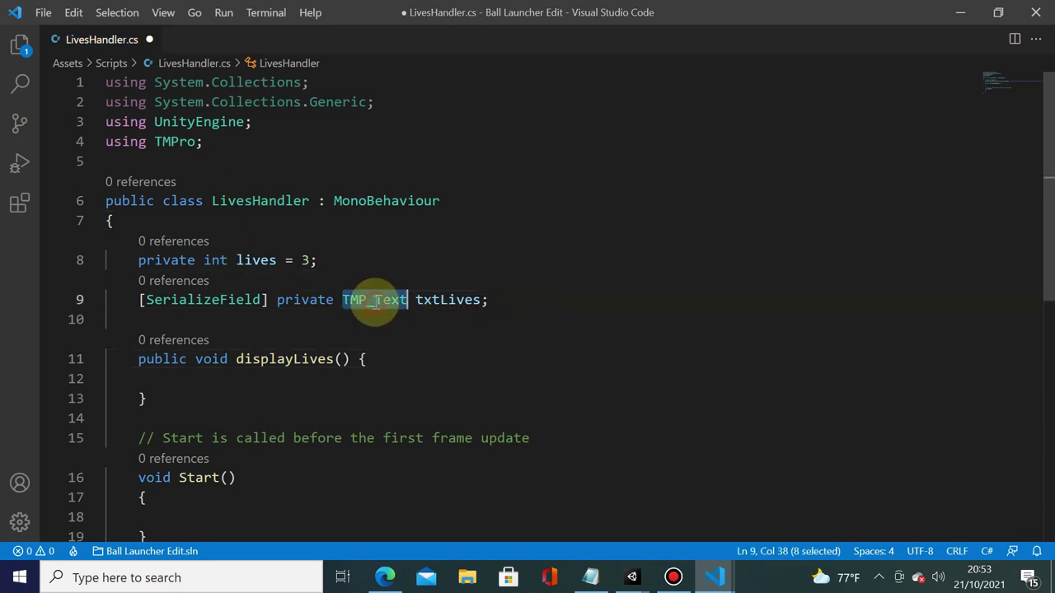
{"action": "left_click", "coordinate": [454, 300]}
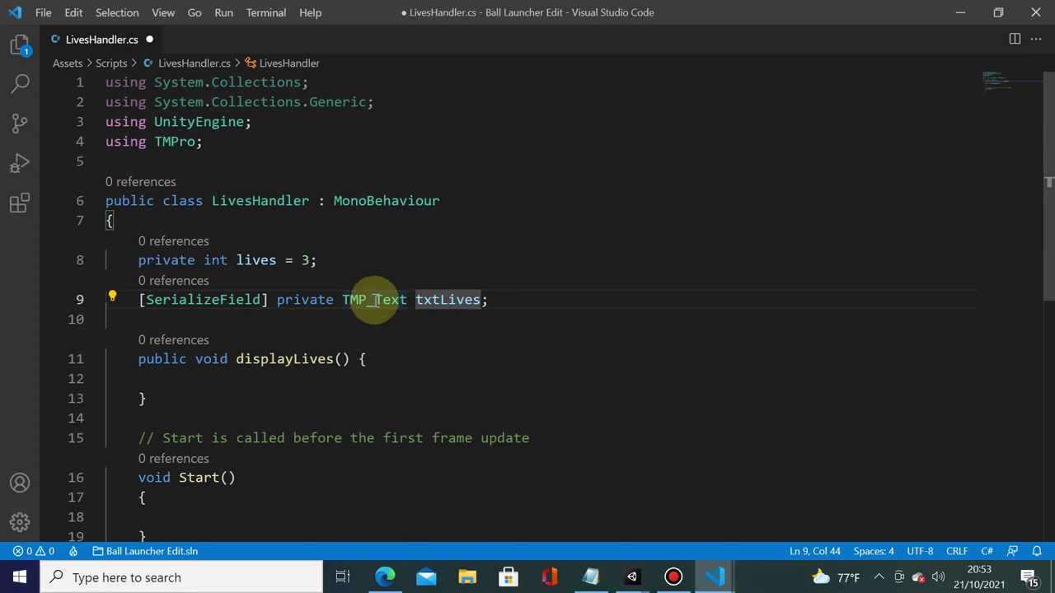
{"action": "left_click", "coordinate": [376, 316]}
{"action": "left_click", "coordinate": [281, 378]}
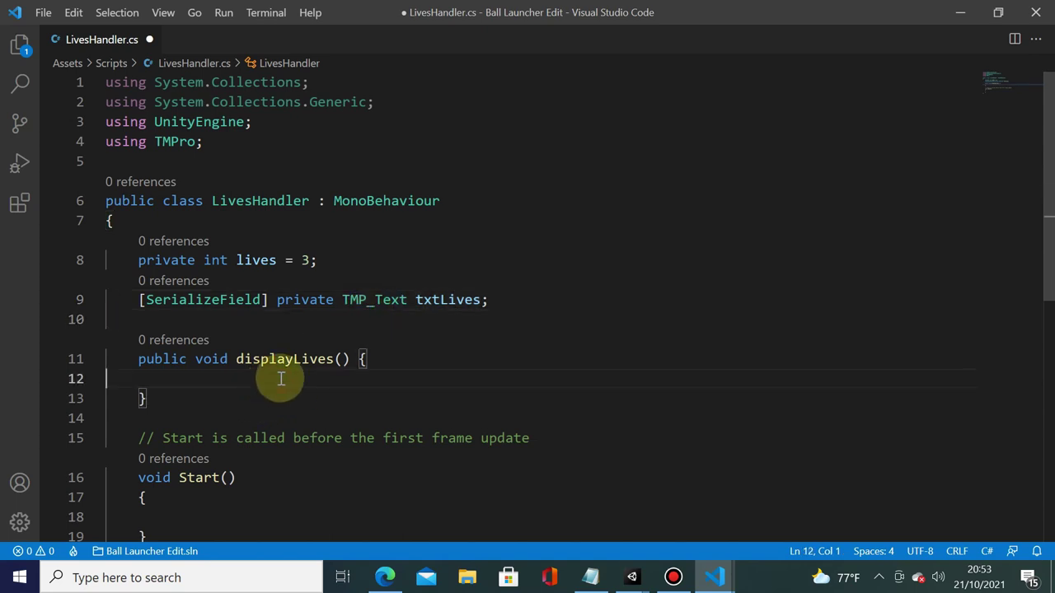
{"action": "key", "text": "Tab"}
{"action": "key", "text": "Tab"}
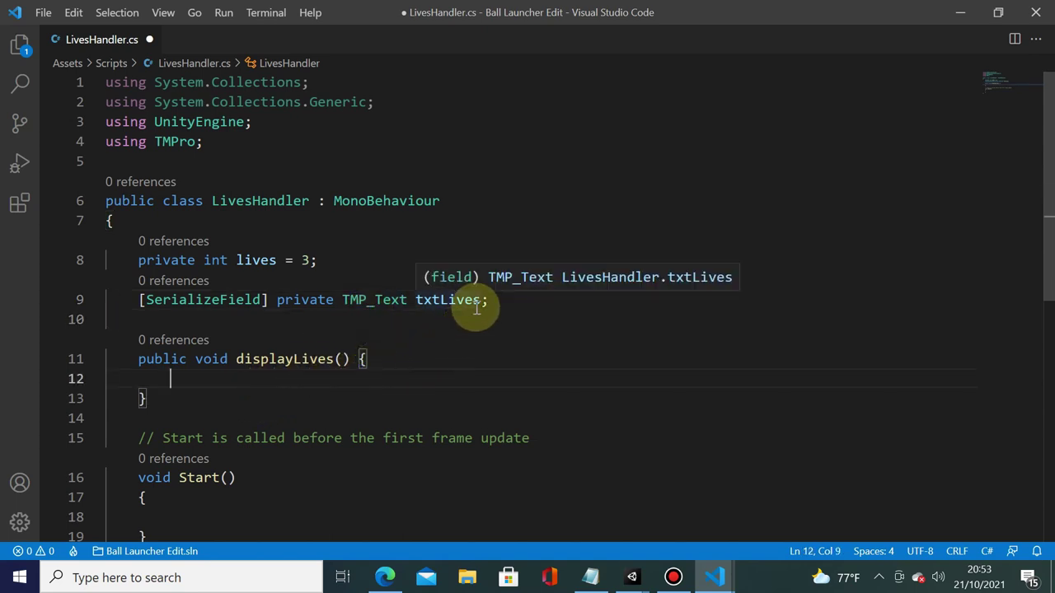
{"action": "type", "text": "txt"}
{"action": "key", "text": "Tab"}
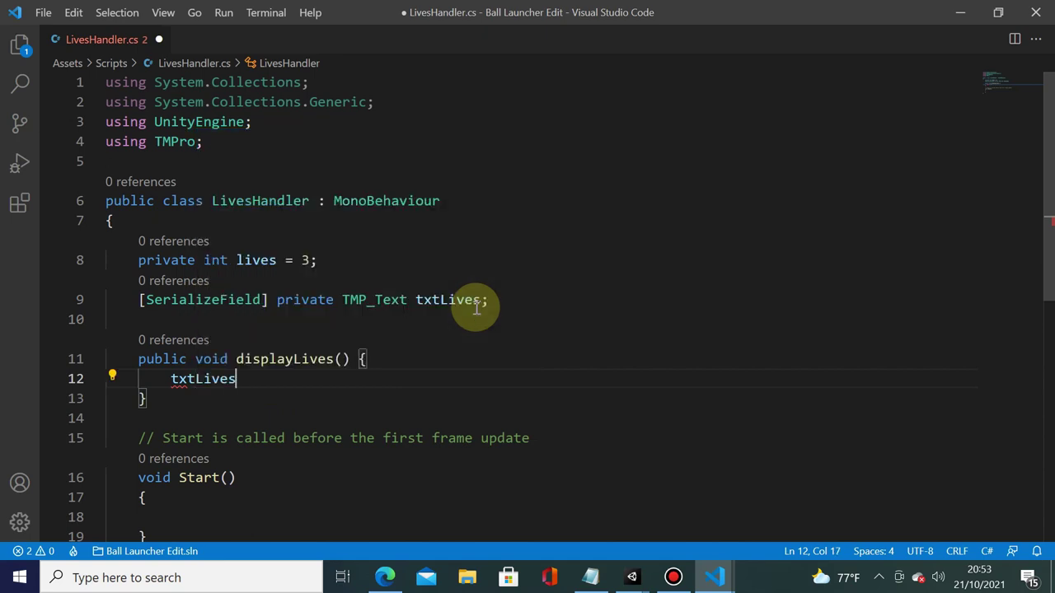
{"action": "type", "text": ".text = $"}
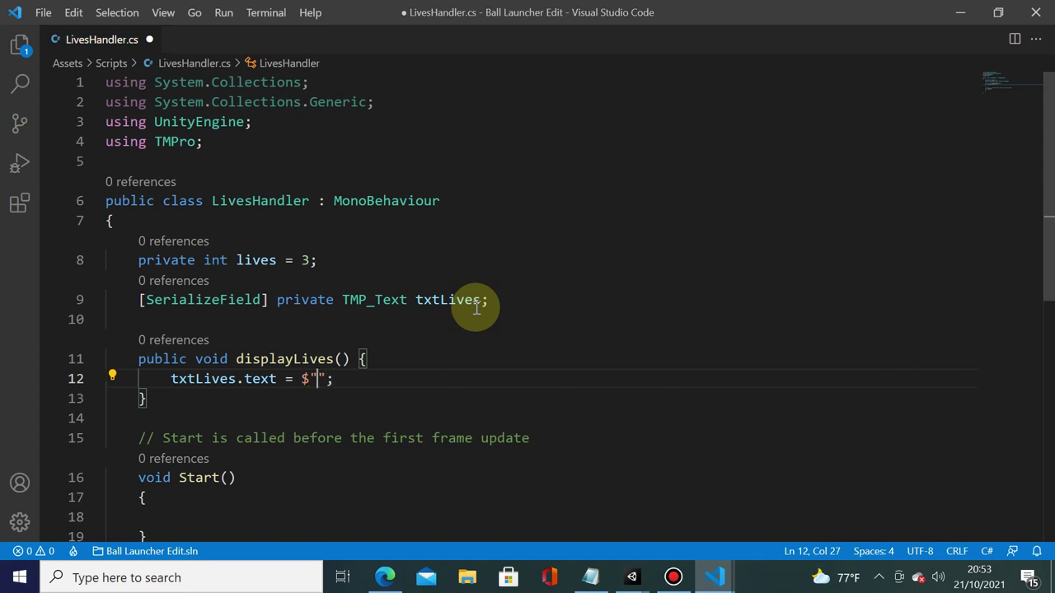
{"action": "type", "text": "Lives:{"}
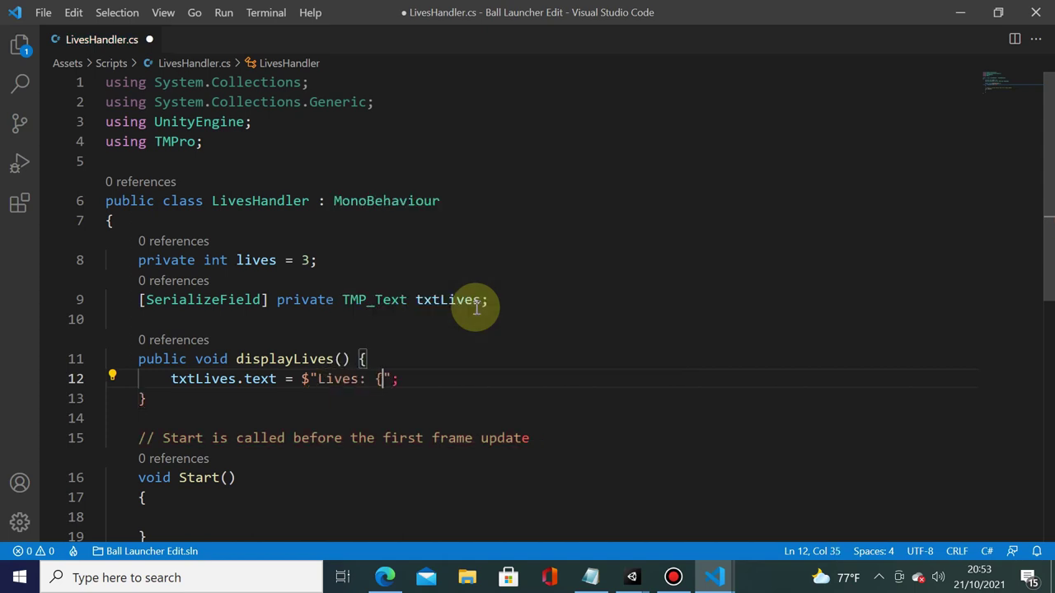
{"action": "type", "text": "}"}
{"action": "type", "text": "li"}
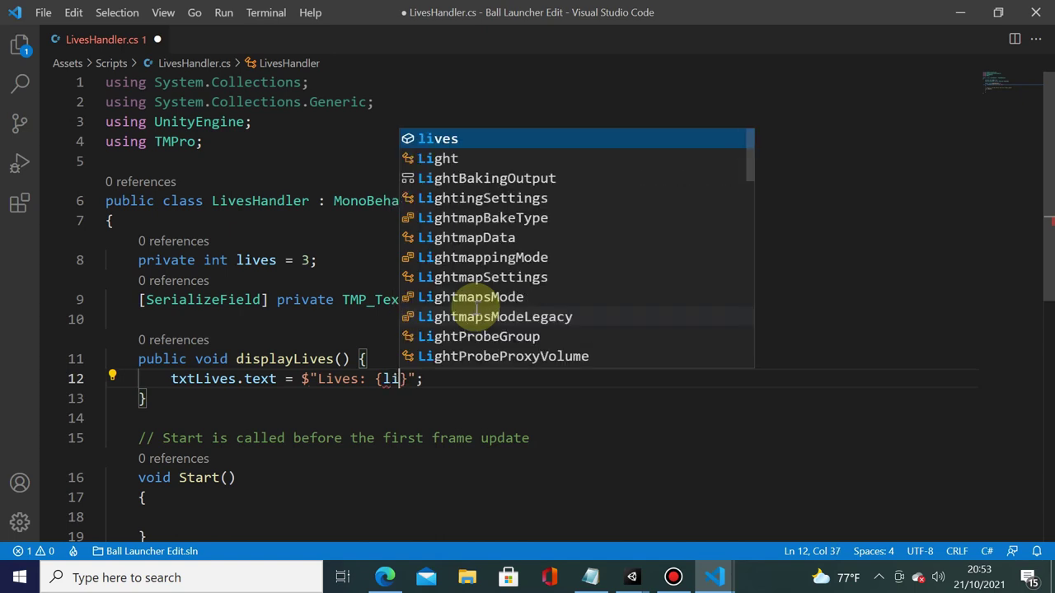
{"action": "type", "text": "ves"}
{"action": "left_click", "coordinate": [494, 300]}
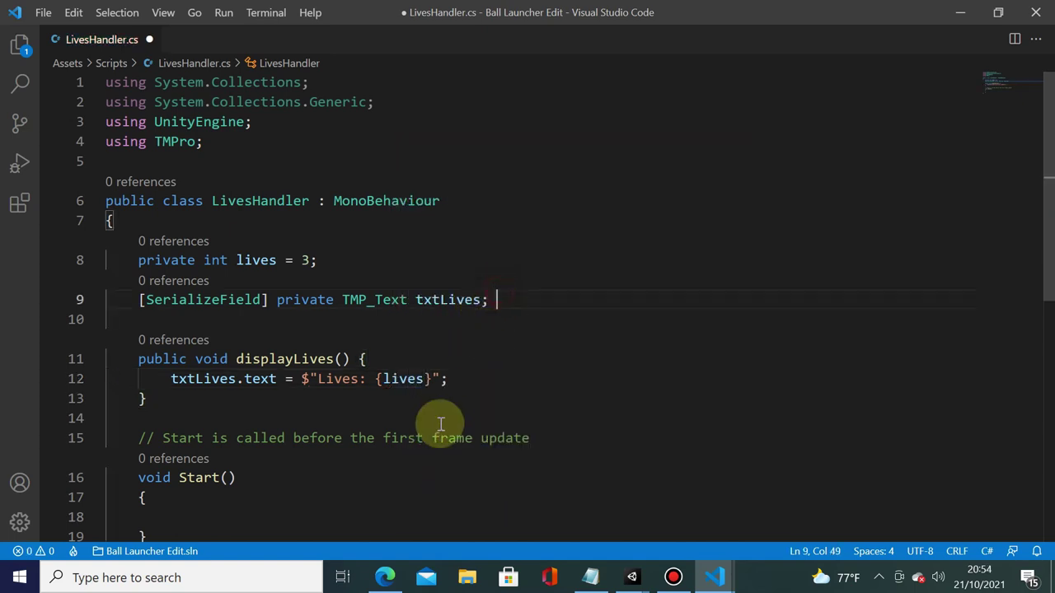
- Complete the string as $"Lives: {lives}" with its closing quote and review it
{"action": "left_click_drag", "start_coordinate": [296, 379], "coordinate": [441, 379]}
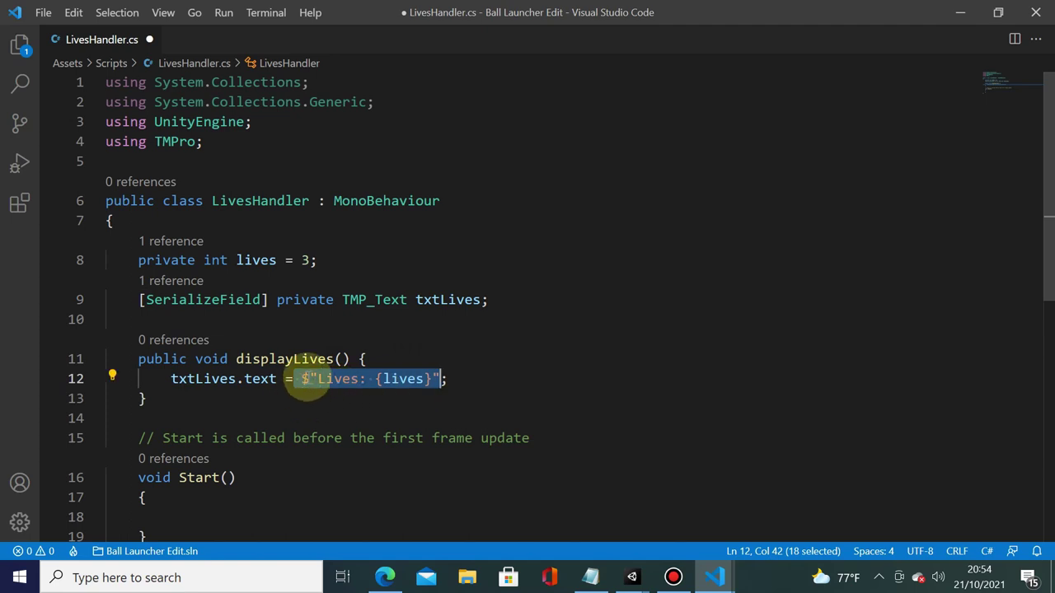
{"action": "left_click", "coordinate": [359, 402]}
{"action": "left_click", "coordinate": [315, 379]}
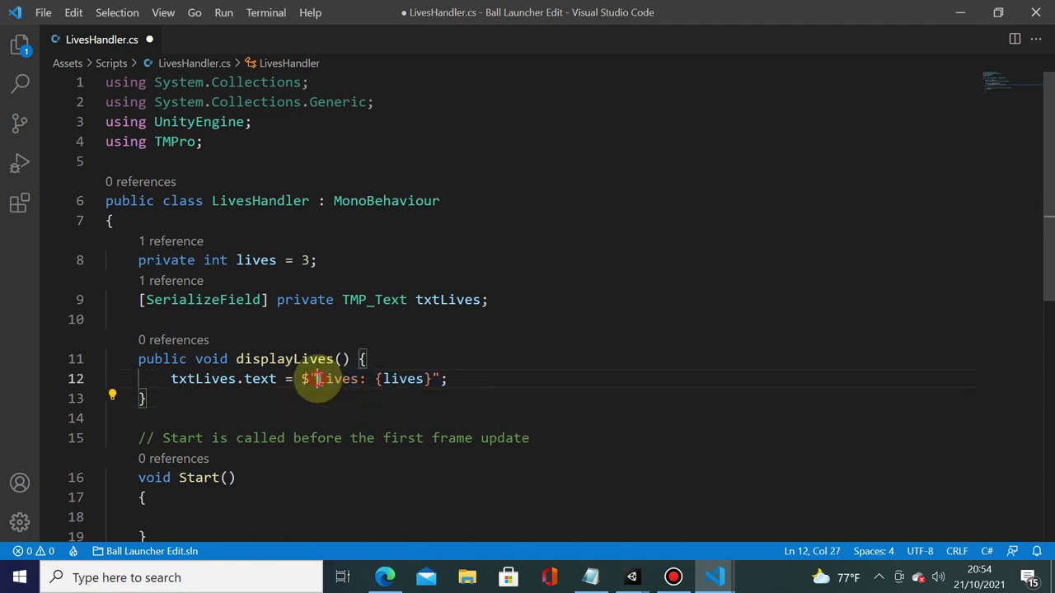
{"action": "left_click_drag", "start_coordinate": [311, 379], "coordinate": [436, 379]}
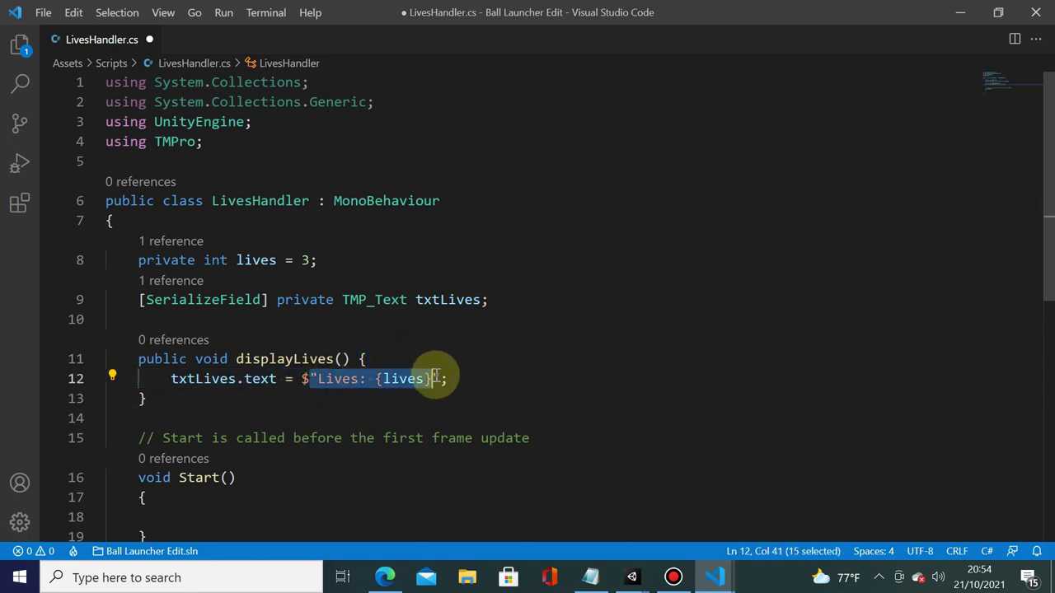
{"action": "key", "text": "Right"}
{"action": "type", "text": "\""}
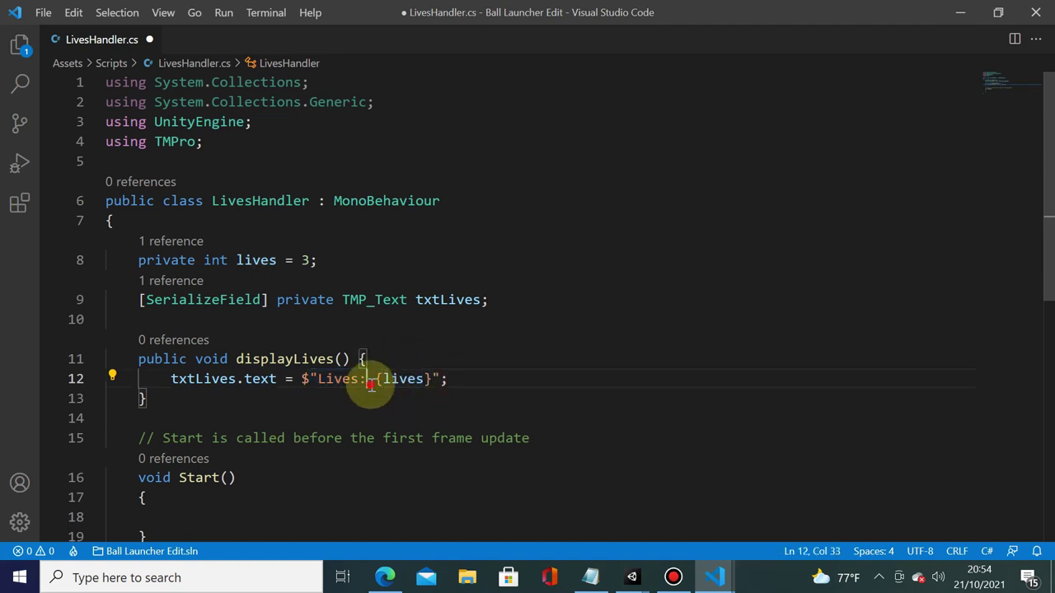
{"action": "left_click_drag", "start_coordinate": [367, 380], "coordinate": [430, 380]}
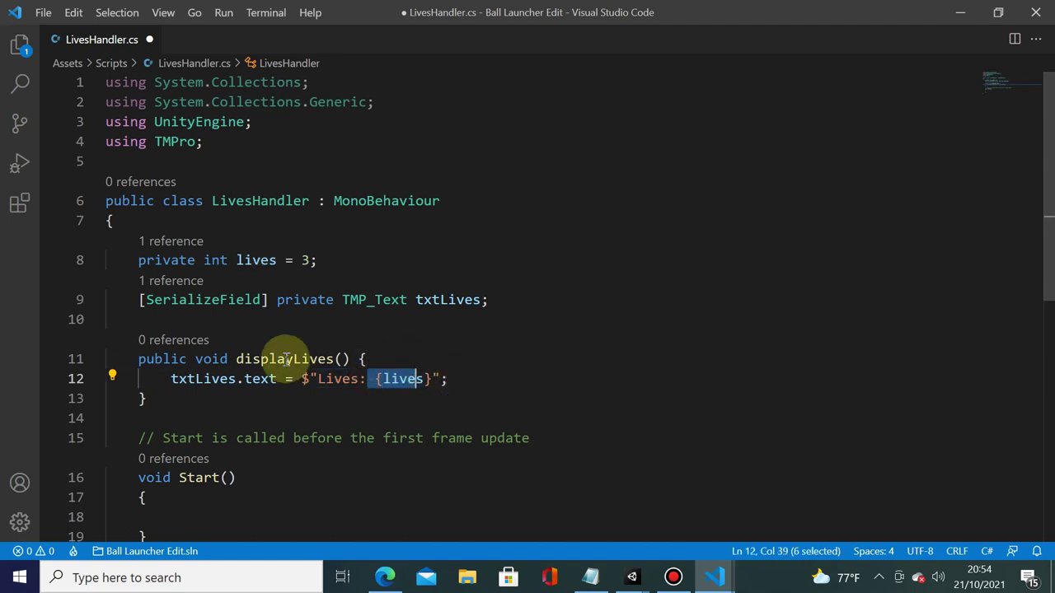
{"action": "double_click", "coordinate": [255, 260]}
{"action": "left_click", "coordinate": [381, 379]}
{"action": "double_click", "coordinate": [383, 380]}
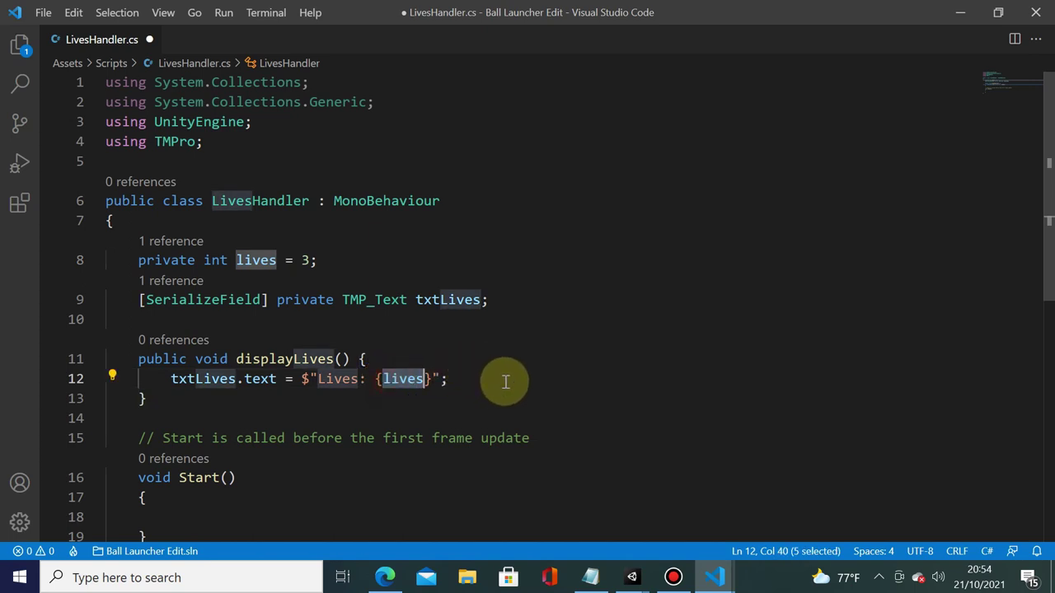
{"action": "key", "text": "Left"}
- Add a public int getLives() method that returns lives
{"action": "scroll", "coordinate": [506, 381], "scroll_direction": "down", "scroll_amount": 3}
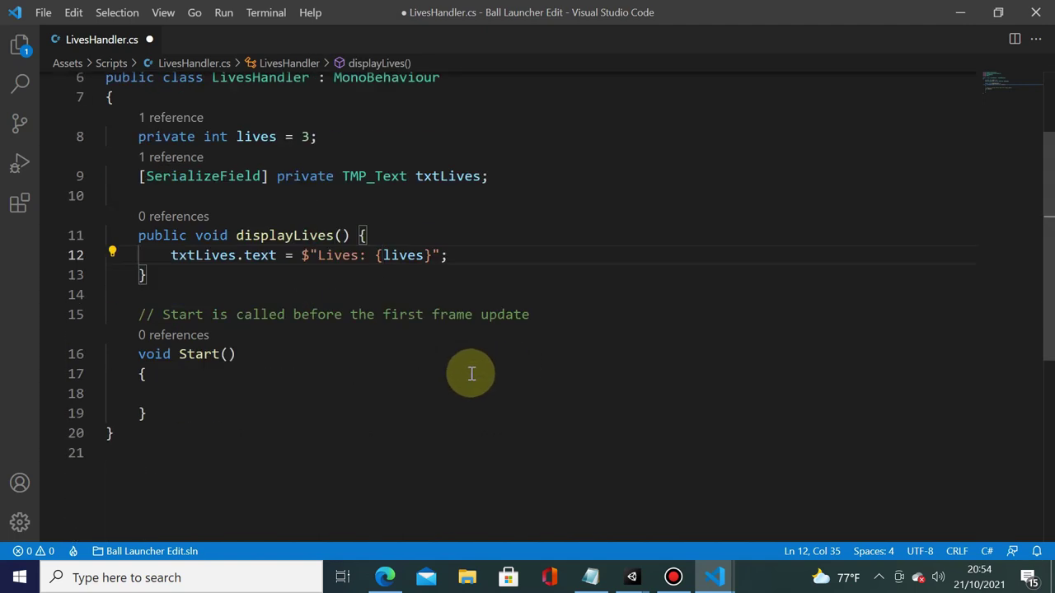
{"action": "left_click", "coordinate": [442, 378]}
{"action": "scroll", "coordinate": [330, 429], "scroll_direction": "up", "scroll_amount": 3}
{"action": "scroll", "coordinate": [216, 424], "scroll_direction": "down", "scroll_amount": 1}
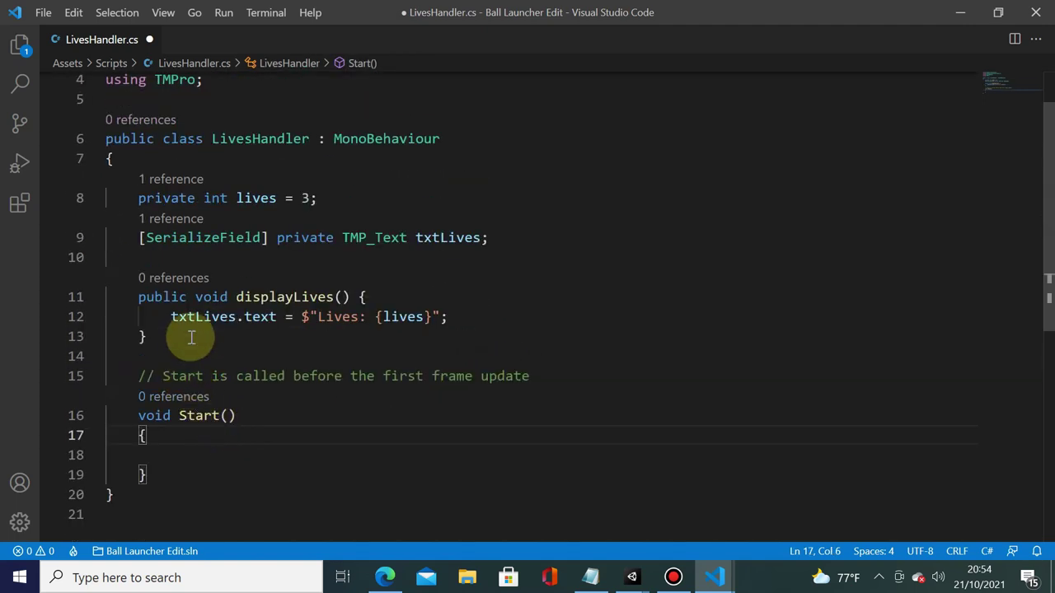
{"action": "left_click", "coordinate": [189, 337]}
{"action": "key", "text": "Return"}
{"action": "key", "text": "Return"}
{"action": "type", "text": "publo"}
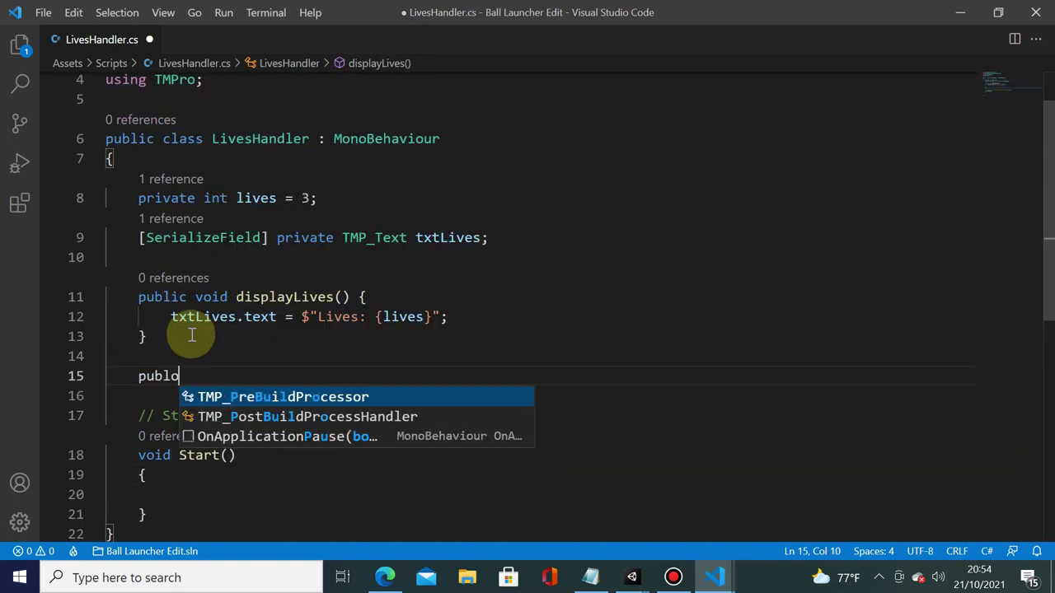
{"action": "key", "text": "BackSpace"}
{"action": "type", "text": "ic int get"}
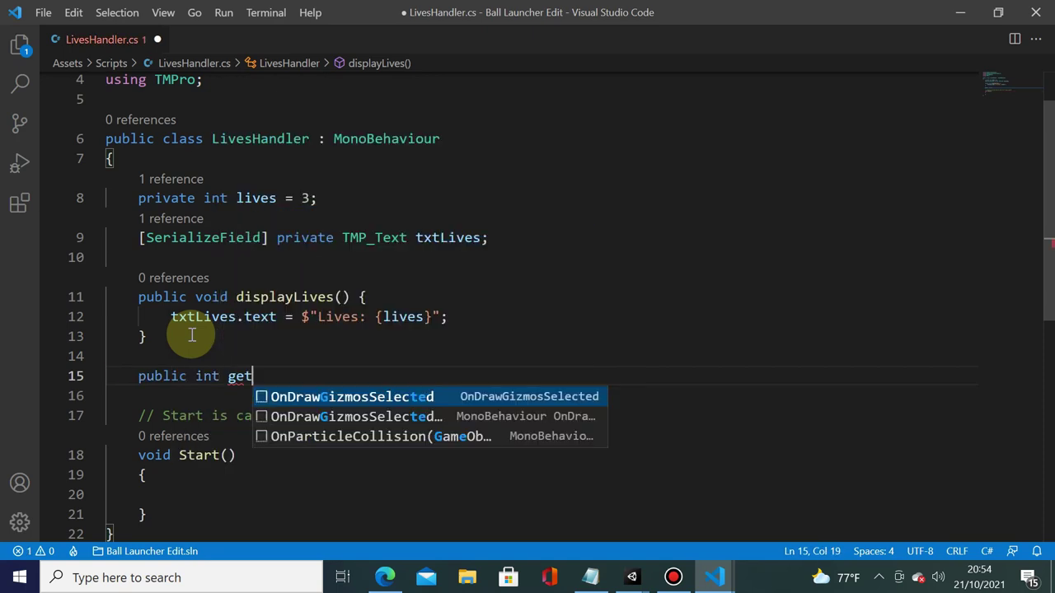
{"action": "type", "text": "Lives() {"}
{"action": "key", "text": "Return"}
{"action": "type", "text": "r"}
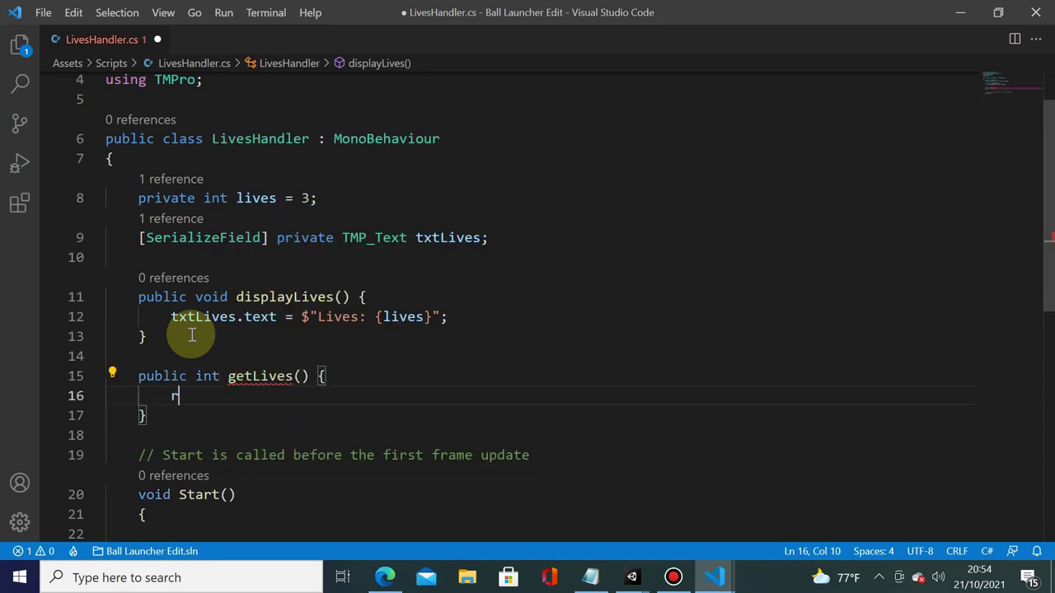
{"action": "type", "text": "eturn live"}
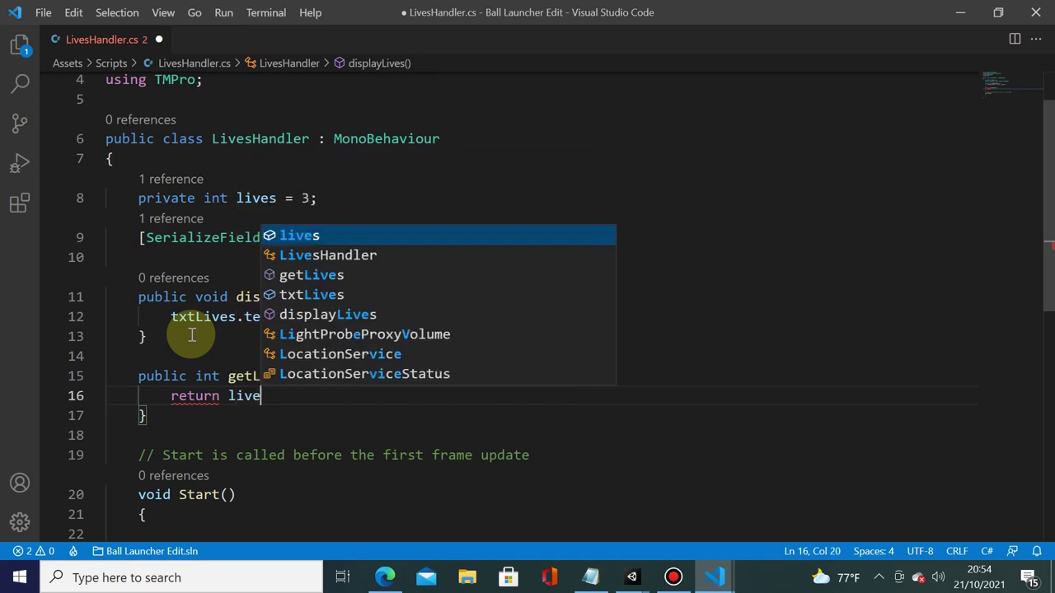
{"action": "type", "text": "s;"}
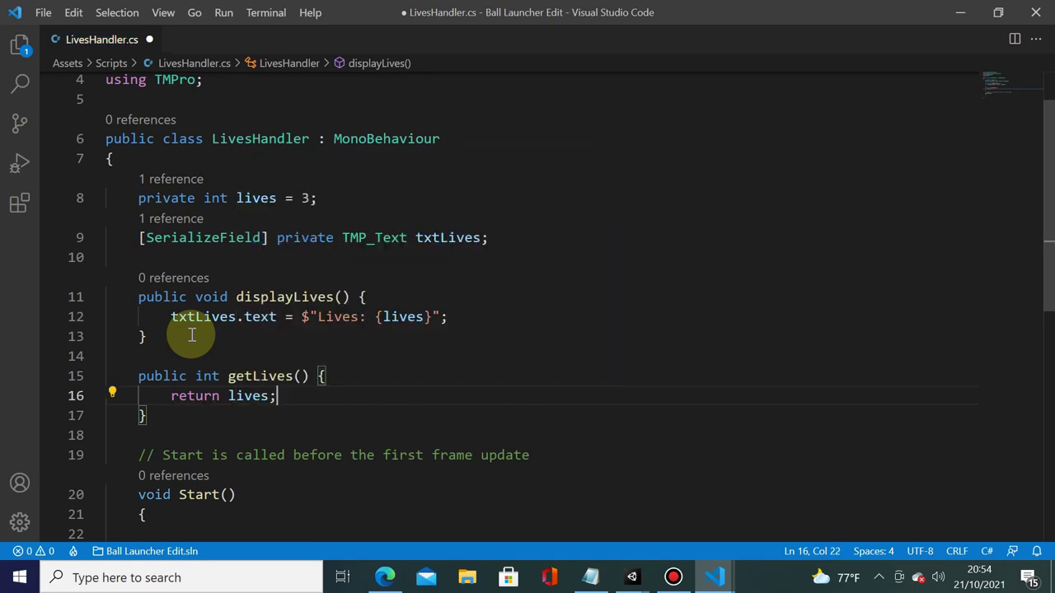
- Add a public void reduceLives() method that decrements lives
{"action": "scroll", "coordinate": [191, 334], "scroll_direction": "down", "scroll_amount": 1}
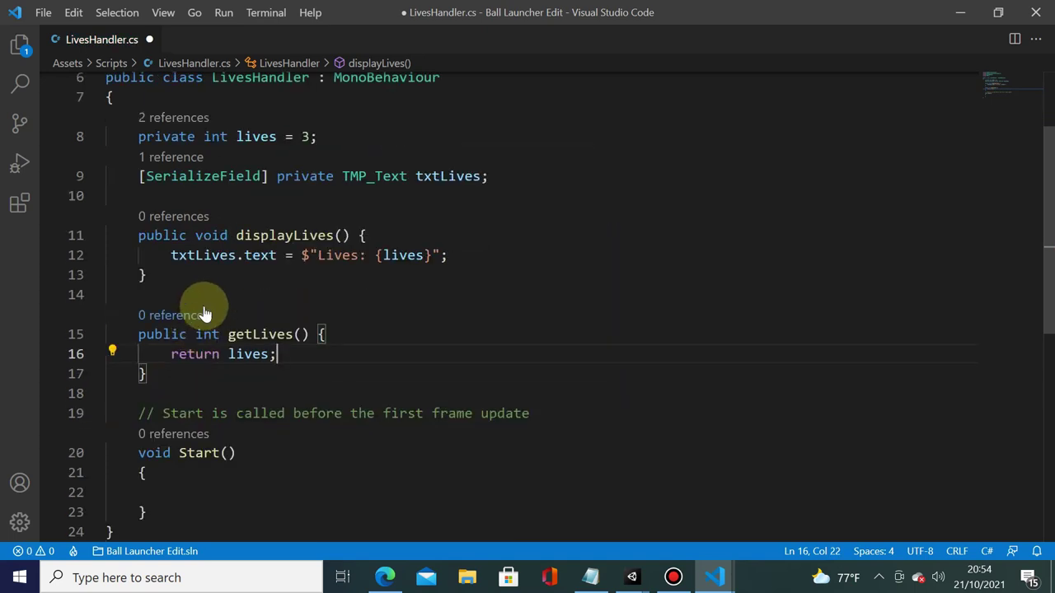
{"action": "left_click", "coordinate": [202, 287]}
{"action": "left_click", "coordinate": [202, 277]}
{"action": "key", "text": "Return"}
{"action": "key", "text": "Return"}
{"action": "type", "text": "pub"}
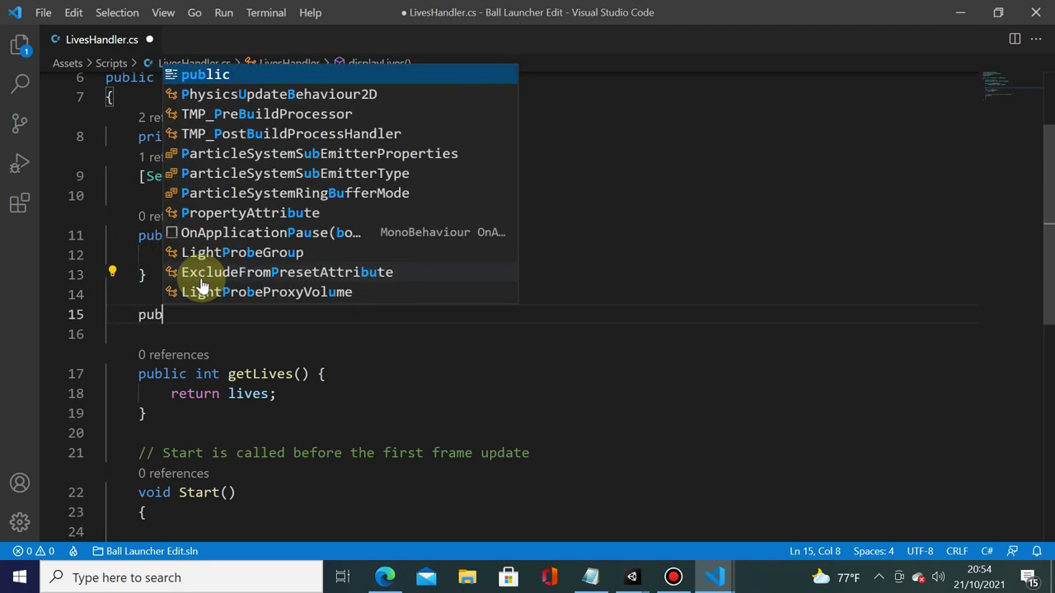
{"action": "type", "text": "lic void reduceLives() "}
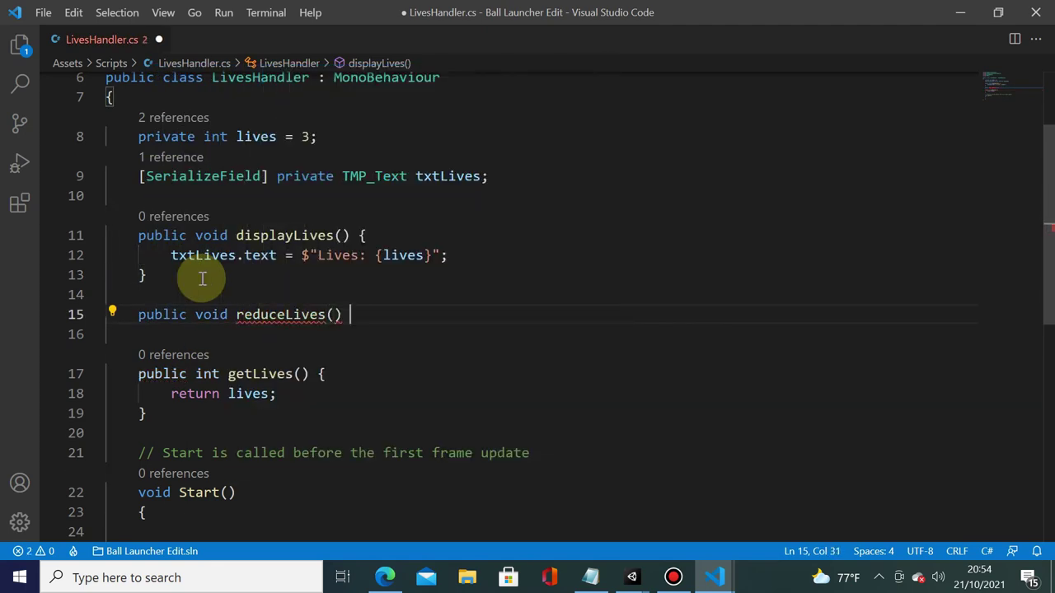
{"action": "type", "text": "{"}
{"action": "key", "text": "Return"}
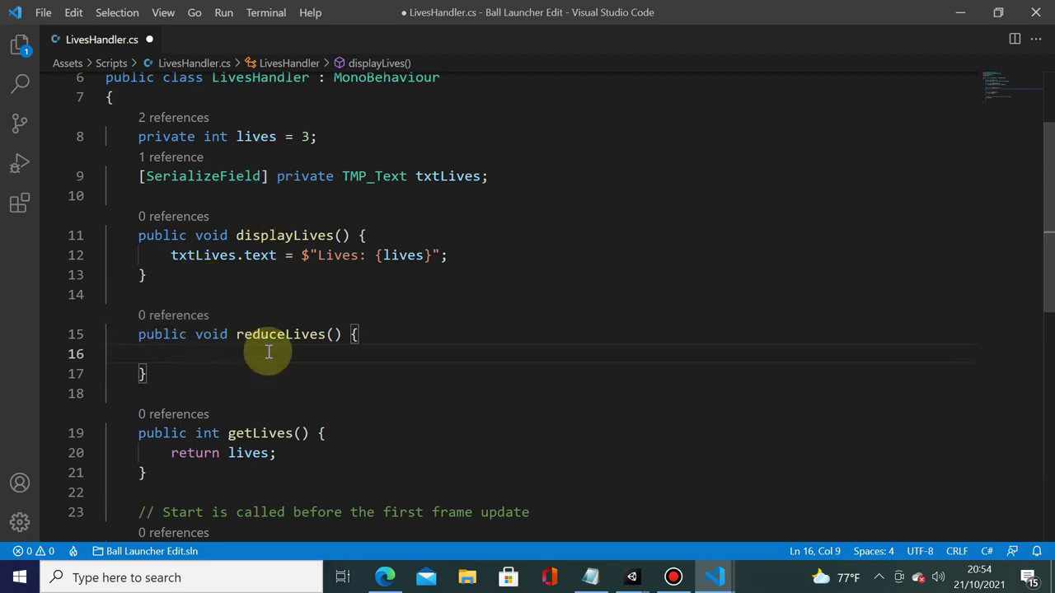
{"action": "type", "text": "lives"}
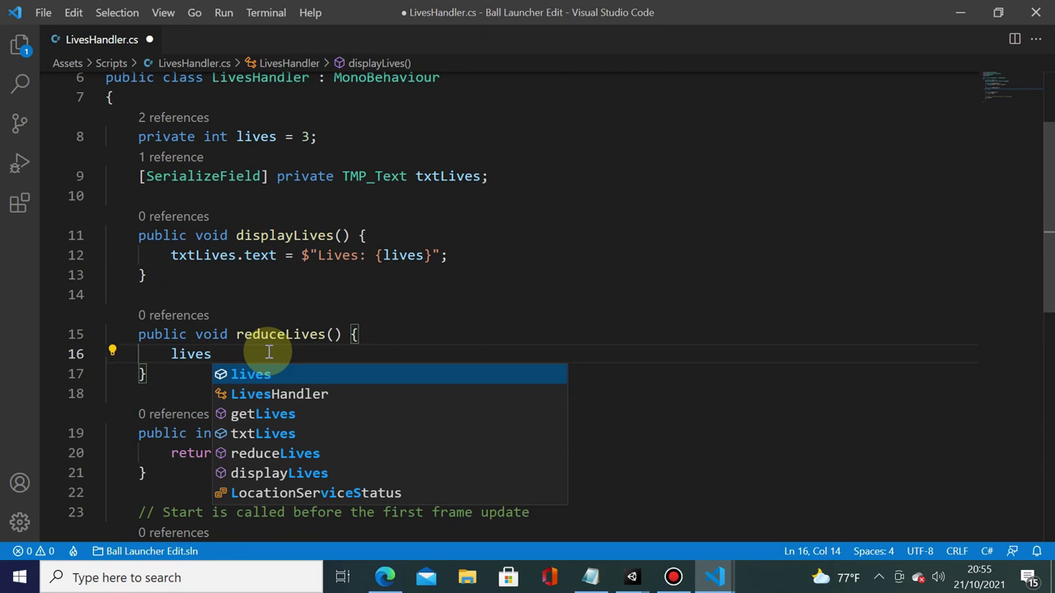
{"action": "key", "text": "Escape"}
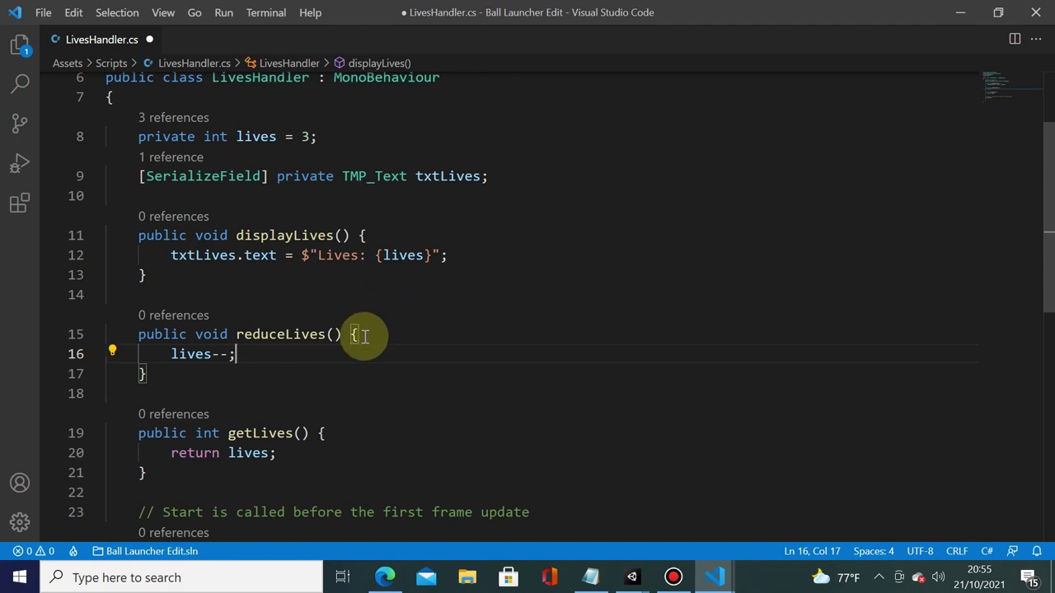
- Guard reduceLives with if(lives ==0) { return; } before the decrement
{"action": "key", "text": "shift+F12"}
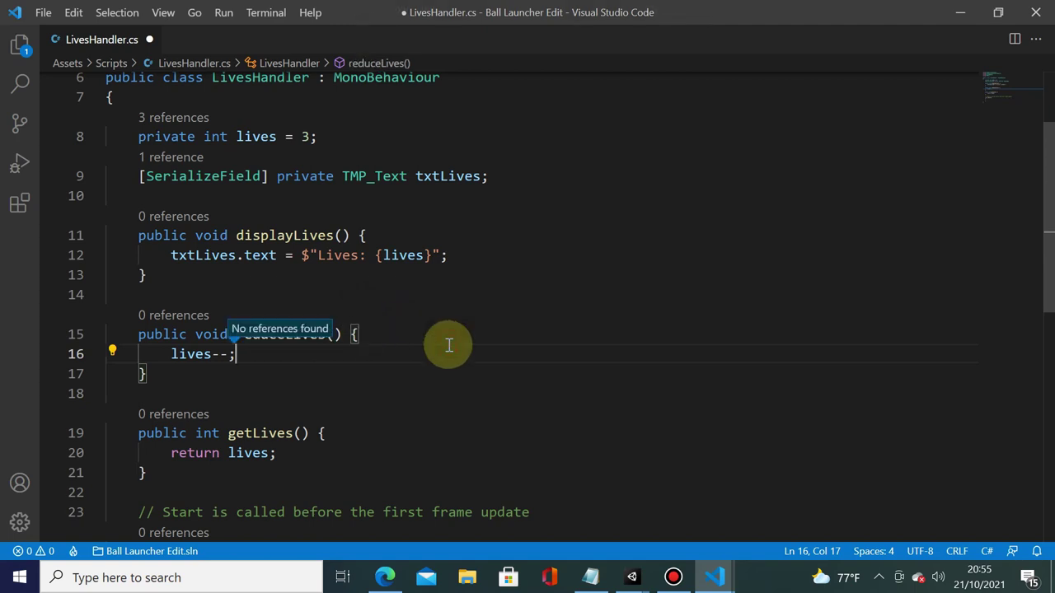
{"action": "left_click", "coordinate": [450, 337]}
{"action": "key", "text": "Return"}
{"action": "type", "text": "if("}
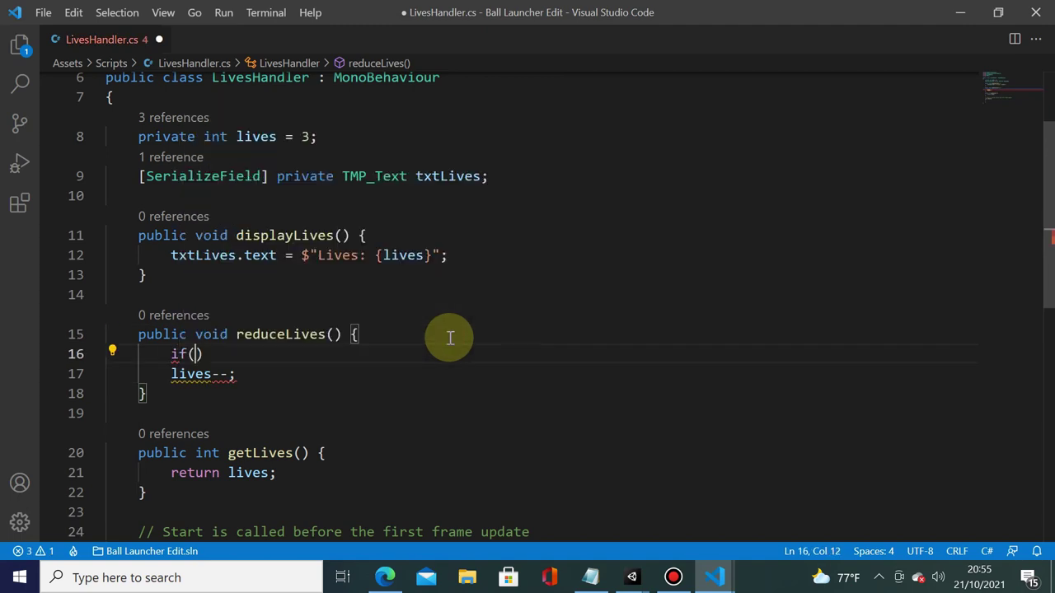
{"action": "type", "text": "lives ==0) { "}
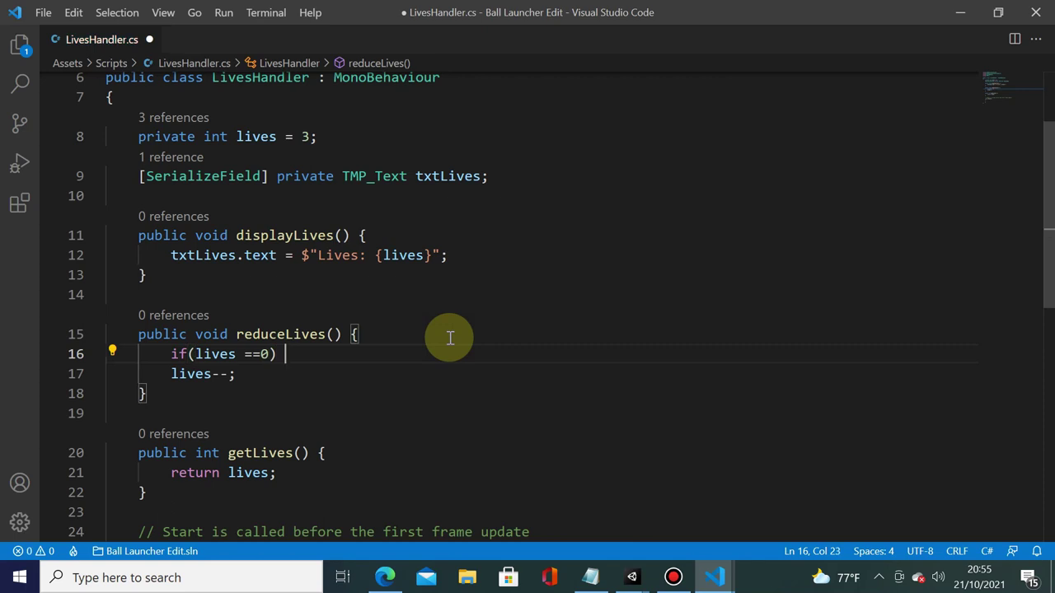
{"action": "type", "text": "return;"}
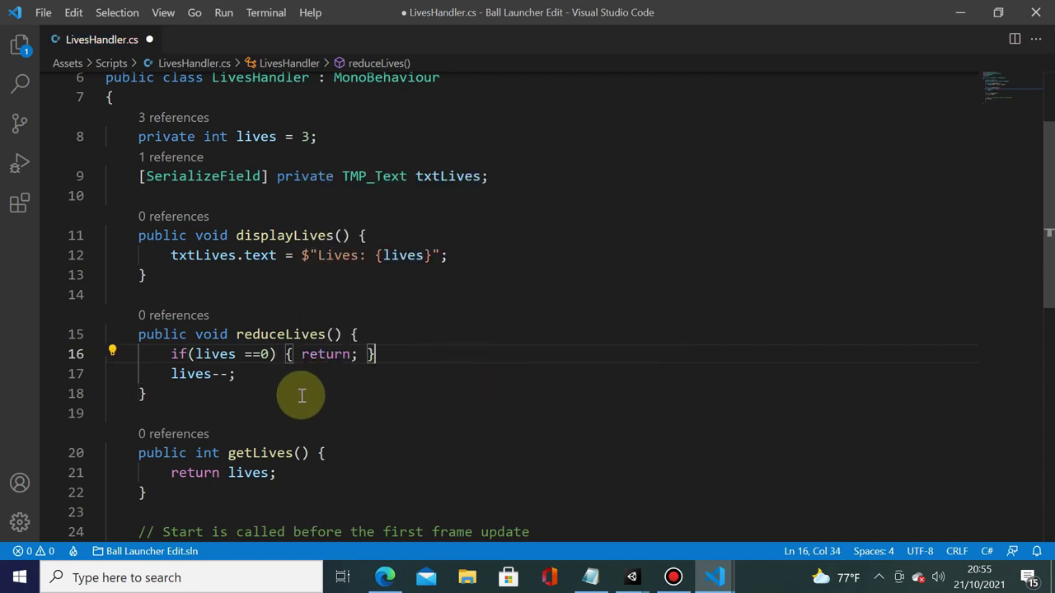
{"action": "left_click_drag", "start_coordinate": [161, 373], "coordinate": [264, 371]}
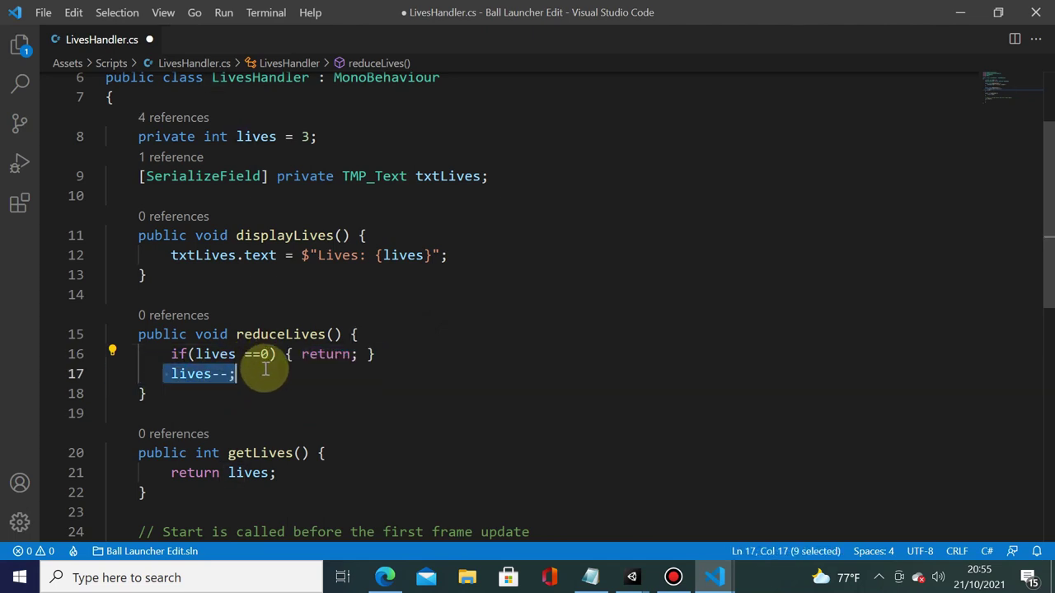
- Call displayLives(); inside Start and save LivesHandler.cs
{"action": "scroll", "coordinate": [409, 334], "scroll_direction": "down", "scroll_amount": 1}
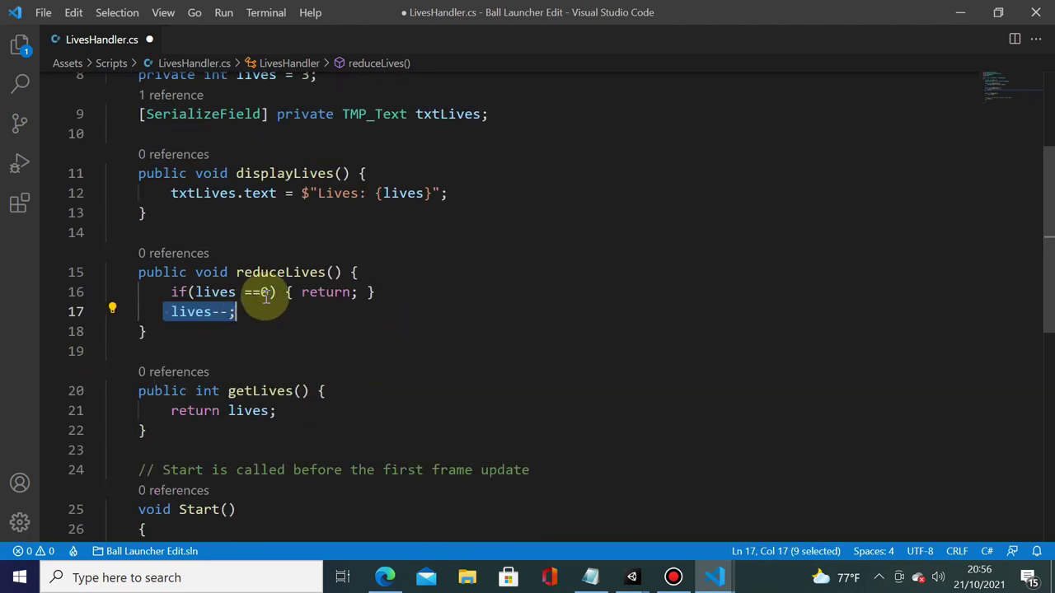
{"action": "scroll", "coordinate": [286, 297], "scroll_direction": "down", "scroll_amount": 1}
{"action": "scroll", "coordinate": [285, 297], "scroll_direction": "up", "scroll_amount": 1}
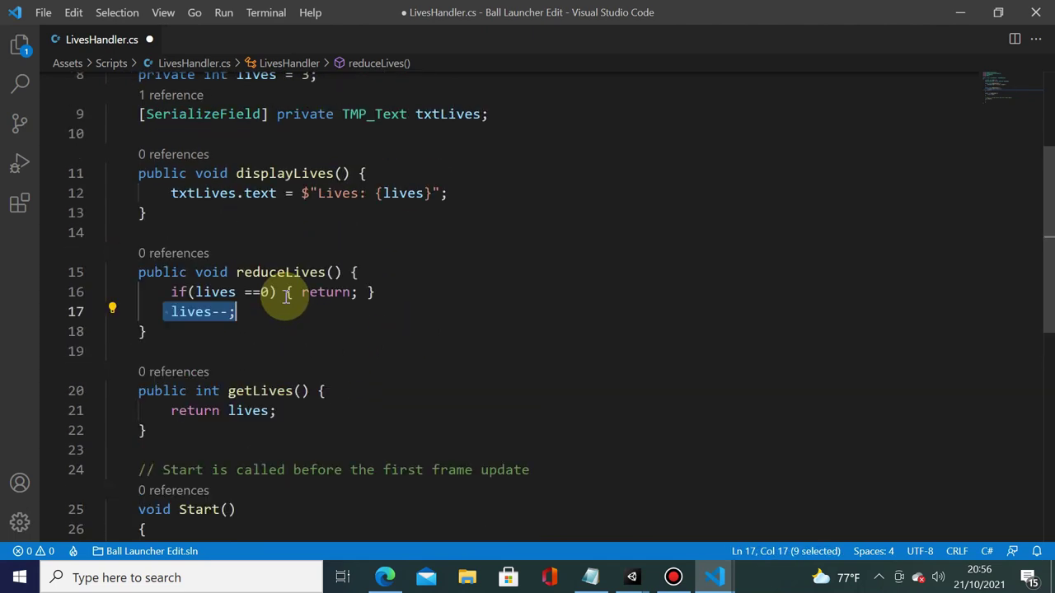
{"action": "double_click", "coordinate": [288, 173]}
{"action": "scroll", "coordinate": [325, 212], "scroll_direction": "down", "scroll_amount": 1}
{"action": "scroll", "coordinate": [353, 261], "scroll_direction": "down", "scroll_amount": 1}
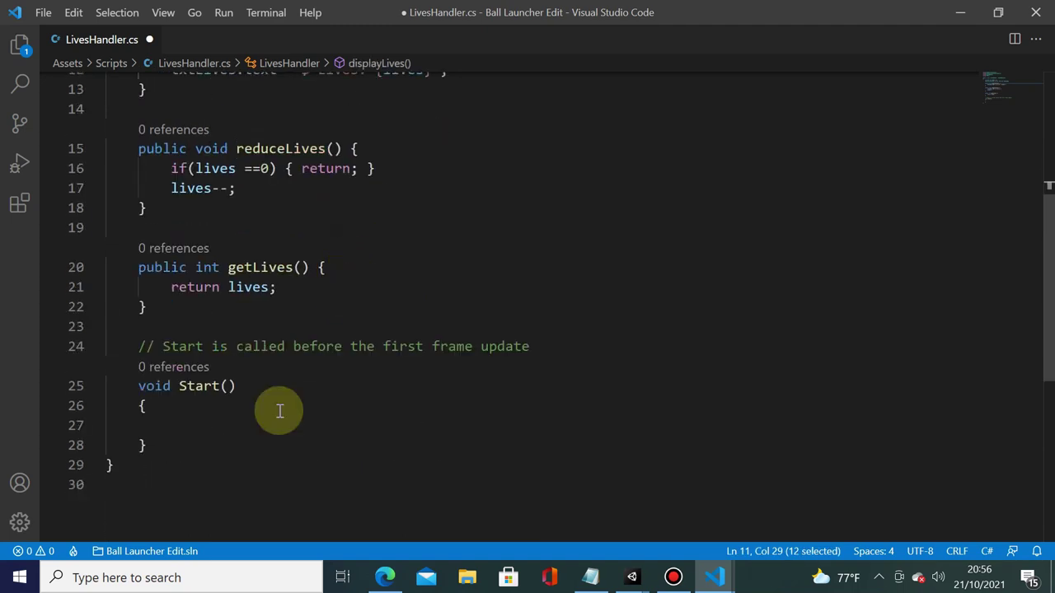
{"action": "left_click", "coordinate": [245, 431]}
{"action": "type", "text": "()"}
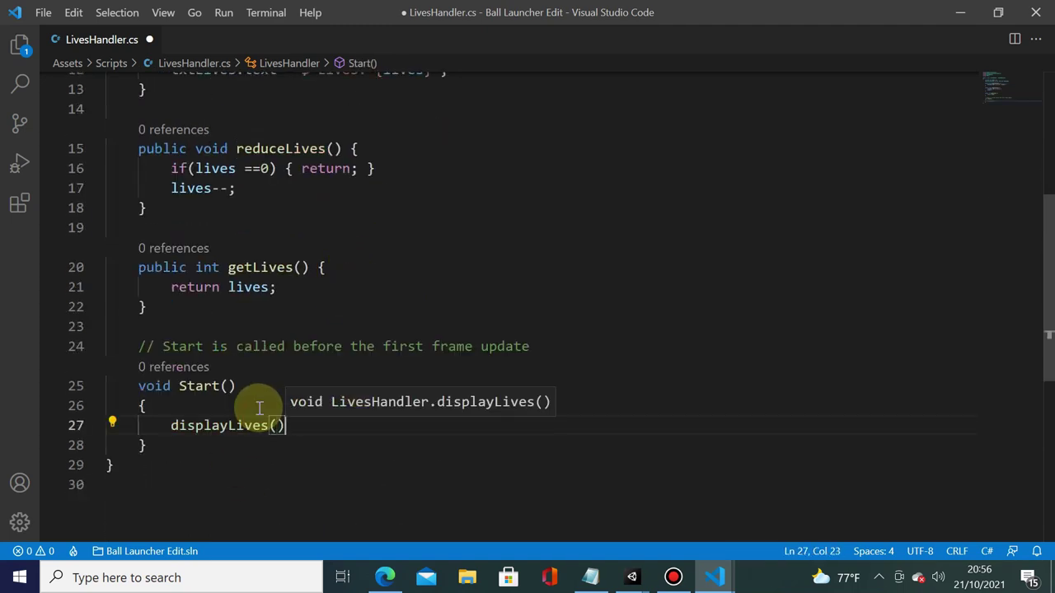
{"action": "type", "text": ";"}
{"action": "key", "text": "ctrl+s"}
{"action": "scroll", "coordinate": [317, 338], "scroll_direction": "up", "scroll_amount": 1}
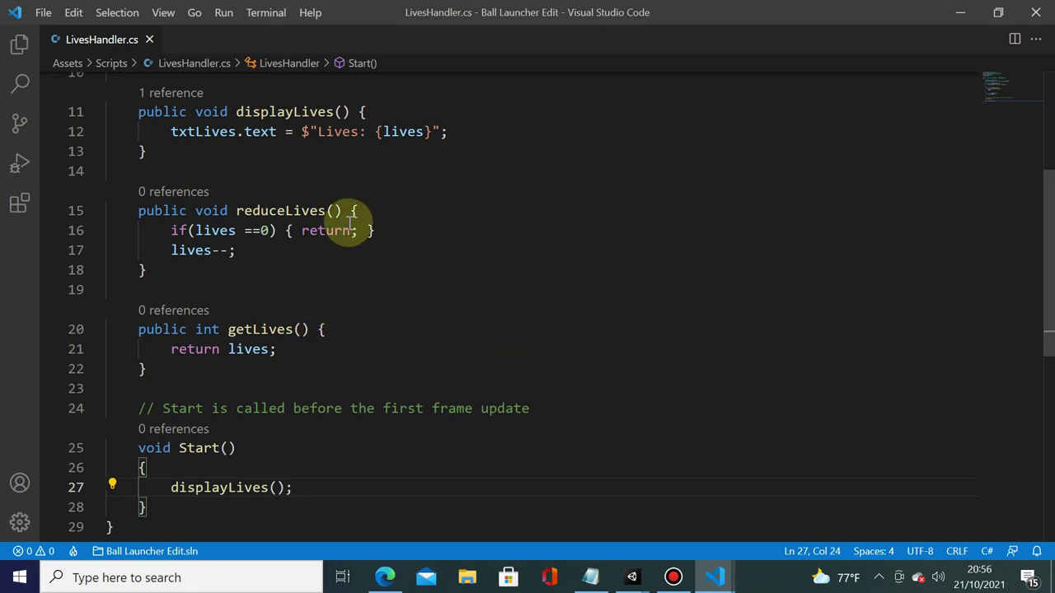
- Review the displayLives, reduceLives and getLives methods and the displayLives call in Start
{"action": "left_click", "coordinate": [466, 330]}
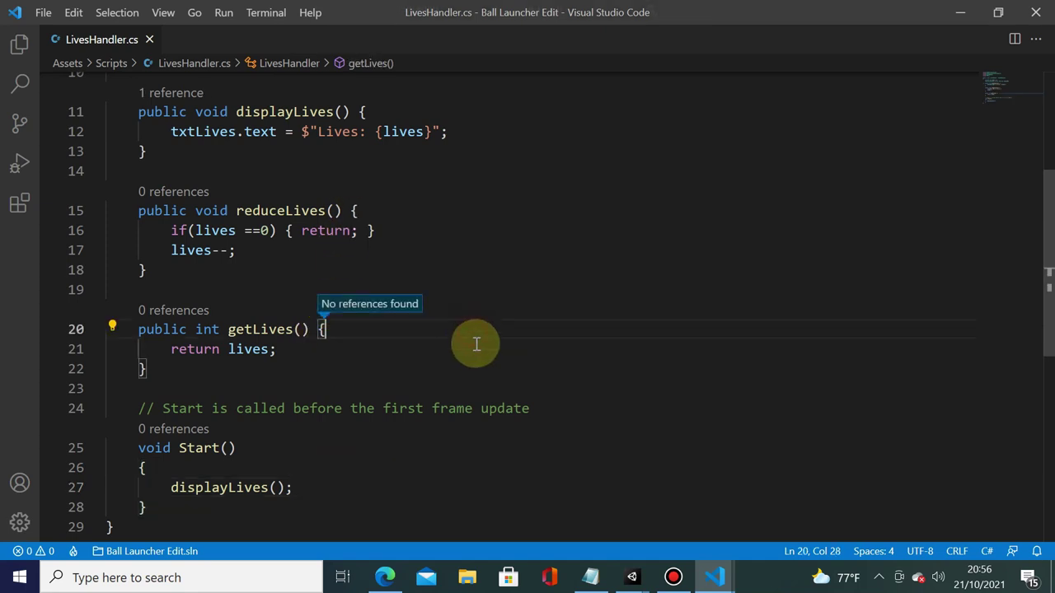
{"action": "scroll", "coordinate": [491, 359], "scroll_direction": "up", "scroll_amount": 5}
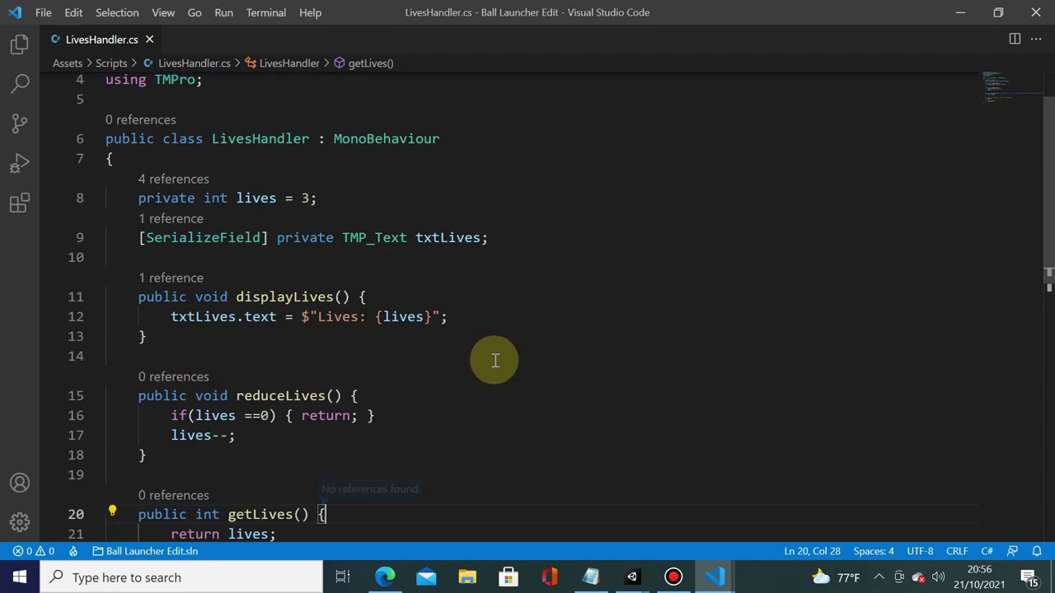
{"action": "scroll", "coordinate": [493, 361], "scroll_direction": "down", "scroll_amount": 4}
{"action": "scroll", "coordinate": [496, 362], "scroll_direction": "down", "scroll_amount": 3}
{"action": "scroll", "coordinate": [497, 360], "scroll_direction": "up", "scroll_amount": 2}
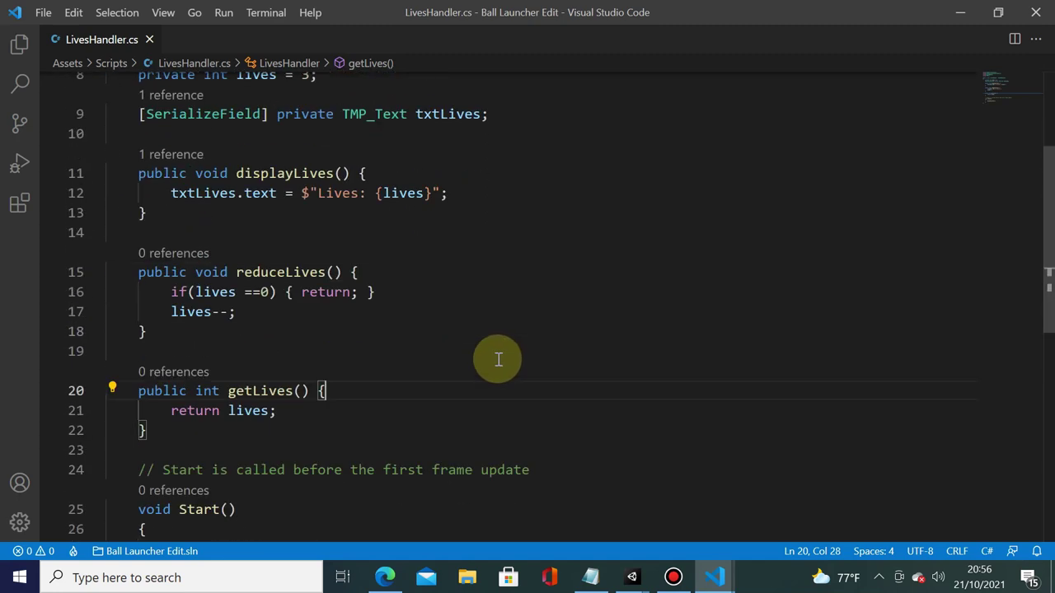
{"action": "double_click", "coordinate": [309, 174]}
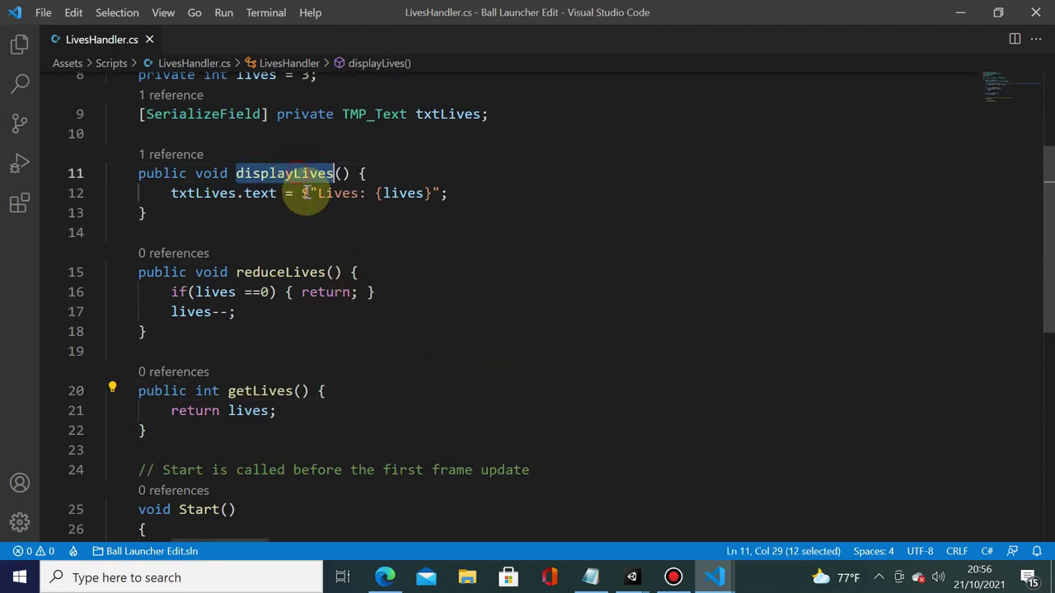
{"action": "double_click", "coordinate": [298, 274]}
{"action": "scroll", "coordinate": [305, 354], "scroll_direction": "down", "scroll_amount": 1}
{"action": "double_click", "coordinate": [261, 330]}
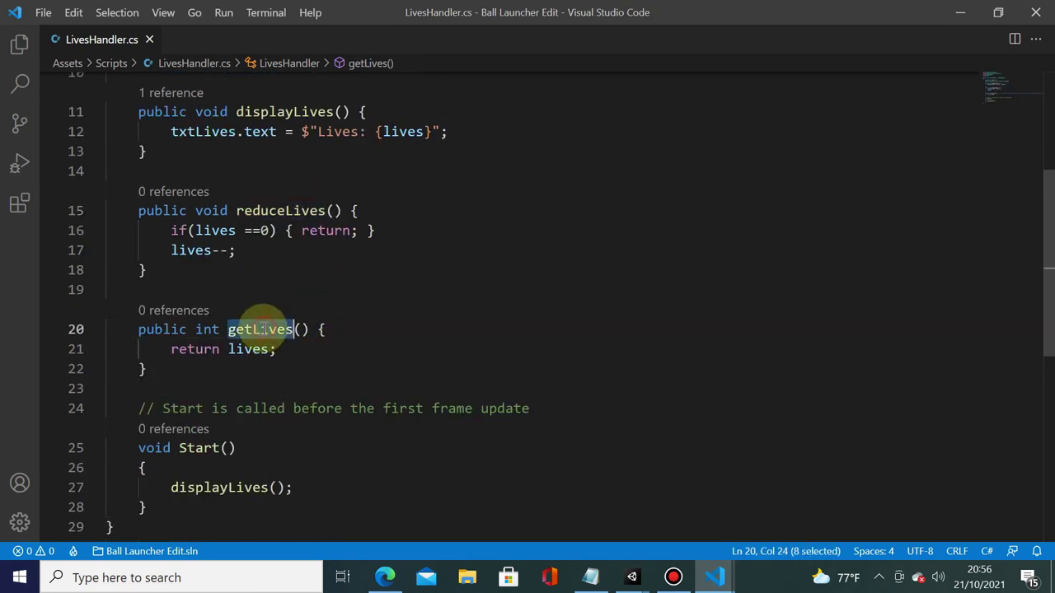
{"action": "left_click", "coordinate": [181, 451]}
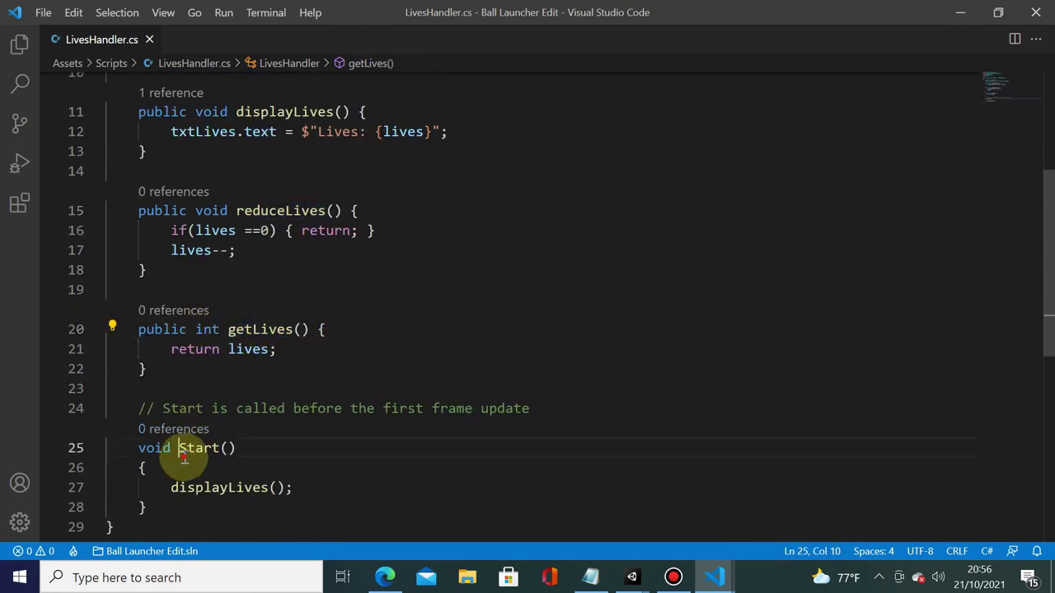
{"action": "mouse_move", "coordinate": [170, 487]}
{"action": "left_mouse_down"}
{"action": "mouse_move", "coordinate": [339, 476]}
{"action": "mouse_move", "coordinate": [344, 487]}
{"action": "left_mouse_up"}
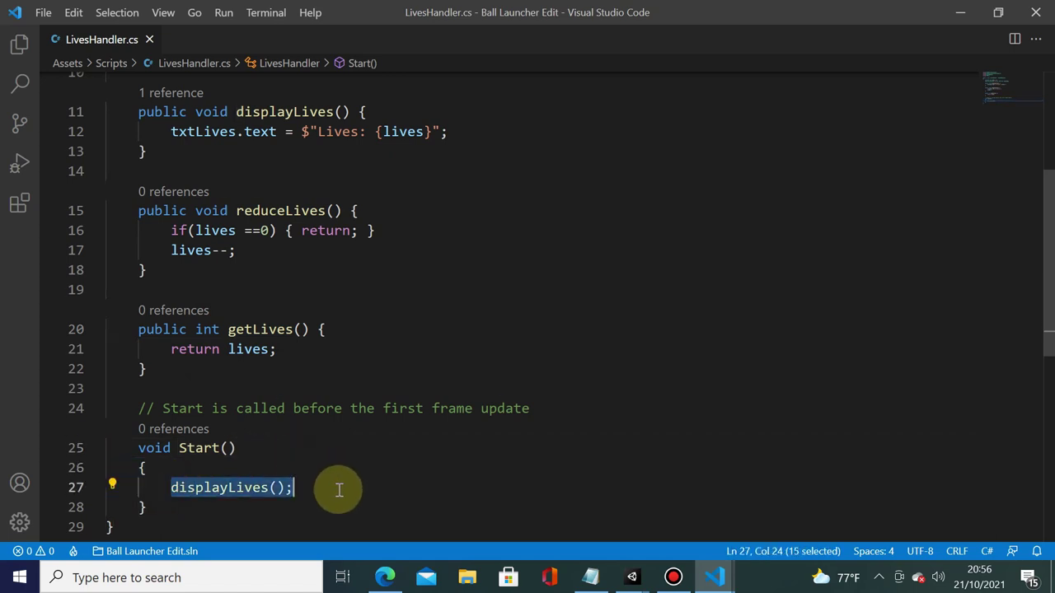
- Add displayLives(); after lives-- in reduceLives and save the script
{"action": "left_click", "coordinate": [284, 248]}
{"action": "key", "text": "Return"}
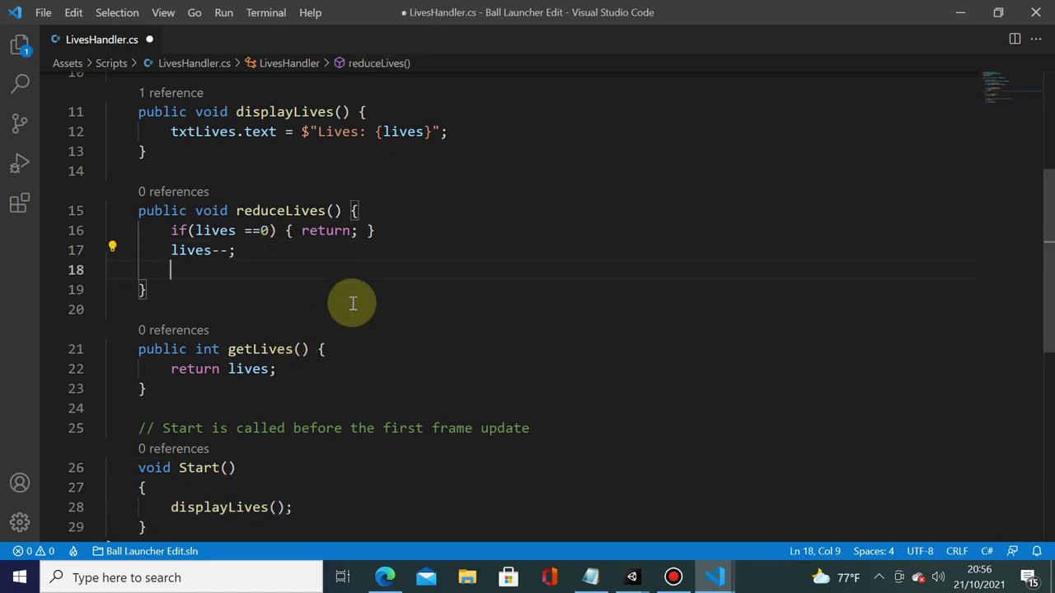
{"action": "type", "text": "dis"}
{"action": "key", "text": "Tab"}
{"action": "type", "text": "();"}
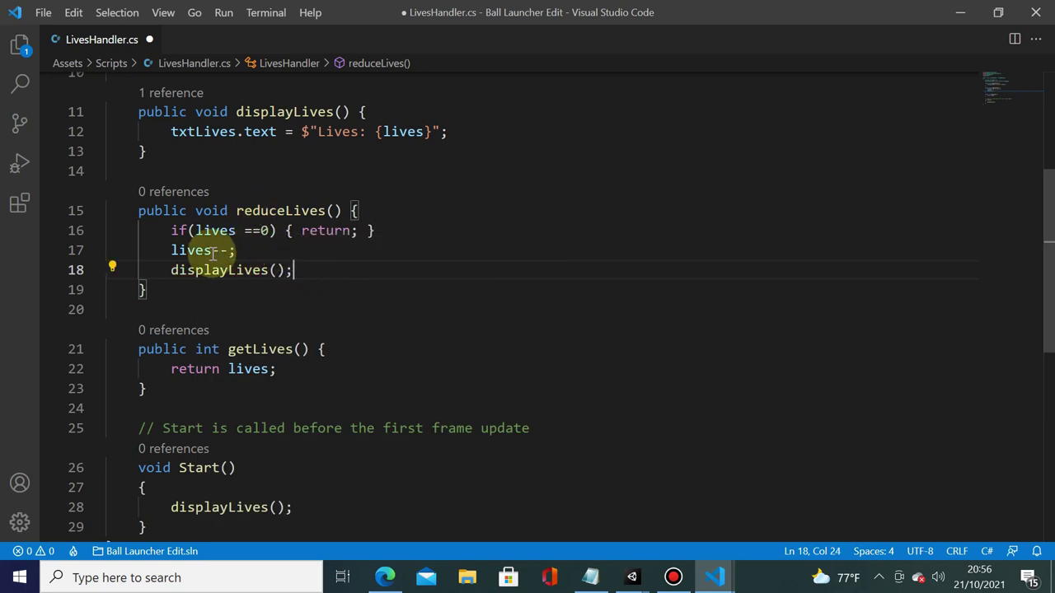
{"action": "left_click_drag", "start_coordinate": [169, 271], "coordinate": [331, 264]}
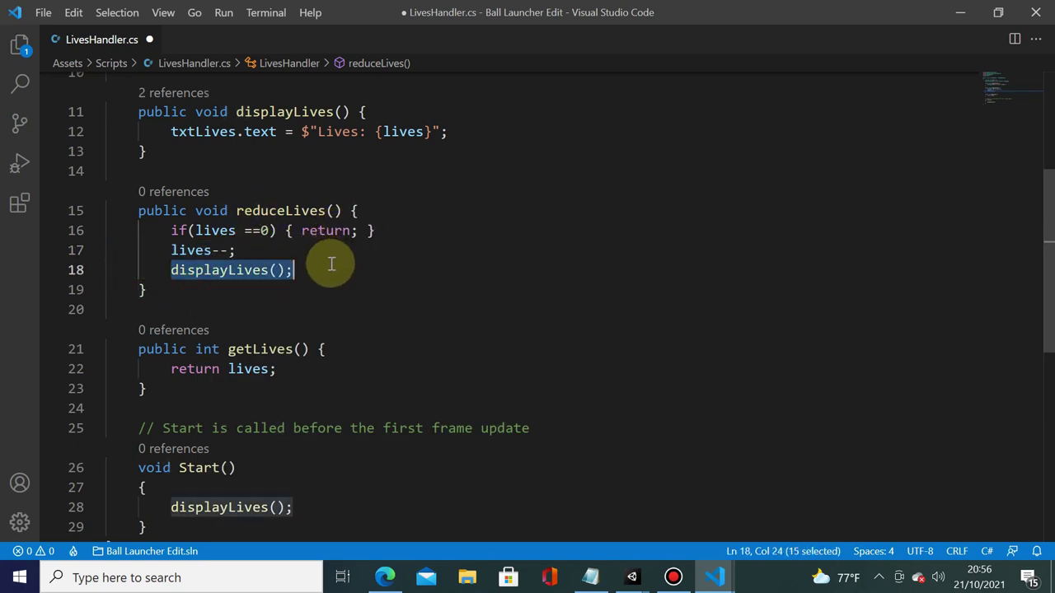
{"action": "scroll", "coordinate": [337, 276], "scroll_direction": "up", "scroll_amount": 1}
{"action": "left_click_drag", "start_coordinate": [164, 193], "coordinate": [179, 193]}
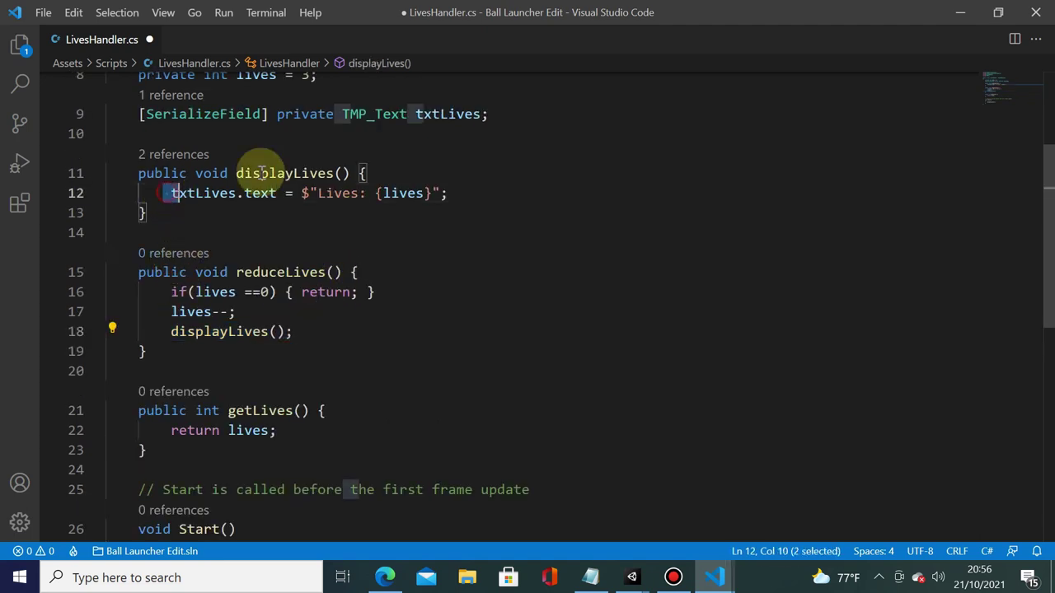
{"action": "left_click_drag", "start_coordinate": [260, 173], "coordinate": [471, 193]}
{"action": "key", "text": "ctrl+s"}
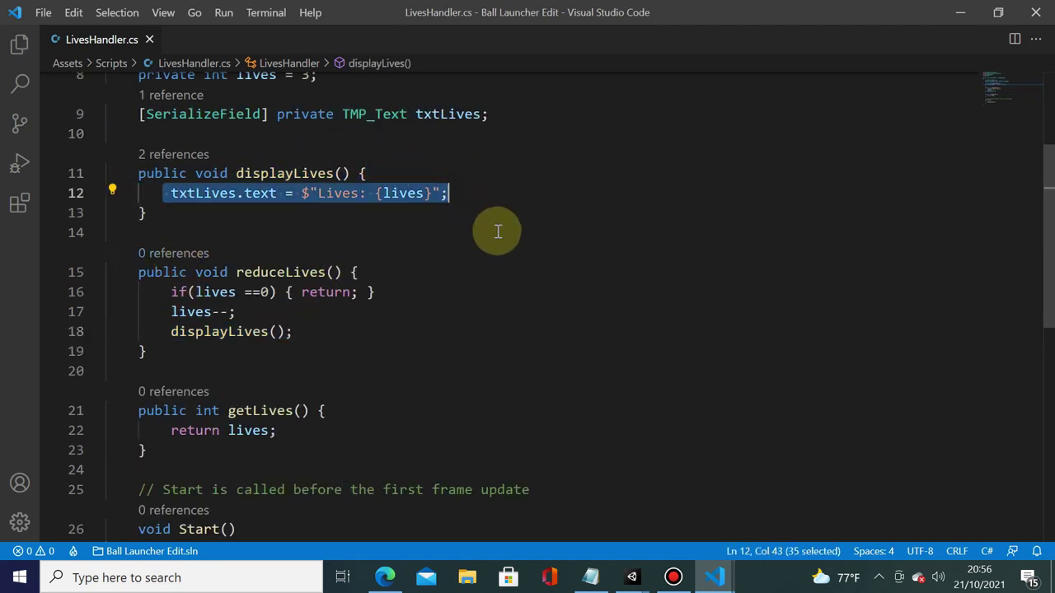
- In the Ball Launcher Edit project, assign LivesTxt to LivesHandler's Txt Lives field and start Play
{"action": "mouse_move", "coordinate": [626, 575]}
{"action": "left_click", "coordinate": [536, 513]}
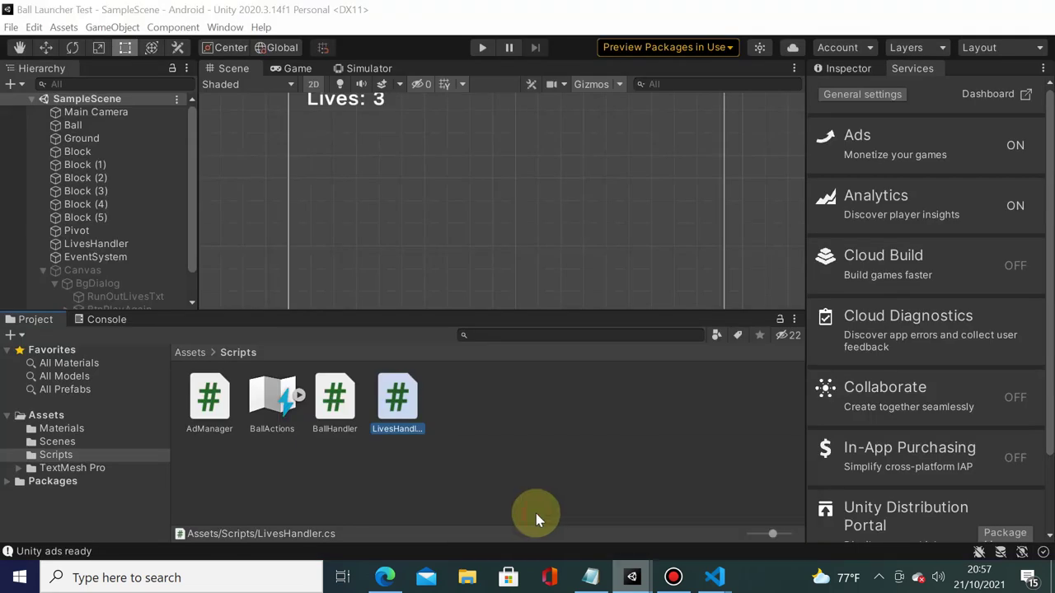
{"action": "left_click", "coordinate": [723, 498]}
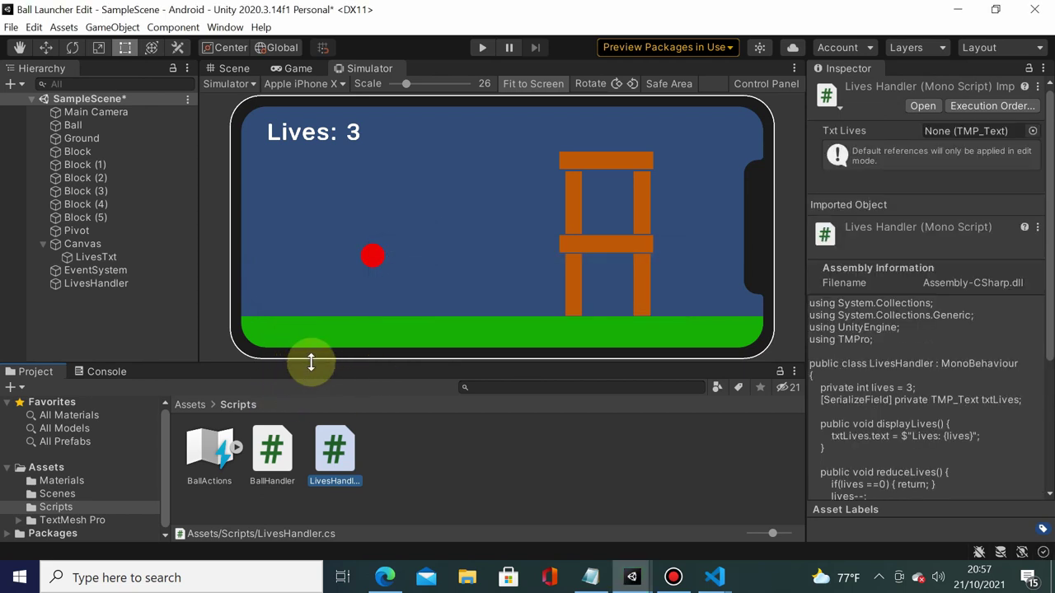
{"action": "left_click", "coordinate": [100, 286]}
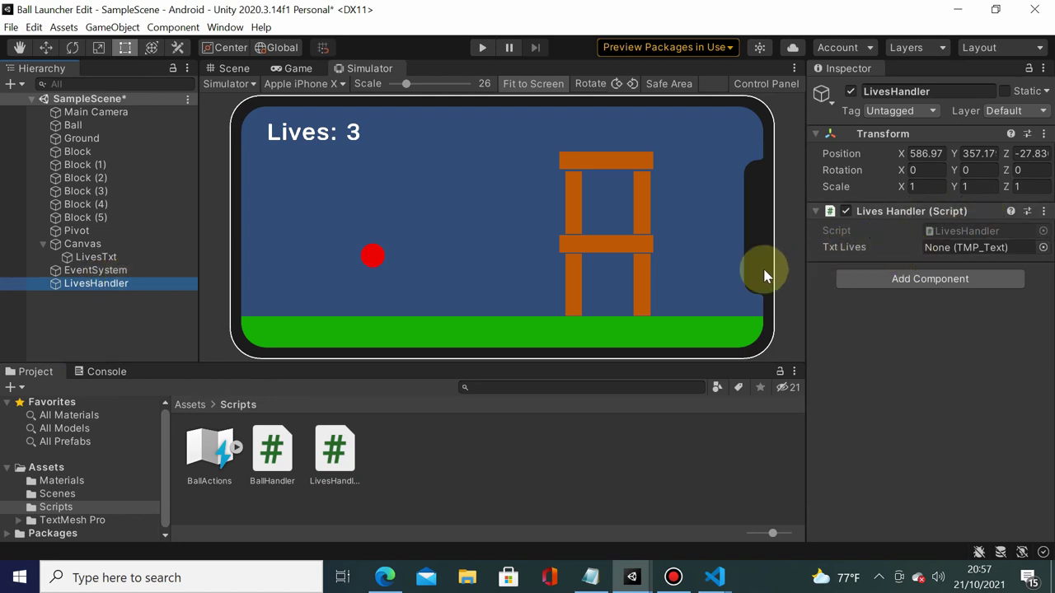
{"action": "mouse_move", "coordinate": [96, 258]}
{"action": "left_mouse_down"}
{"action": "mouse_move", "coordinate": [811, 239]}
{"action": "mouse_move", "coordinate": [986, 254]}
{"action": "left_mouse_up"}
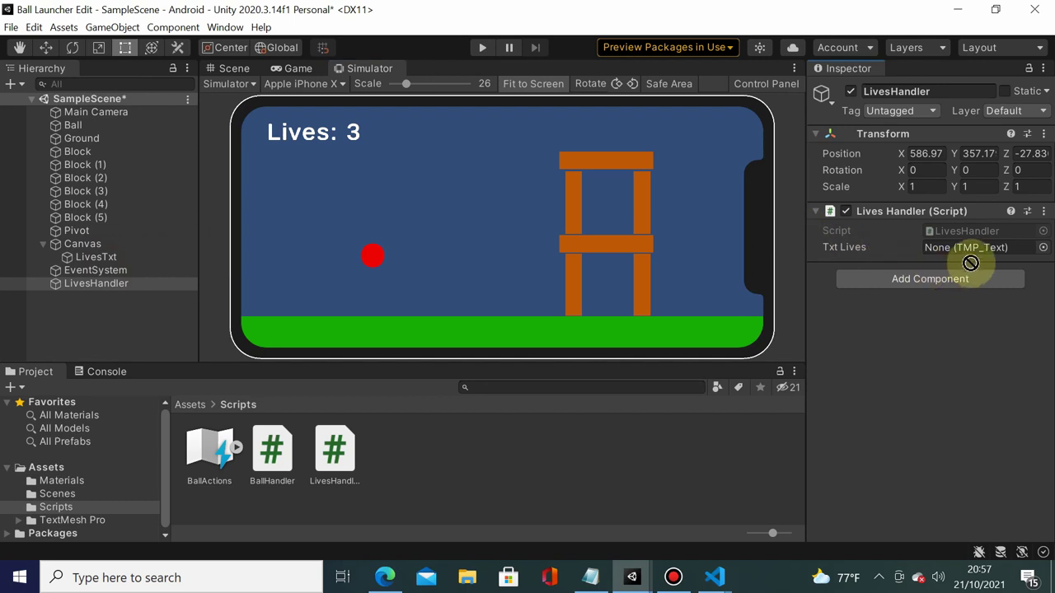
{"action": "left_click", "coordinate": [493, 47]}
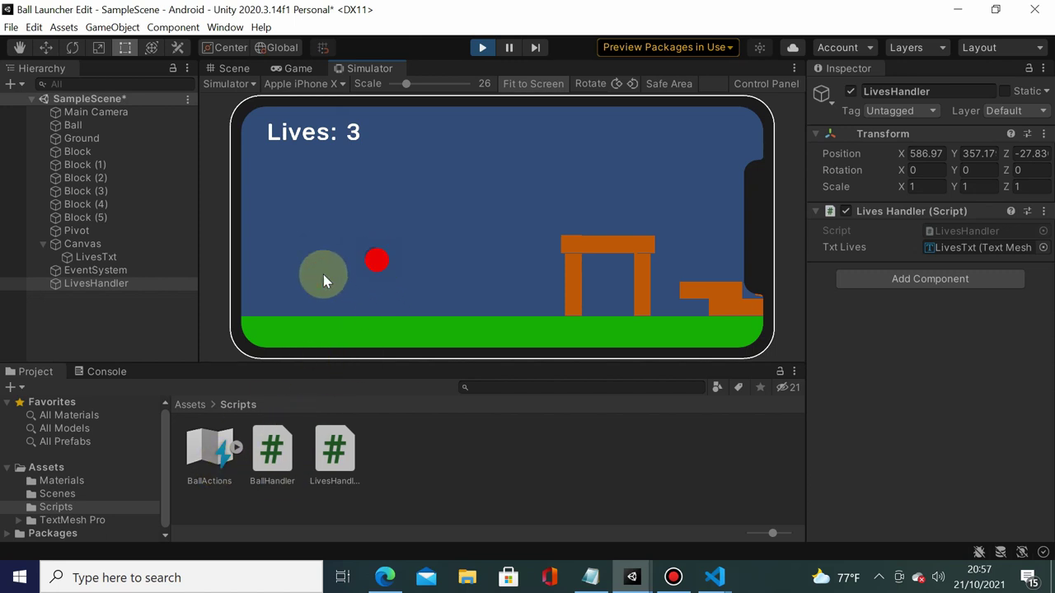
- Launch the ball once more, exit Play mode, and open BallHandler.cs from Scripts
{"action": "left_click_drag", "start_coordinate": [323, 282], "coordinate": [272, 295]}
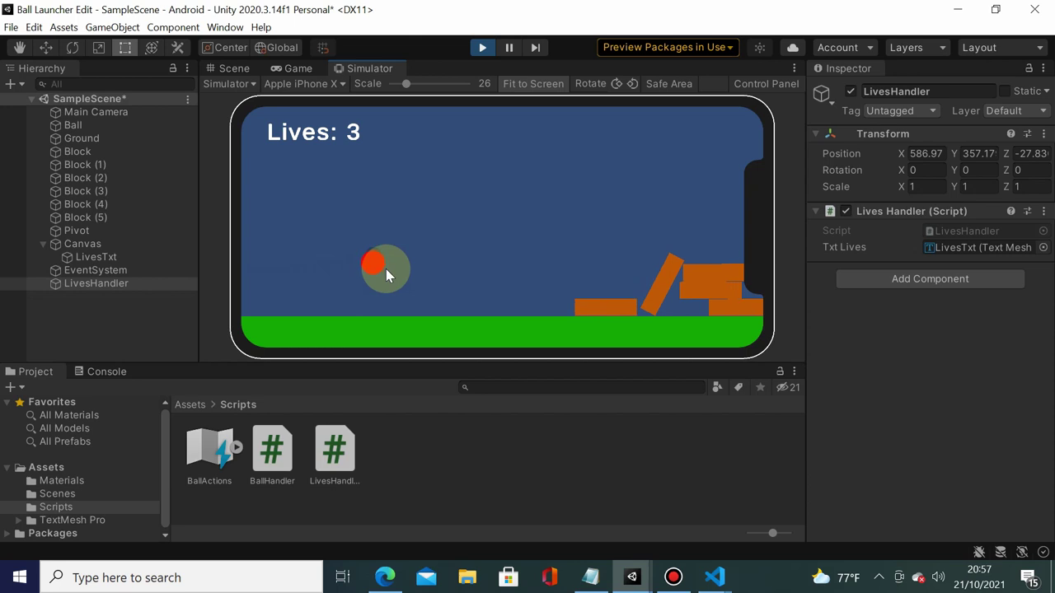
{"action": "left_click", "coordinate": [484, 47]}
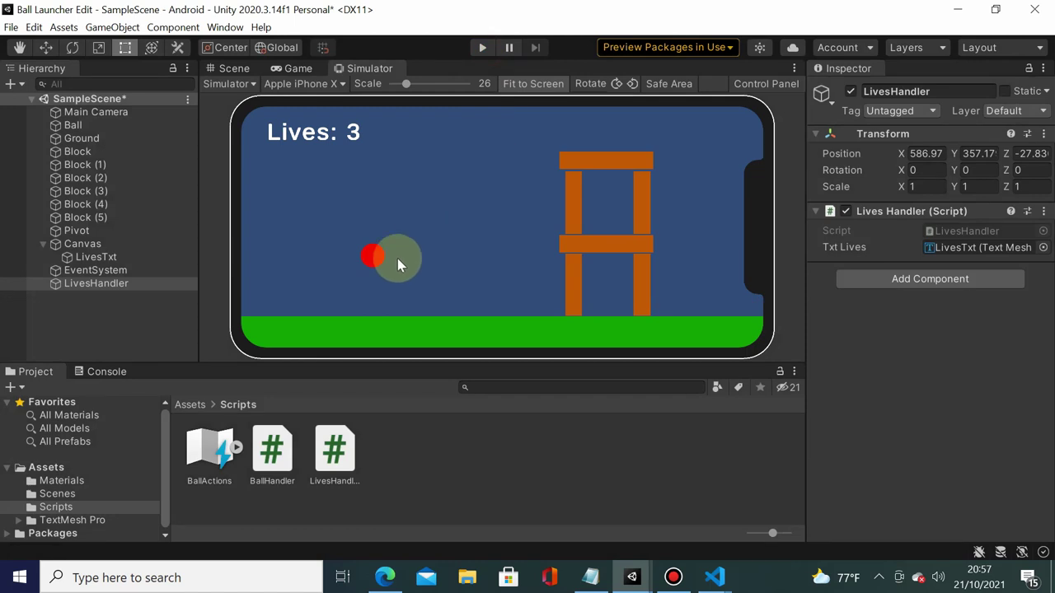
{"action": "left_click", "coordinate": [276, 452]}
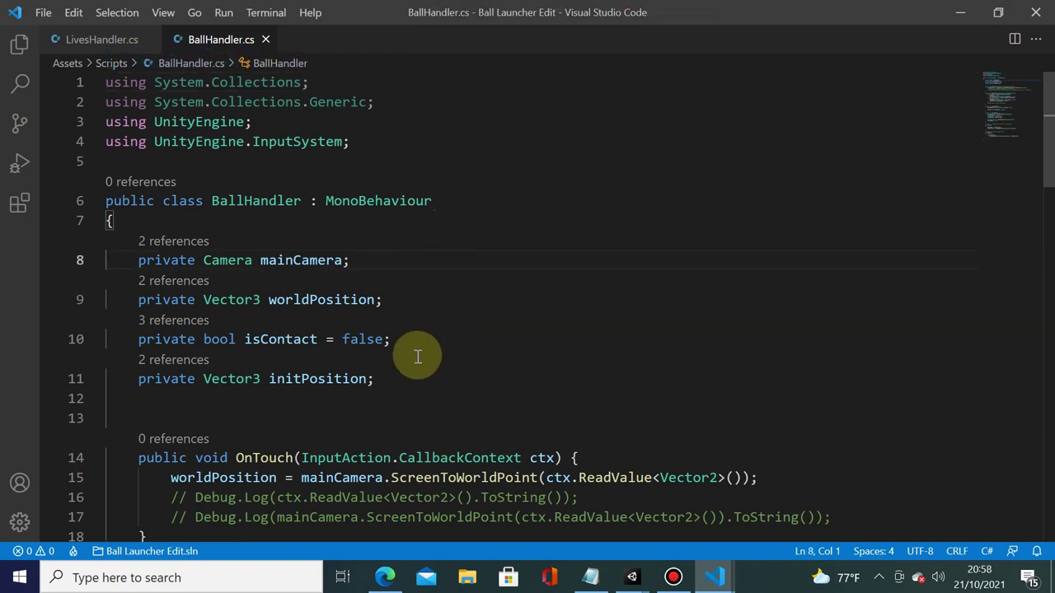
- Declare `[SerializeField] private LivesHandler livesHandler;` below the initPosition field in BallHandler
{"action": "left_click", "coordinate": [410, 381]}
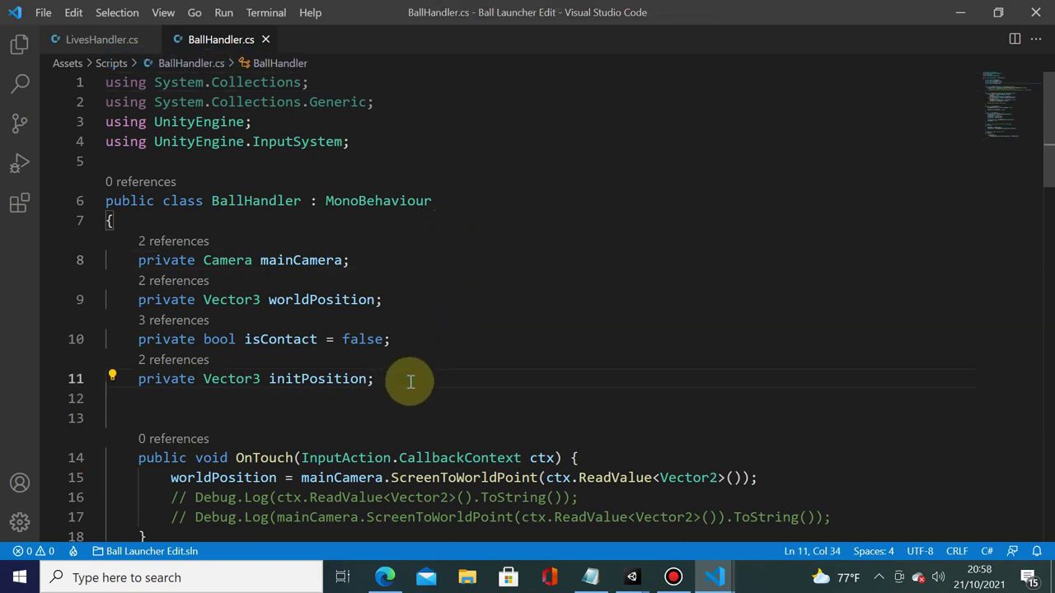
{"action": "key", "text": "Return"}
{"action": "key", "text": "Return"}
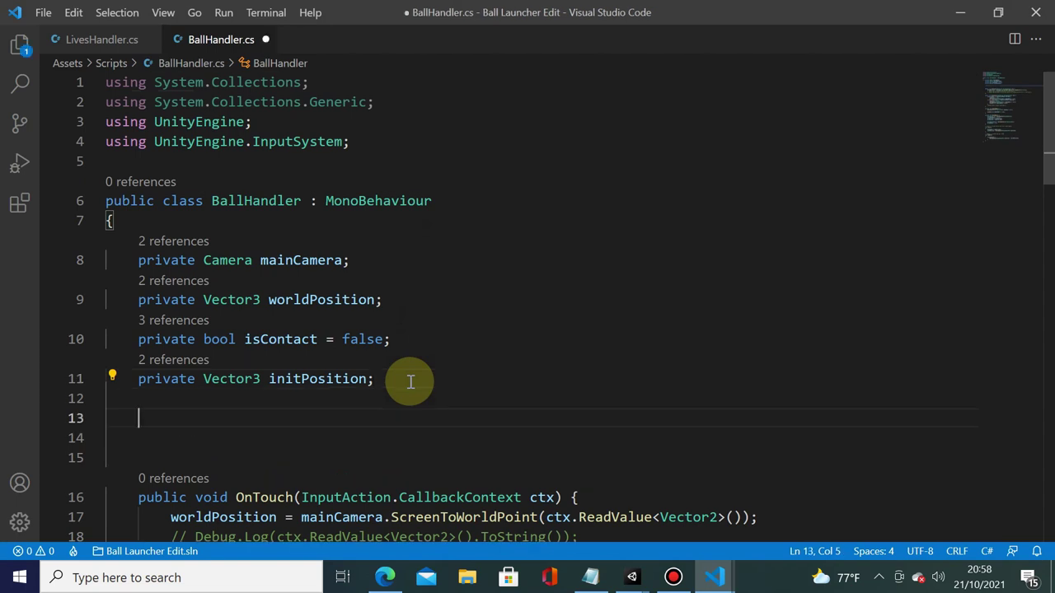
{"action": "type", "text": "[SerializeField]"}
{"action": "key", "text": "Return"}
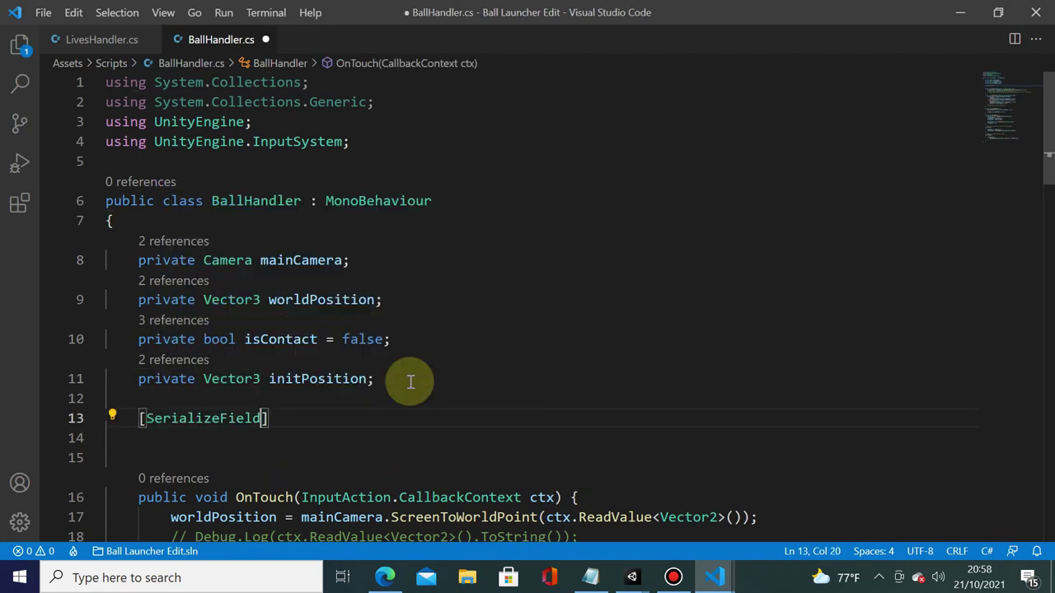
{"action": "type", "text": " private"}
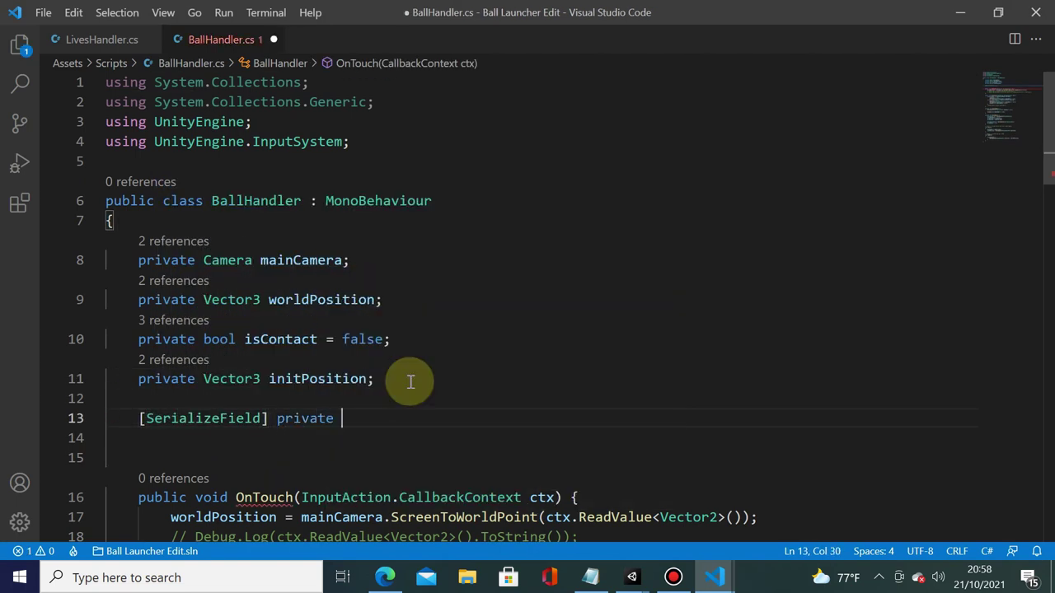
{"action": "type", "text": " Live"}
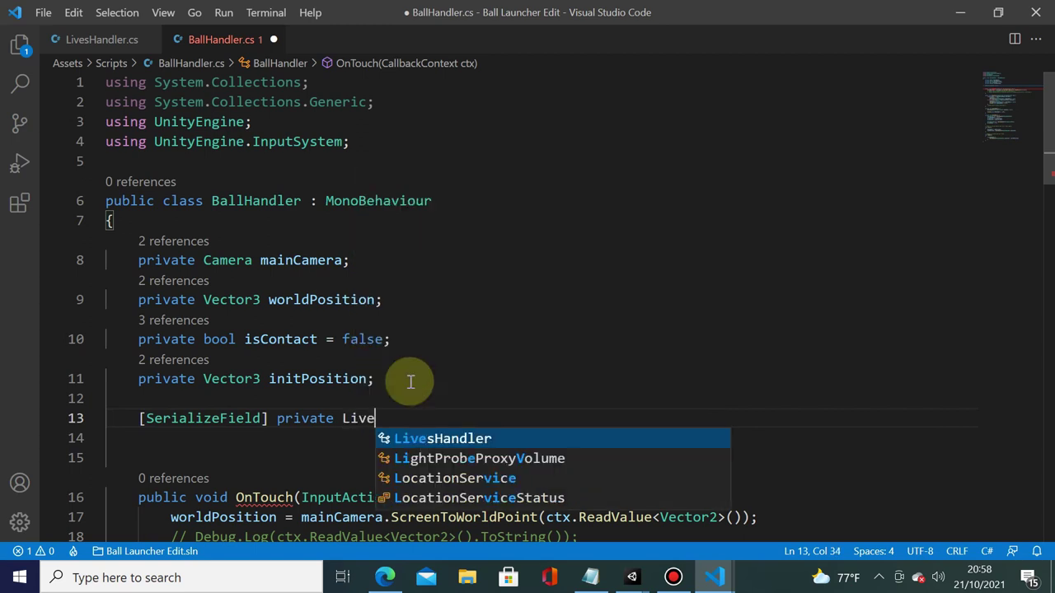
{"action": "key", "text": "Return"}
{"action": "type", "text": "lives"}
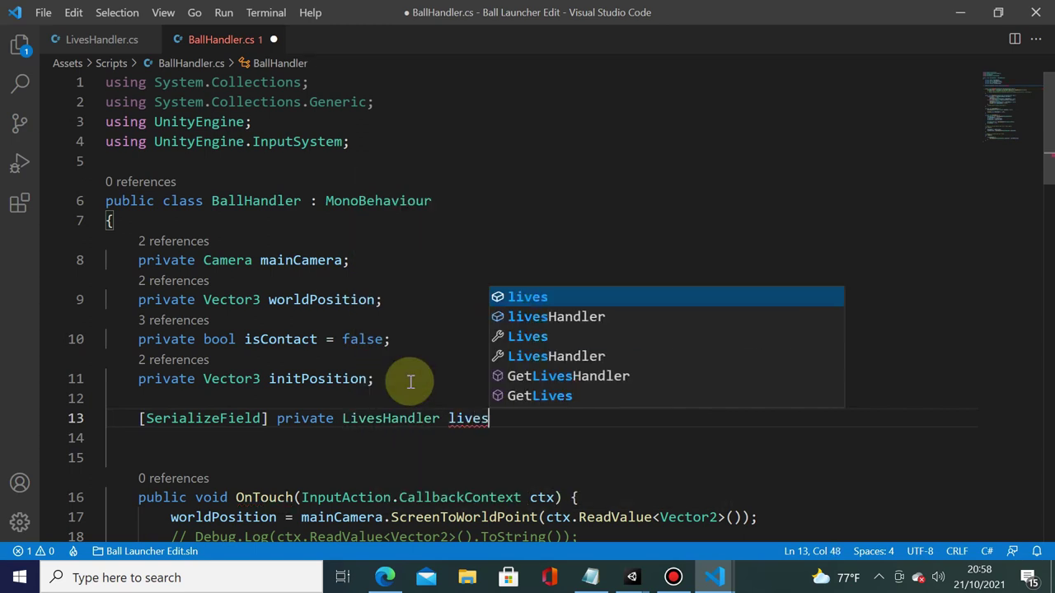
{"action": "type", "text": "H"}
{"action": "key", "text": "Return"}
{"action": "type", "text": ";"}
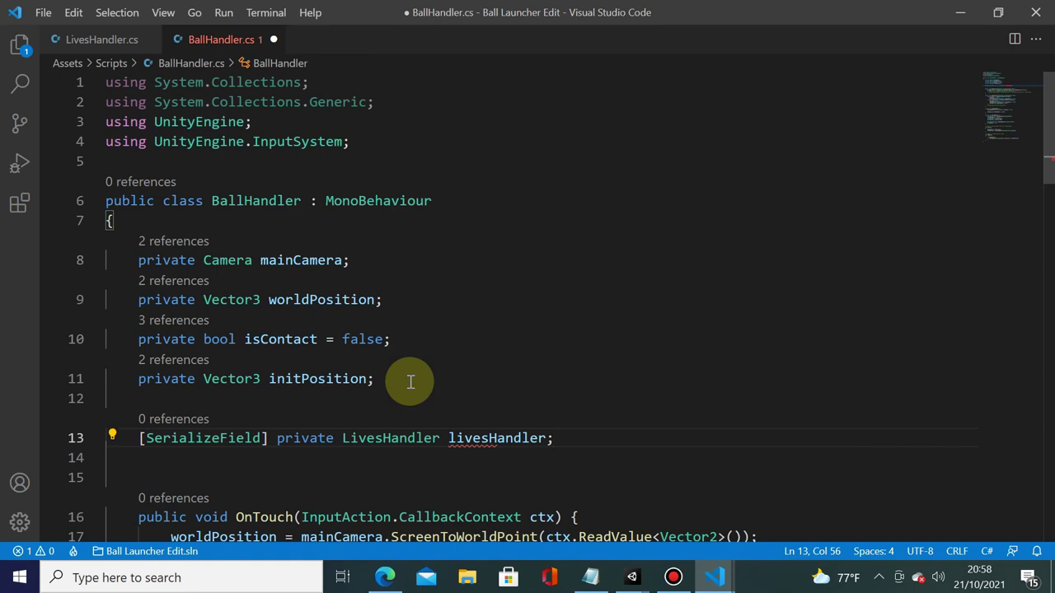
{"action": "scroll", "coordinate": [411, 382], "scroll_direction": "down", "scroll_amount": 1}
{"action": "double_click", "coordinate": [501, 376]}
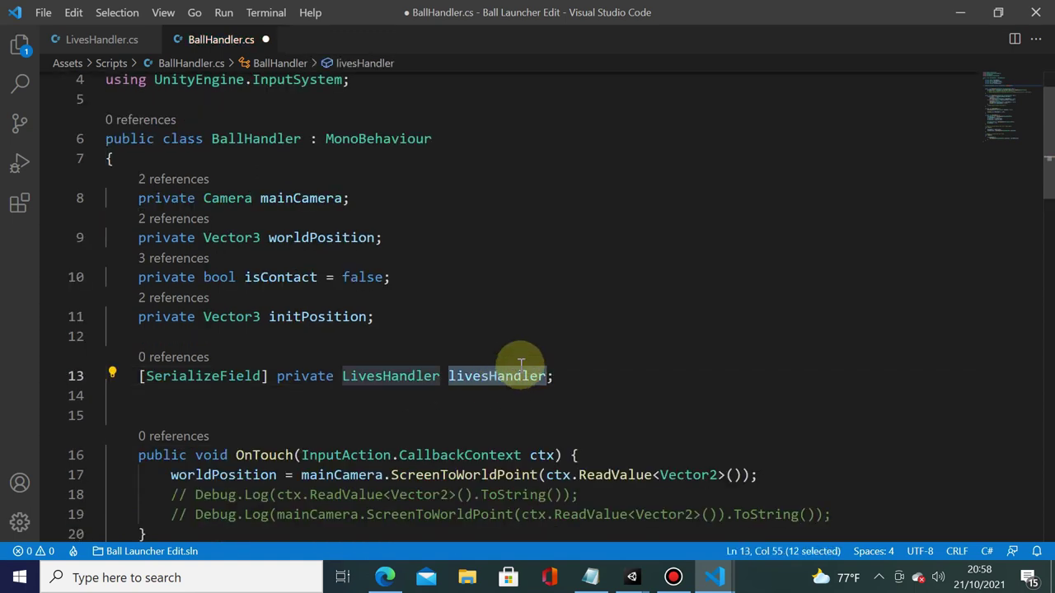
{"action": "scroll", "coordinate": [521, 362], "scroll_direction": "down", "scroll_amount": 1}
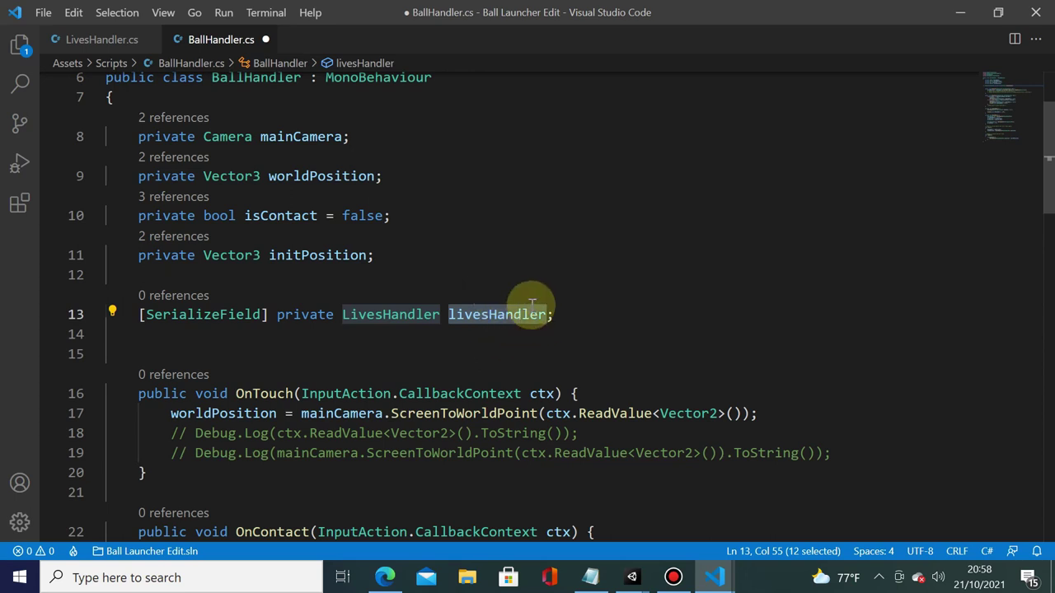
{"action": "scroll", "coordinate": [500, 330], "scroll_direction": "down", "scroll_amount": 1}
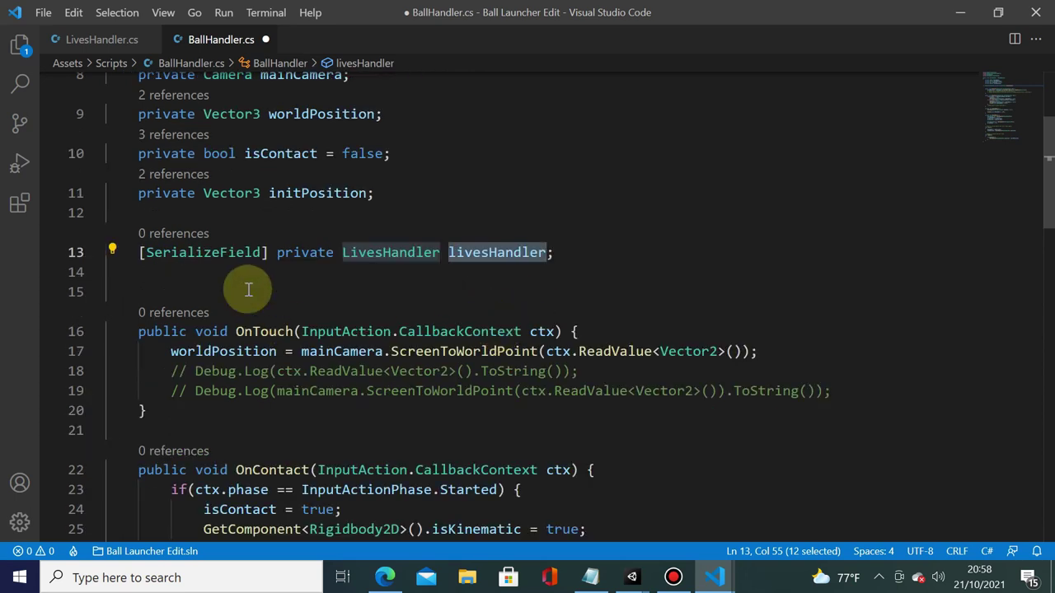
- Save BallHandler.cs with the new livesHandler field
{"action": "key", "text": "ctrl+s"}
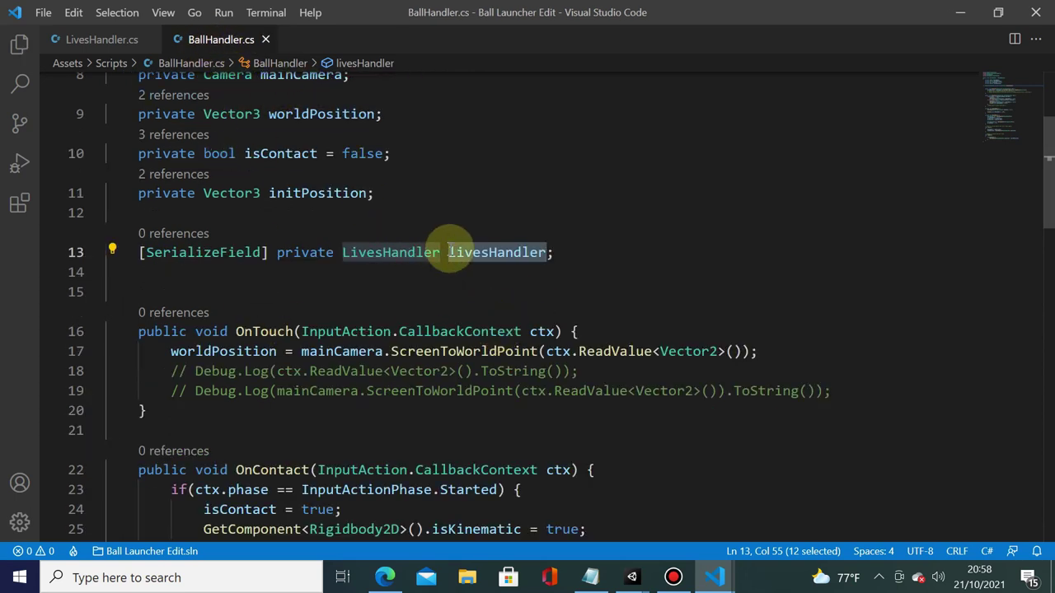
{"action": "scroll", "coordinate": [462, 243], "scroll_direction": "down", "scroll_amount": 2}
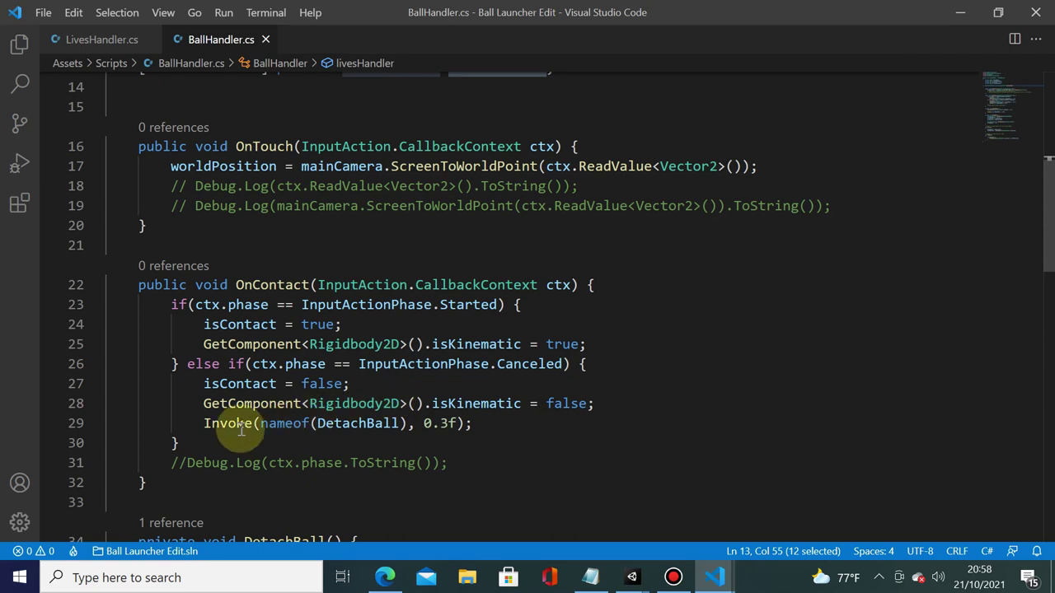
{"action": "mouse_move", "coordinate": [236, 422]}
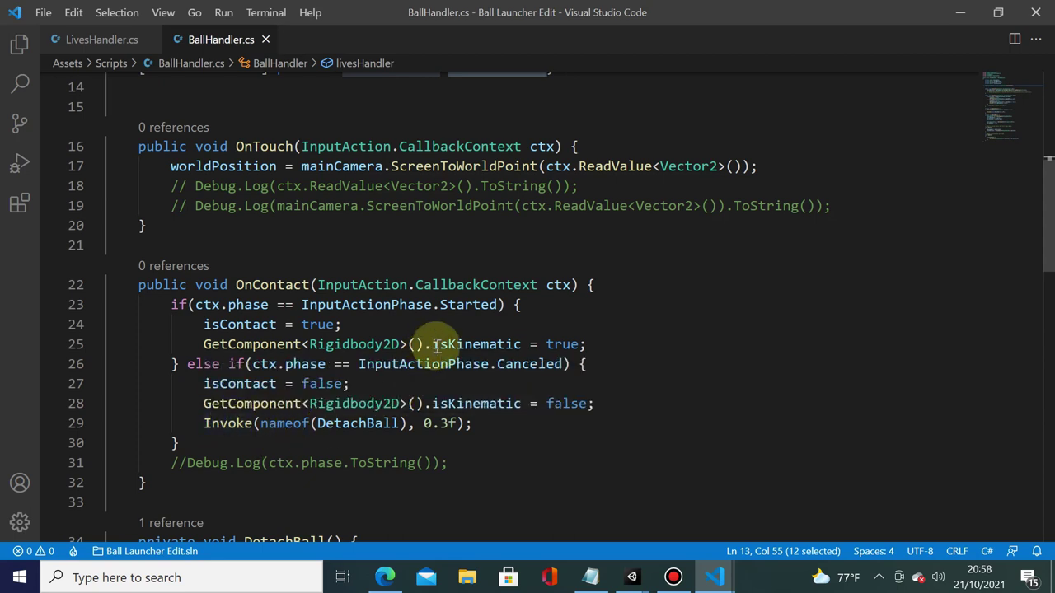
{"action": "scroll", "coordinate": [354, 341], "scroll_direction": "down", "scroll_amount": 3}
{"action": "scroll", "coordinate": [313, 362], "scroll_direction": "down", "scroll_amount": 1}
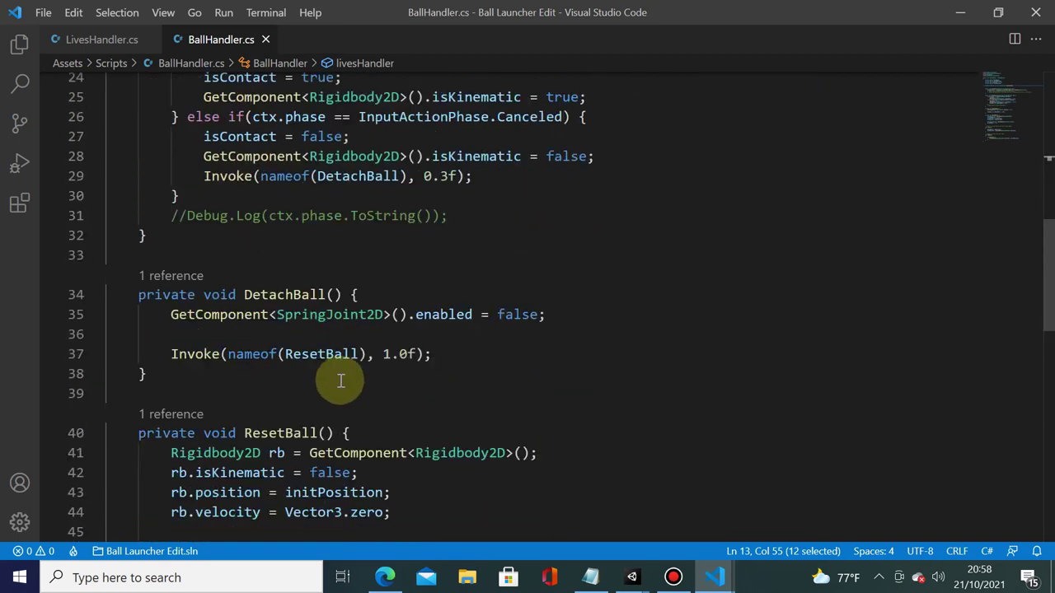
{"action": "scroll", "coordinate": [288, 329], "scroll_direction": "up", "scroll_amount": 3}
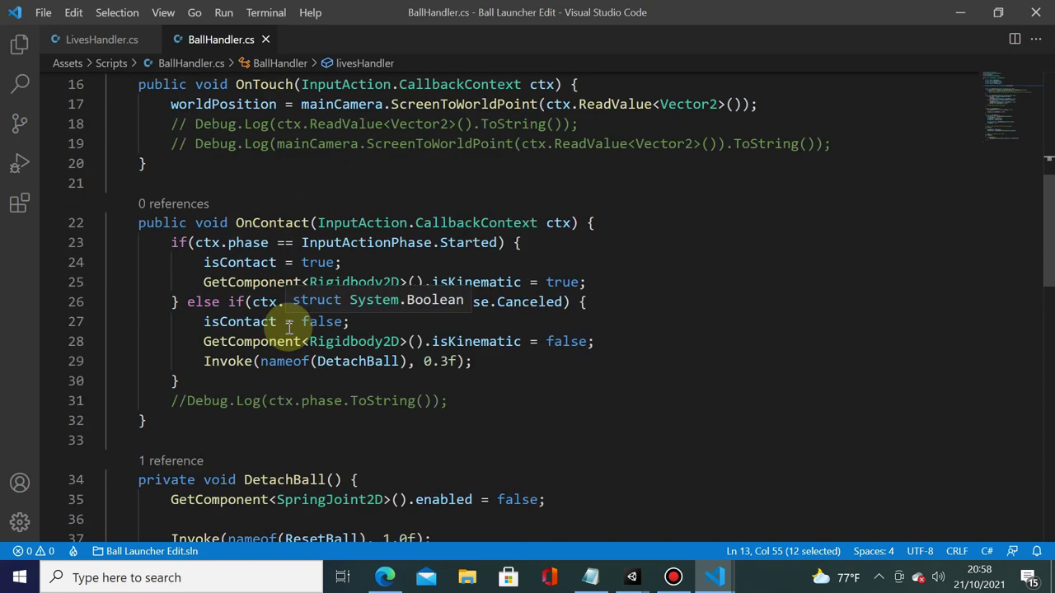
{"action": "scroll", "coordinate": [306, 284], "scroll_direction": "down", "scroll_amount": 2}
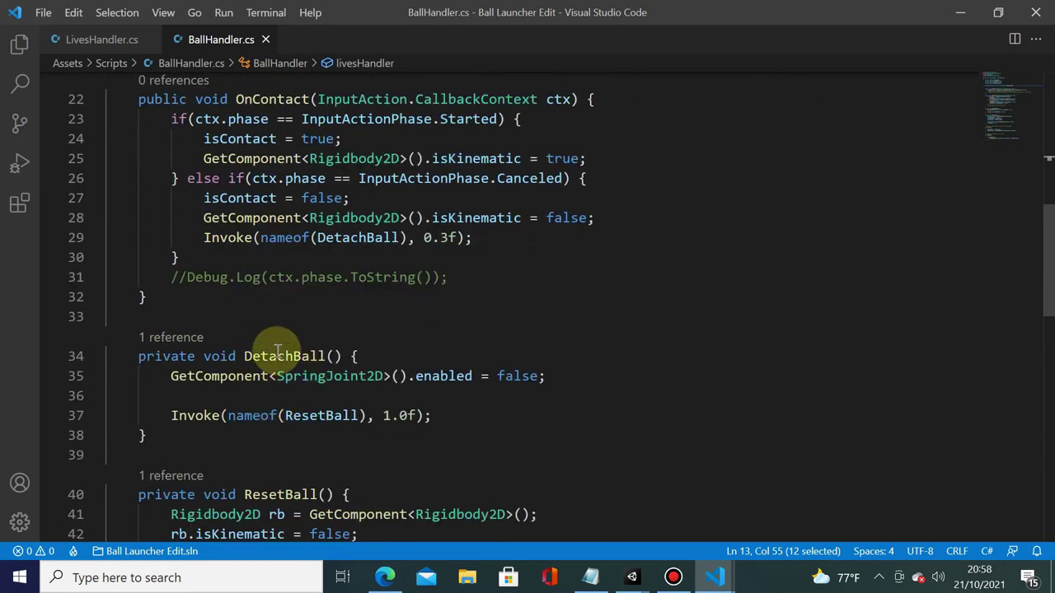
- Add `livesHandler.reduceLives();` in DetachBall right after the SpringJoint2D line
{"action": "left_click", "coordinate": [245, 394]}
{"action": "key", "text": "BackSpace"}
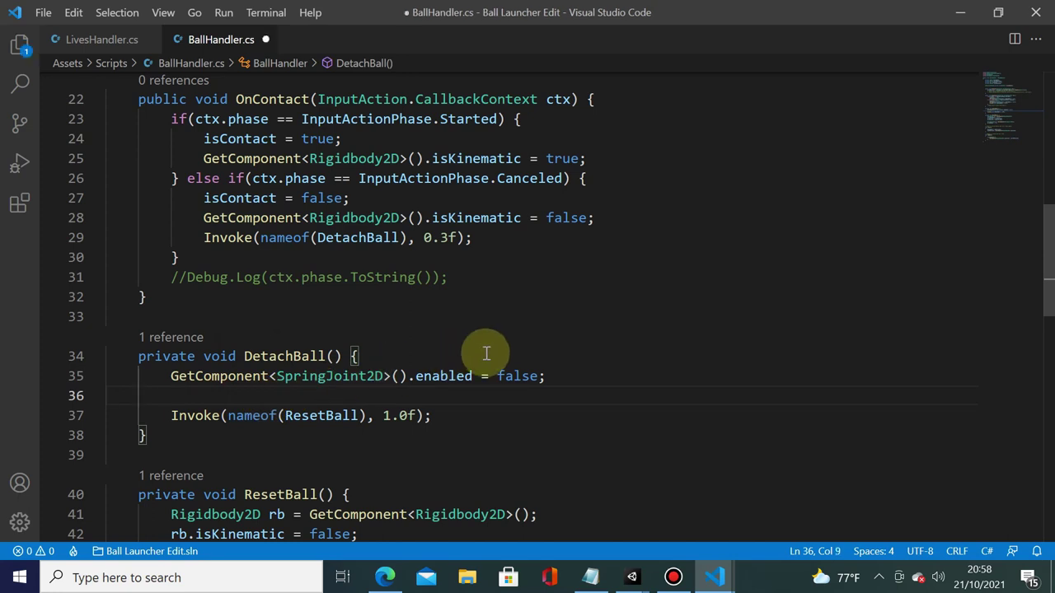
{"action": "type", "text": "live"}
{"action": "key", "text": "Tab"}
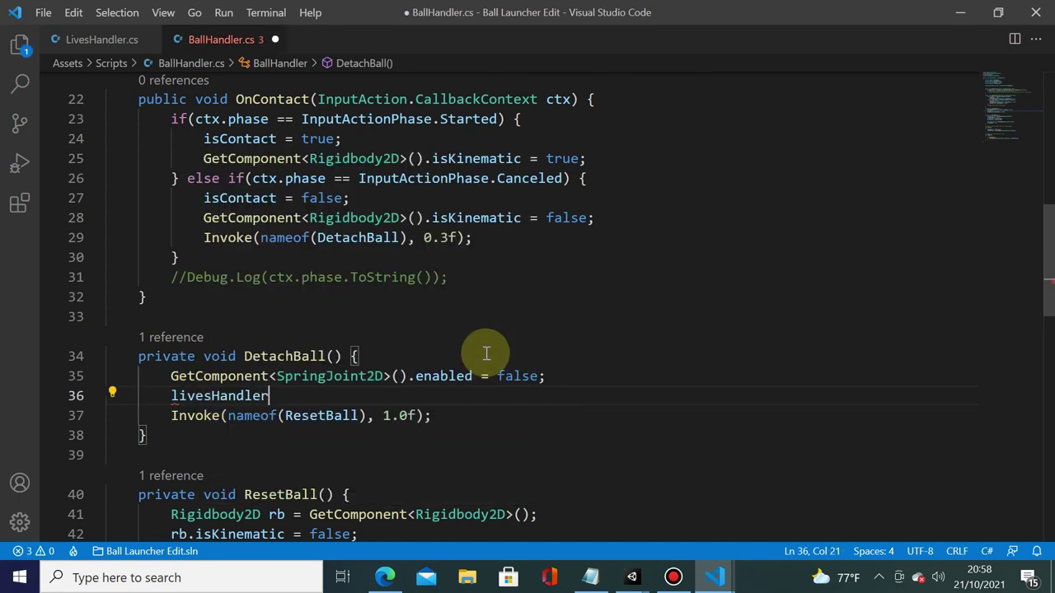
{"action": "type", "text": ".red"}
{"action": "key", "text": "Tab"}
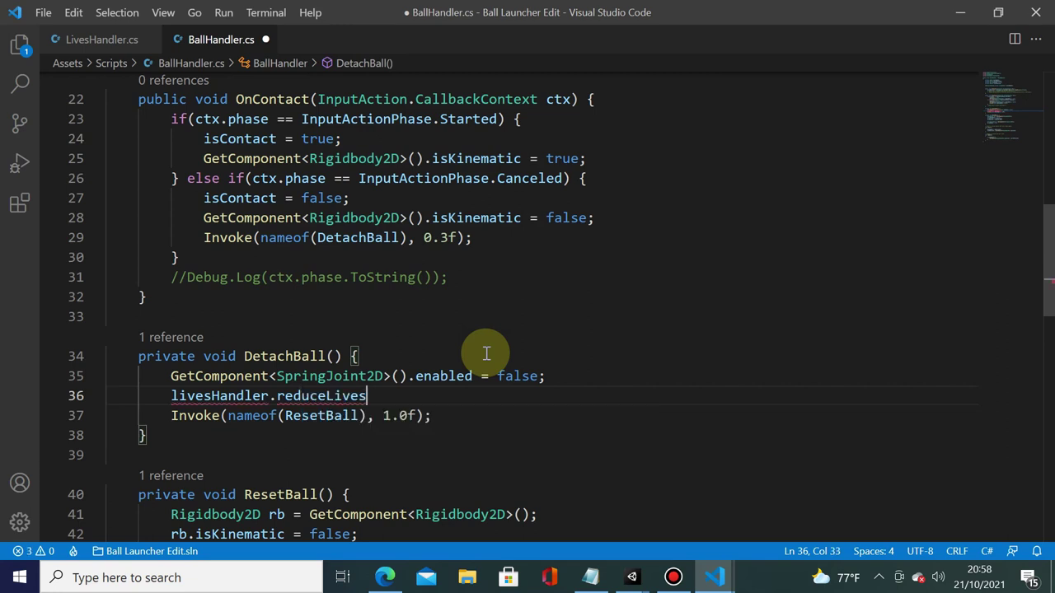
{"action": "type", "text": "();"}
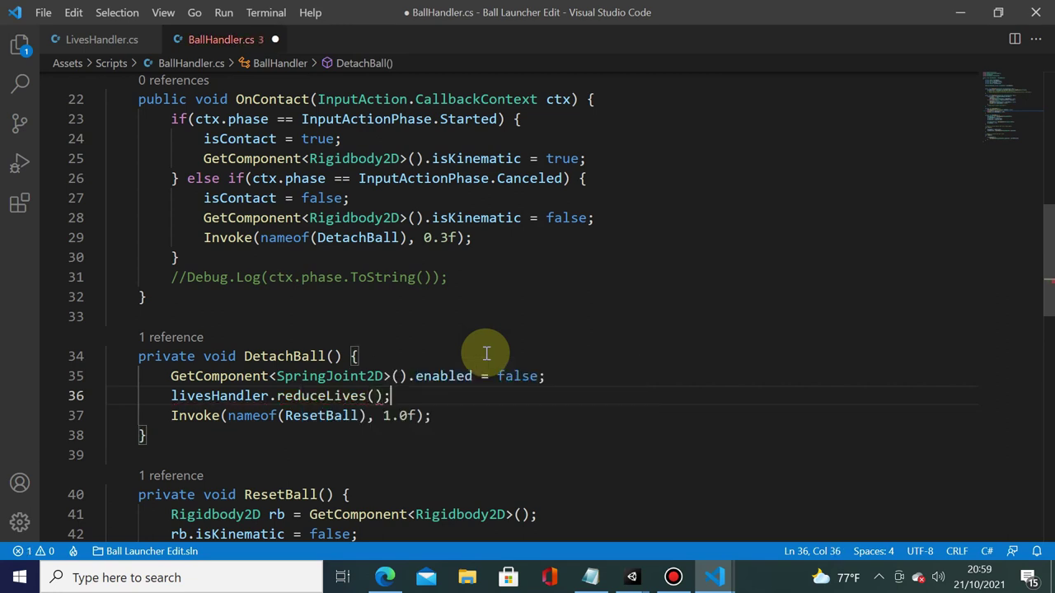
{"action": "key", "text": "Return"}
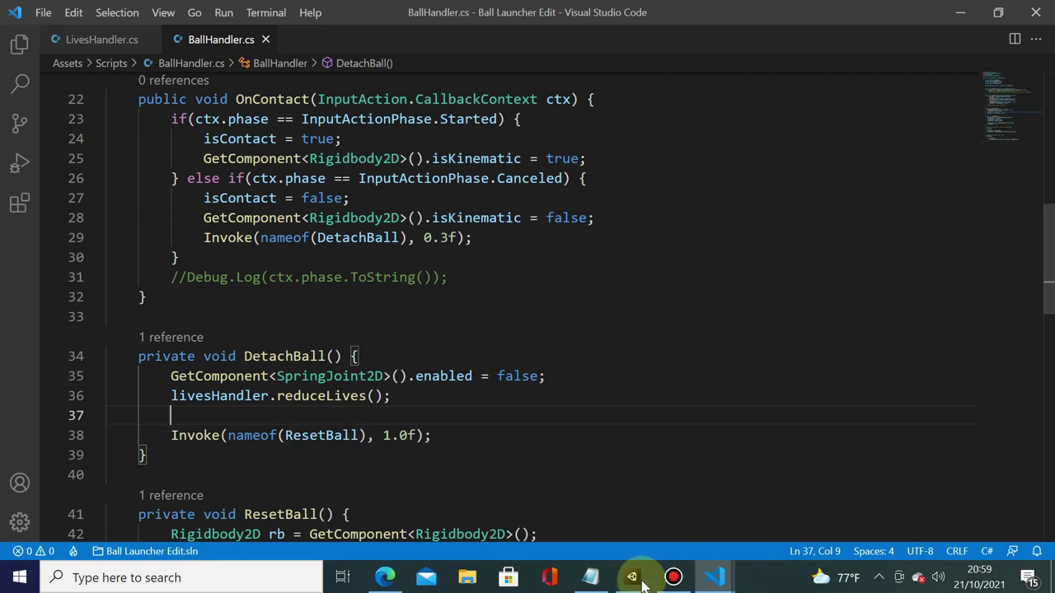
- Assign the LivesHandler object to the Ball Handler component's Lives Handler slot on Ball
{"action": "mouse_move", "coordinate": [632, 577]}
{"action": "left_click", "coordinate": [683, 504]}
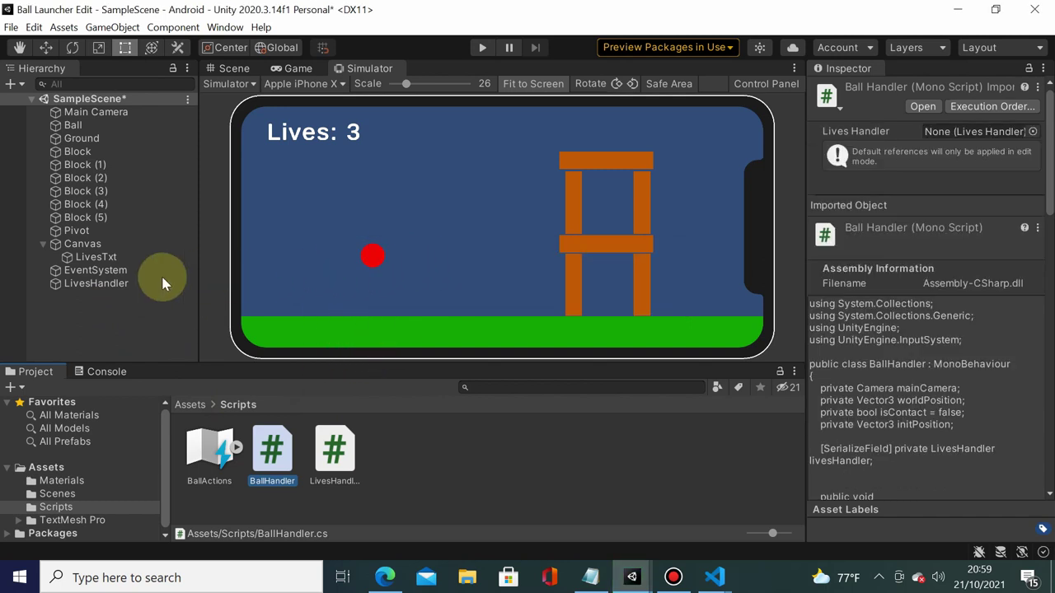
{"action": "left_click", "coordinate": [83, 125]}
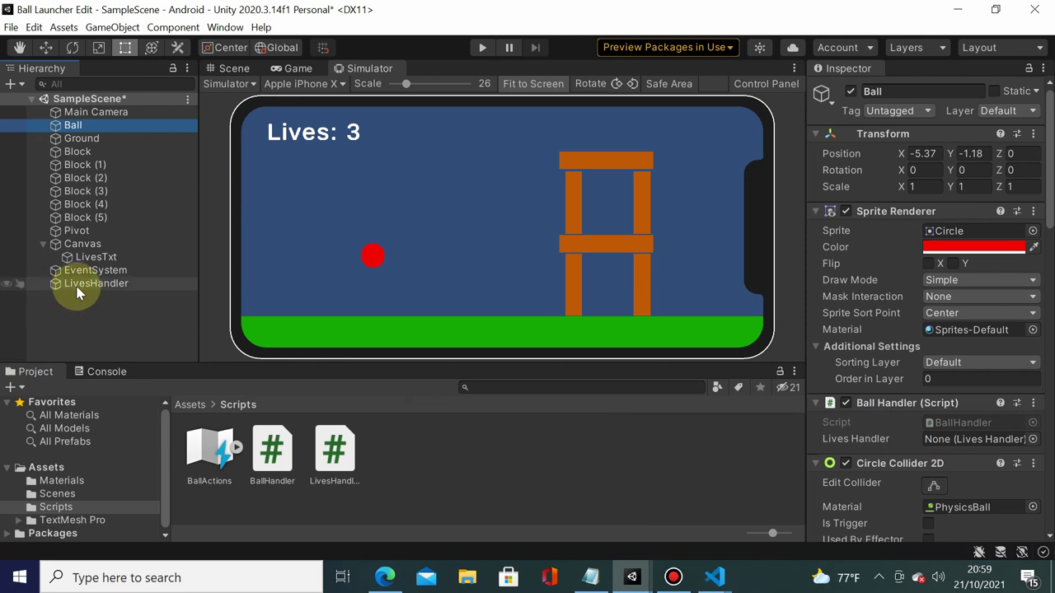
{"action": "left_click_drag", "start_coordinate": [79, 289], "coordinate": [985, 439]}
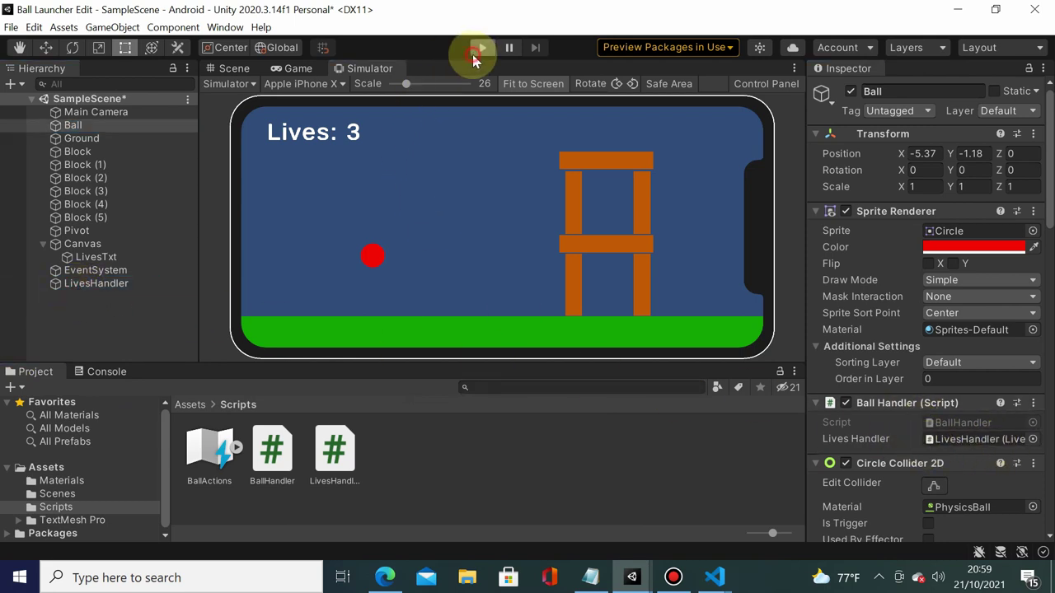
- Start play mode and launch the ball three times, draining the counter to Lives: 0
{"action": "left_click", "coordinate": [474, 60]}
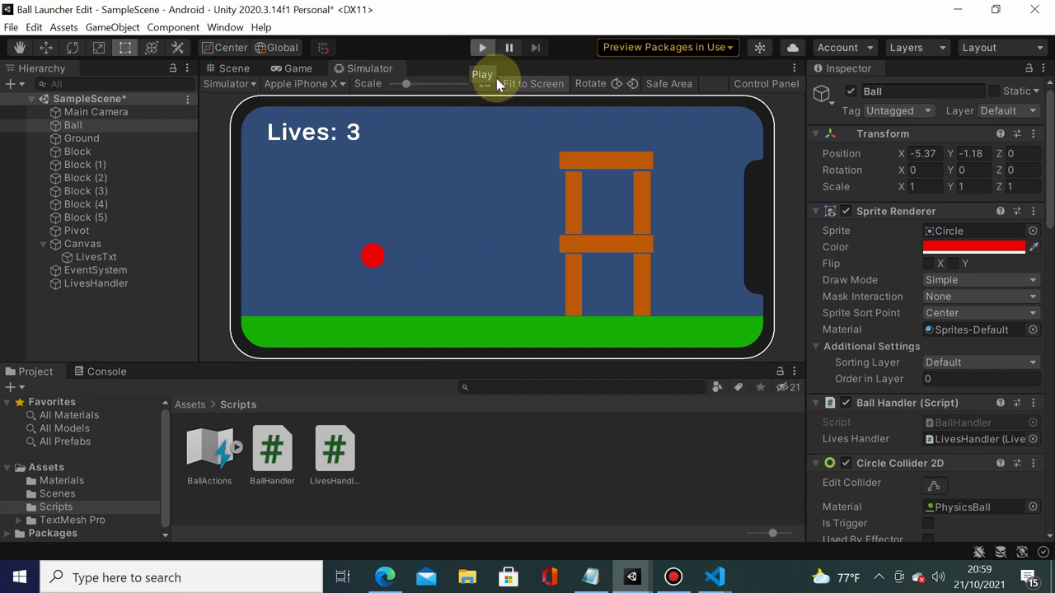
{"action": "left_click", "coordinate": [484, 56]}
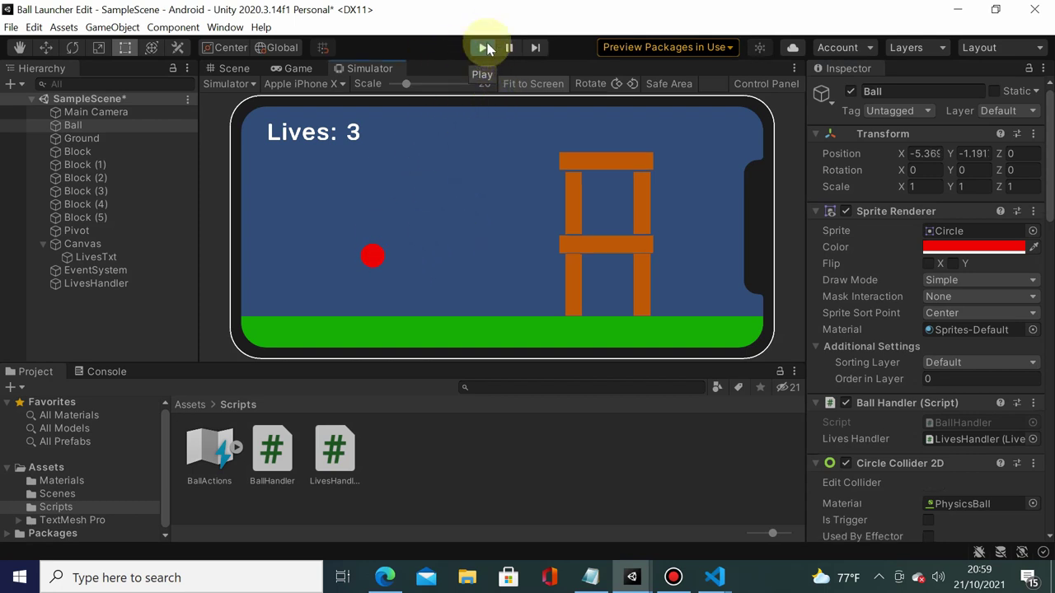
{"action": "left_click_drag", "start_coordinate": [320, 281], "coordinate": [301, 285]}
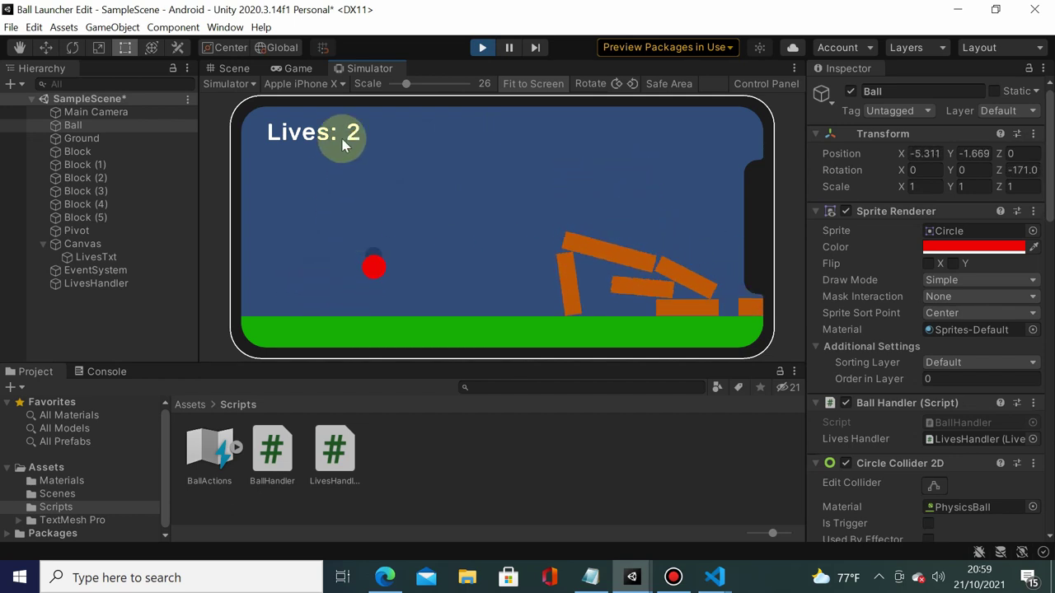
{"action": "left_click_drag", "start_coordinate": [358, 253], "coordinate": [283, 204]}
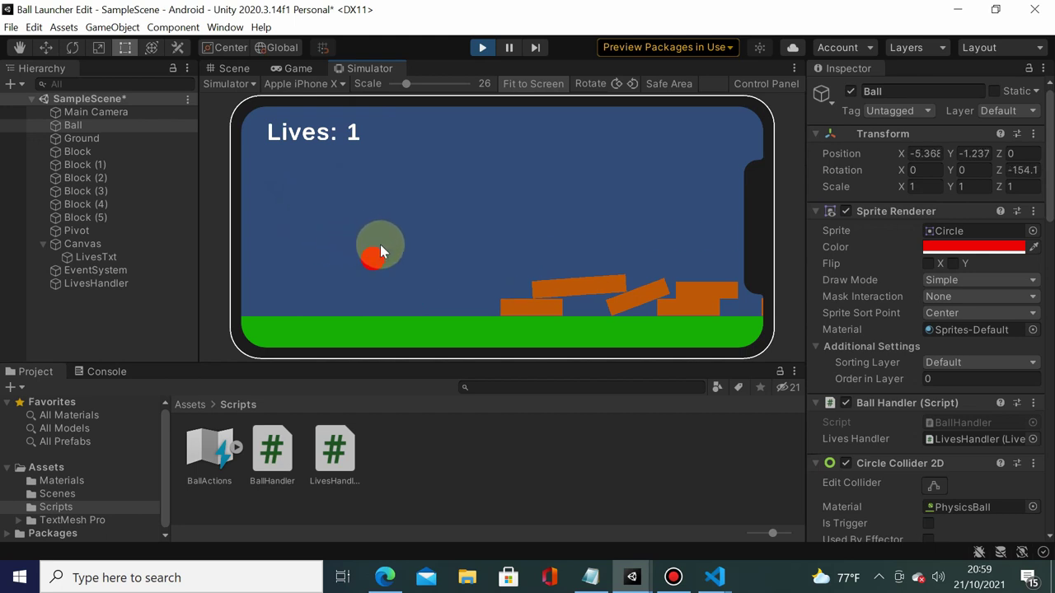
{"action": "left_click_drag", "start_coordinate": [354, 251], "coordinate": [332, 304]}
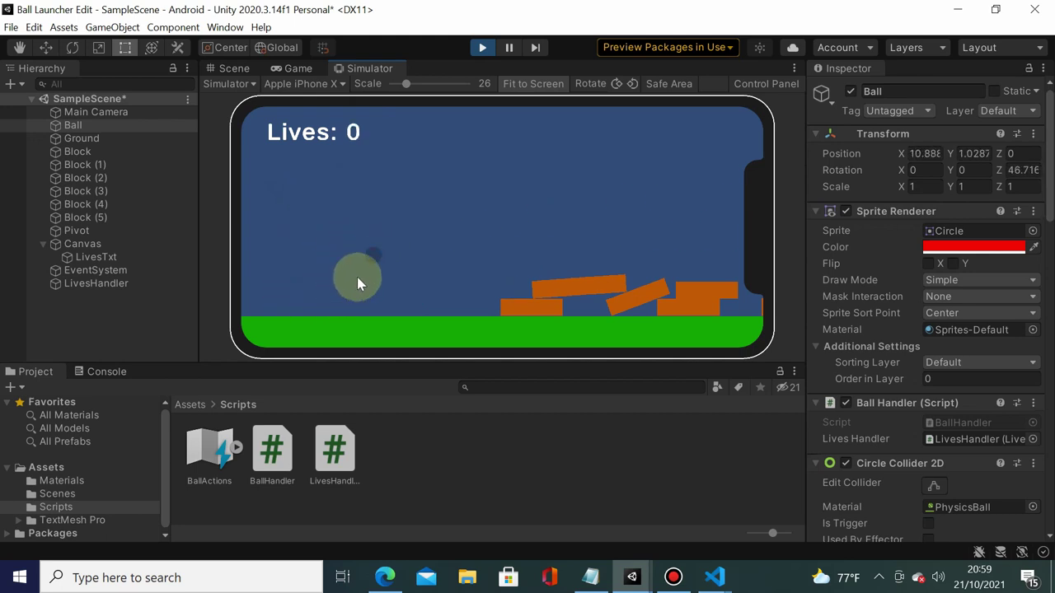
- Launch the ball again at Lives: 0 to show it still fires, then stop play
{"action": "left_click_drag", "start_coordinate": [369, 266], "coordinate": [272, 181]}
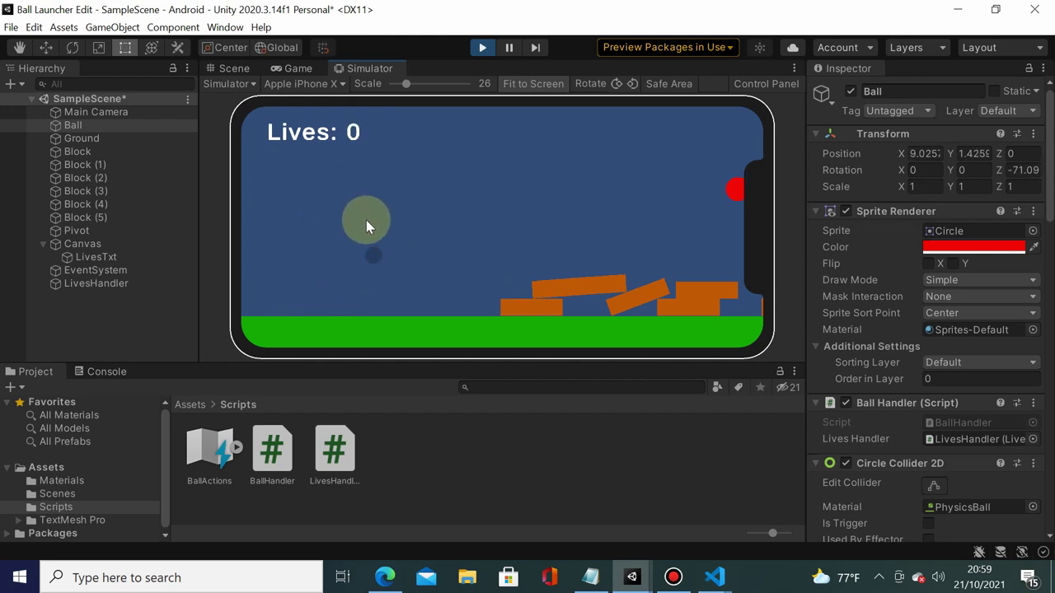
{"action": "mouse_move", "coordinate": [384, 216]}
{"action": "left_mouse_down"}
{"action": "mouse_move", "coordinate": [357, 213]}
{"action": "mouse_move", "coordinate": [388, 268]}
{"action": "left_mouse_up"}
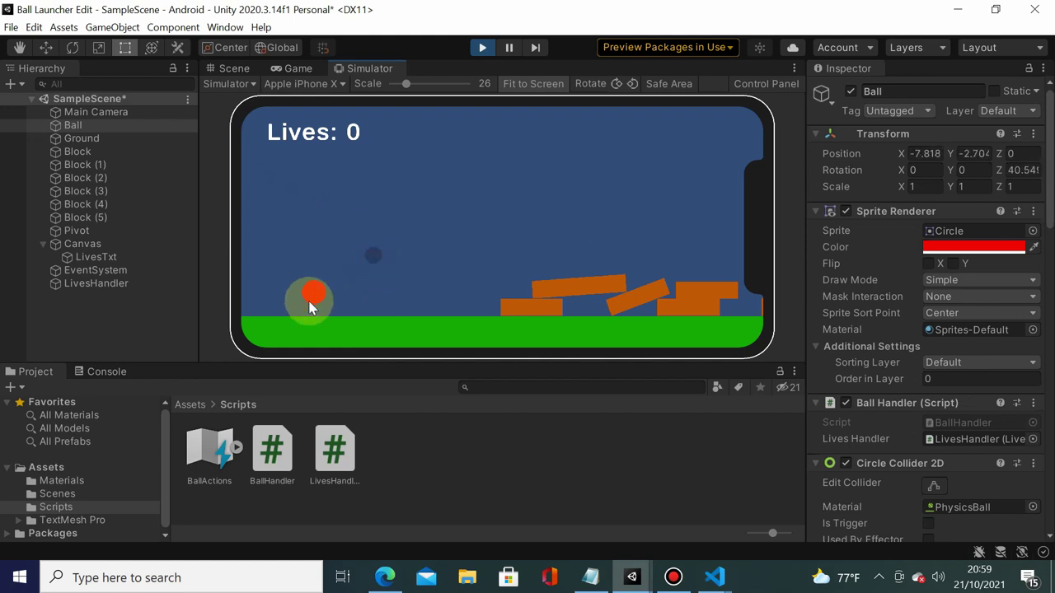
{"action": "mouse_move", "coordinate": [374, 270]}
{"action": "left_mouse_down"}
{"action": "mouse_move", "coordinate": [325, 303]}
{"action": "mouse_move", "coordinate": [356, 284]}
{"action": "mouse_move", "coordinate": [300, 248]}
{"action": "left_mouse_up"}
{"action": "left_click_drag", "start_coordinate": [367, 279], "coordinate": [371, 267]}
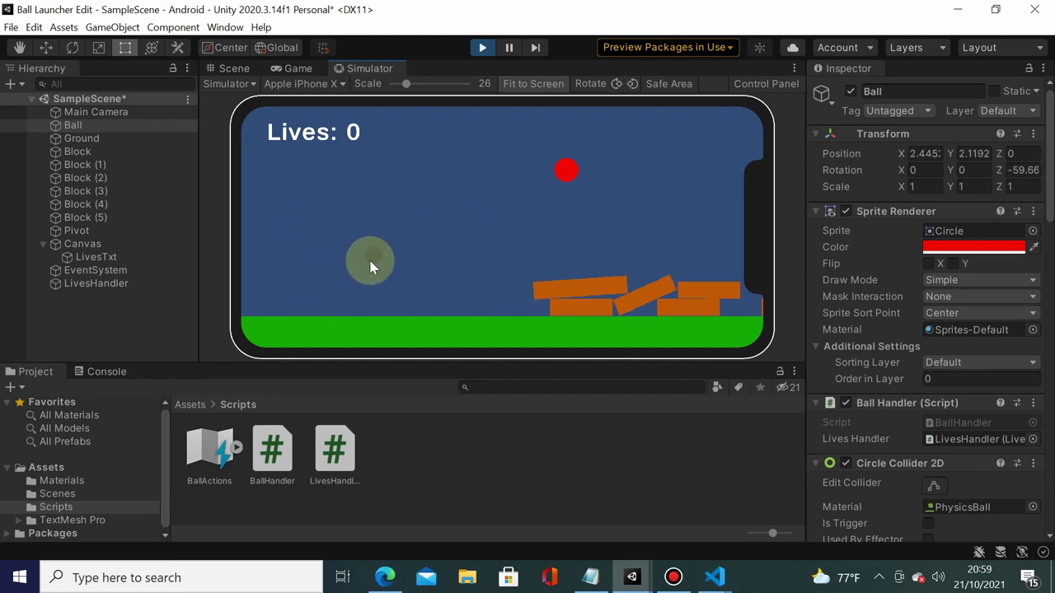
{"action": "left_click_drag", "start_coordinate": [322, 290], "coordinate": [325, 284]}
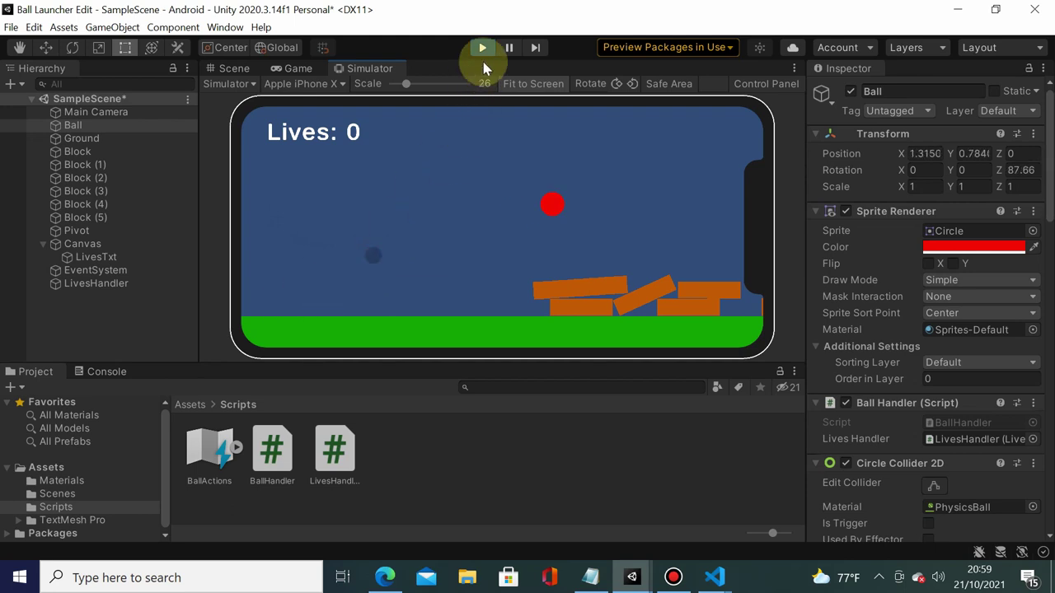
{"action": "left_click", "coordinate": [484, 50]}
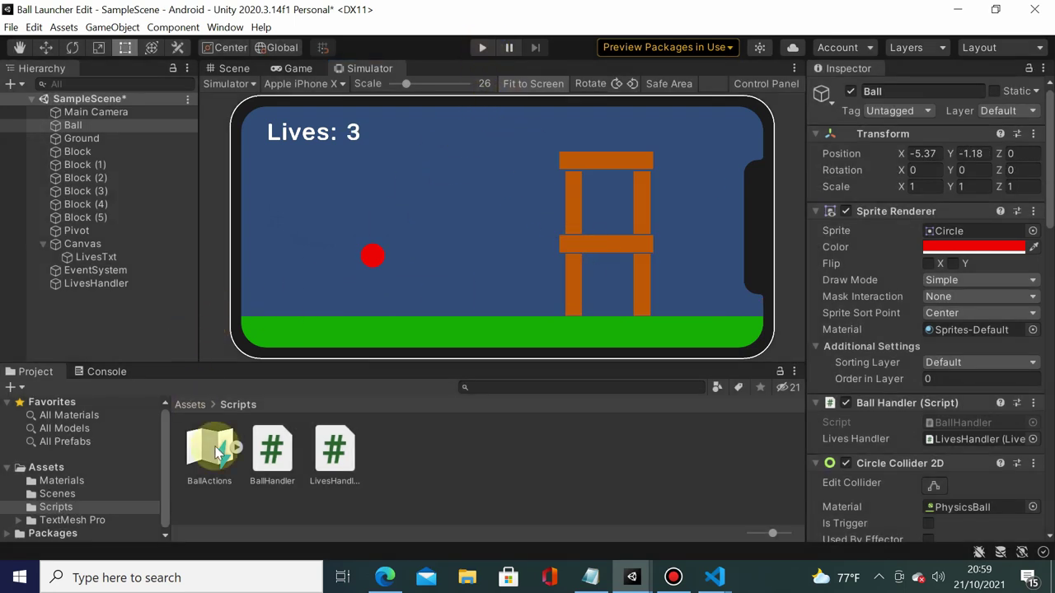
- Open BallHandler.cs and locate the OnContact method
{"action": "double_click", "coordinate": [273, 451]}
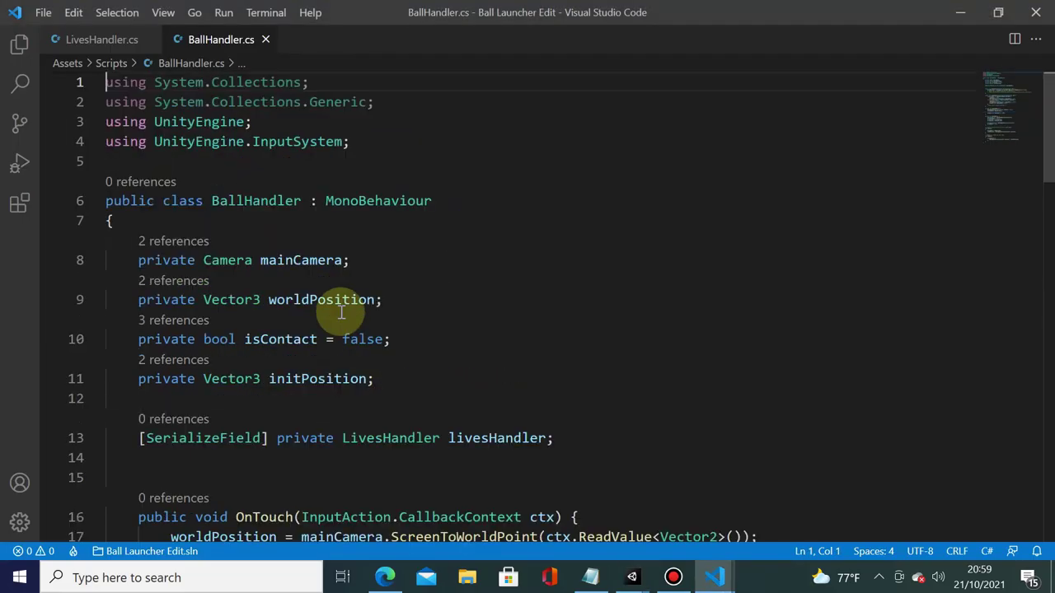
{"action": "scroll", "coordinate": [366, 229], "scroll_direction": "down", "scroll_amount": 3}
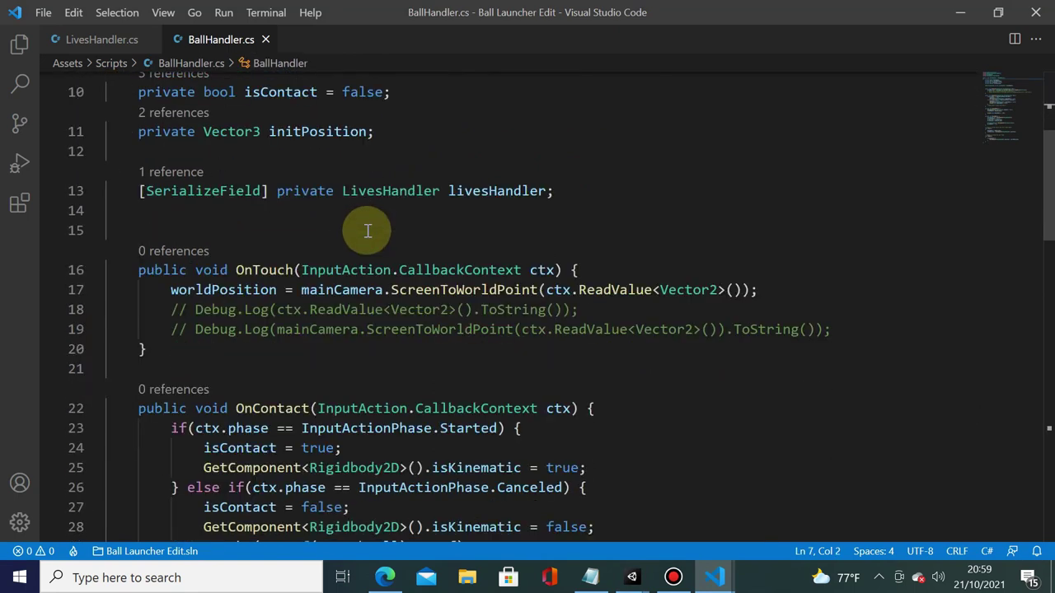
{"action": "scroll", "coordinate": [368, 231], "scroll_direction": "down", "scroll_amount": 1}
{"action": "scroll", "coordinate": [367, 278], "scroll_direction": "down", "scroll_amount": 1}
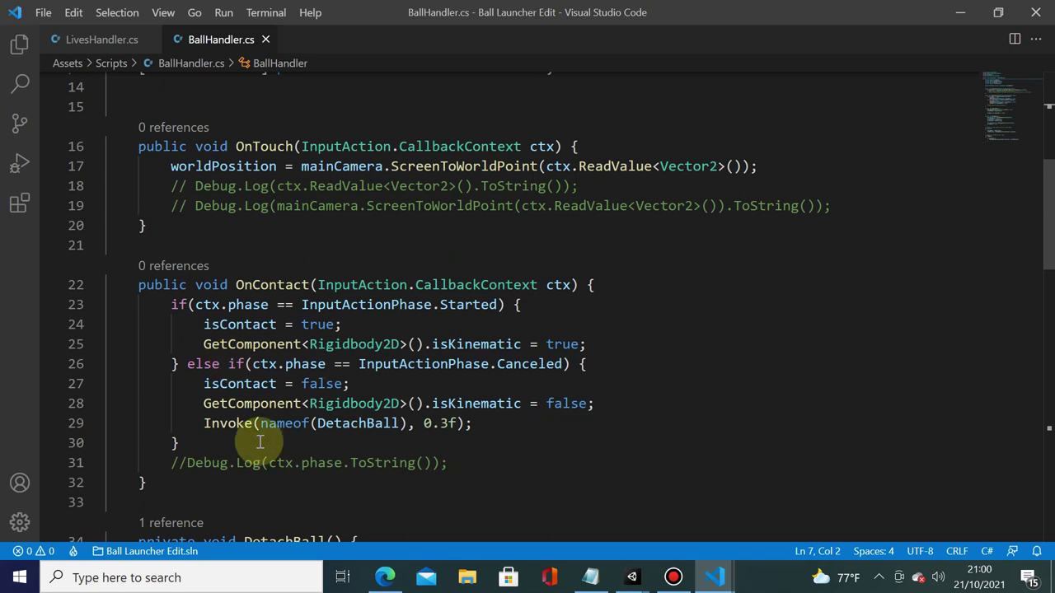
{"action": "scroll", "coordinate": [494, 350], "scroll_direction": "down", "scroll_amount": 2}
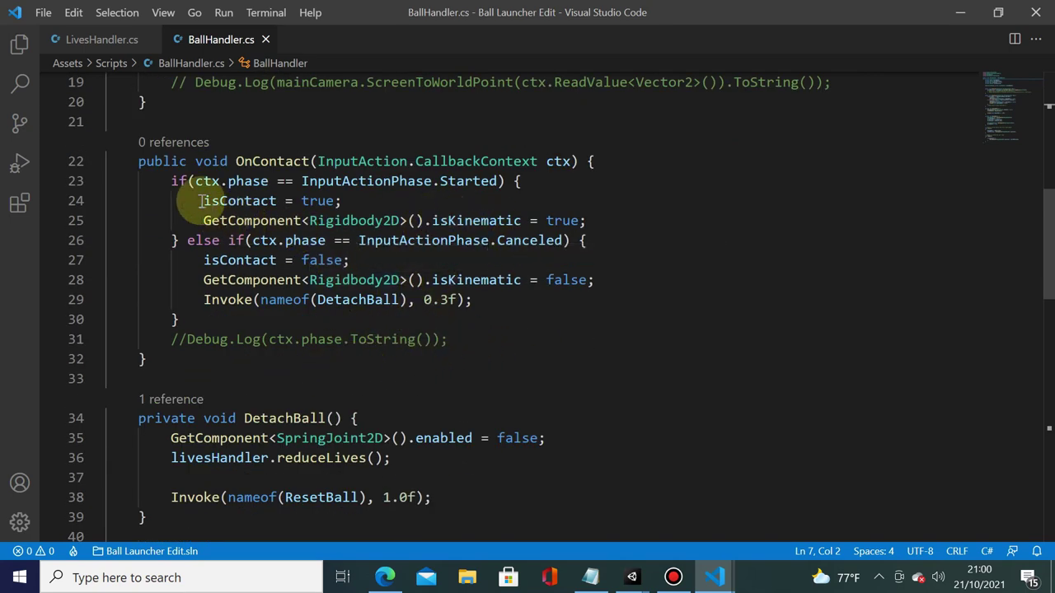
{"action": "left_click_drag", "start_coordinate": [137, 162], "coordinate": [181, 355]}
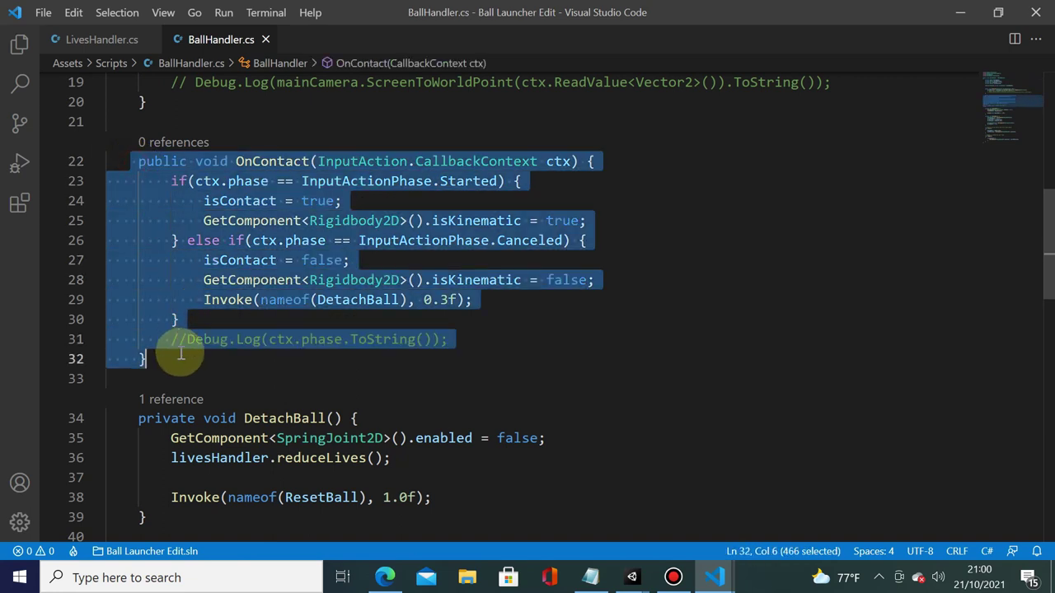
{"action": "scroll", "coordinate": [272, 334], "scroll_direction": "up", "scroll_amount": 3}
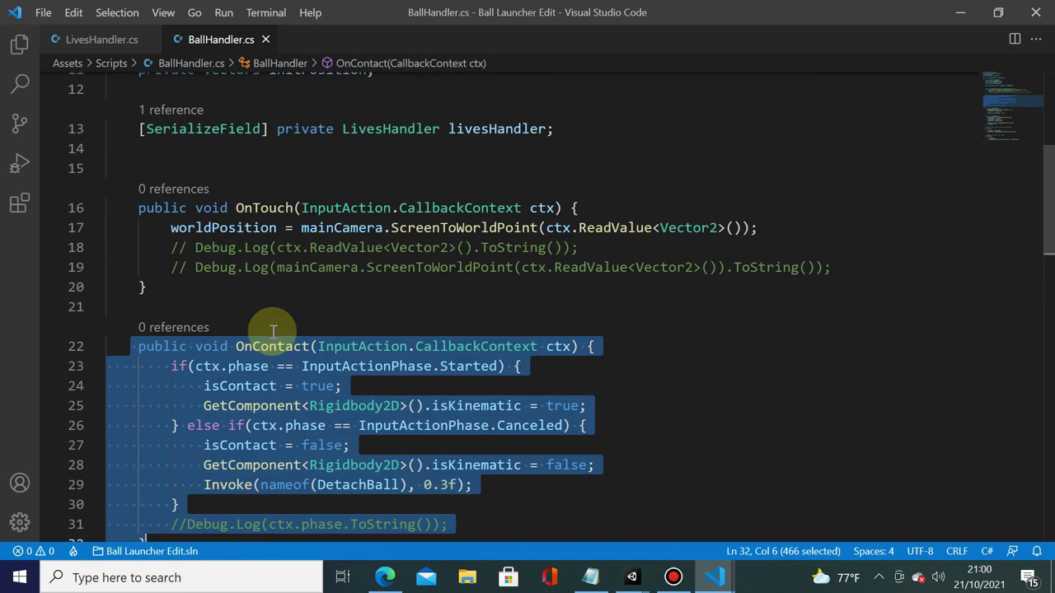
{"action": "scroll", "coordinate": [275, 330], "scroll_direction": "down", "scroll_amount": 2}
- Insert `if(livesHandler.getLives() == 0) { return; }` as OnContact's first line and save
{"action": "left_click", "coordinate": [504, 416]}
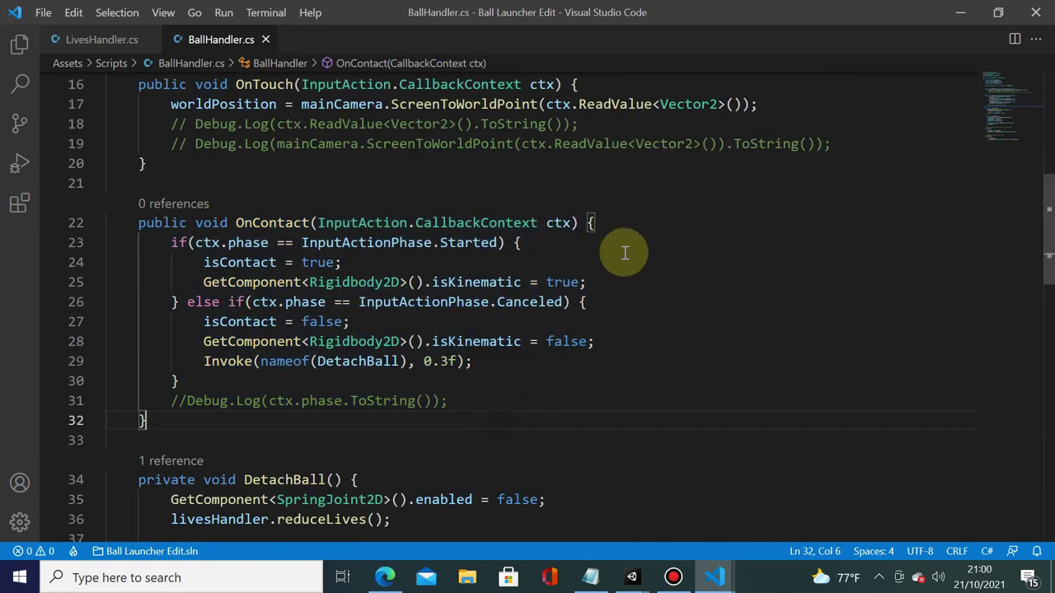
{"action": "left_click", "coordinate": [627, 224]}
{"action": "key", "text": "Return"}
{"action": "key", "text": "Return"}
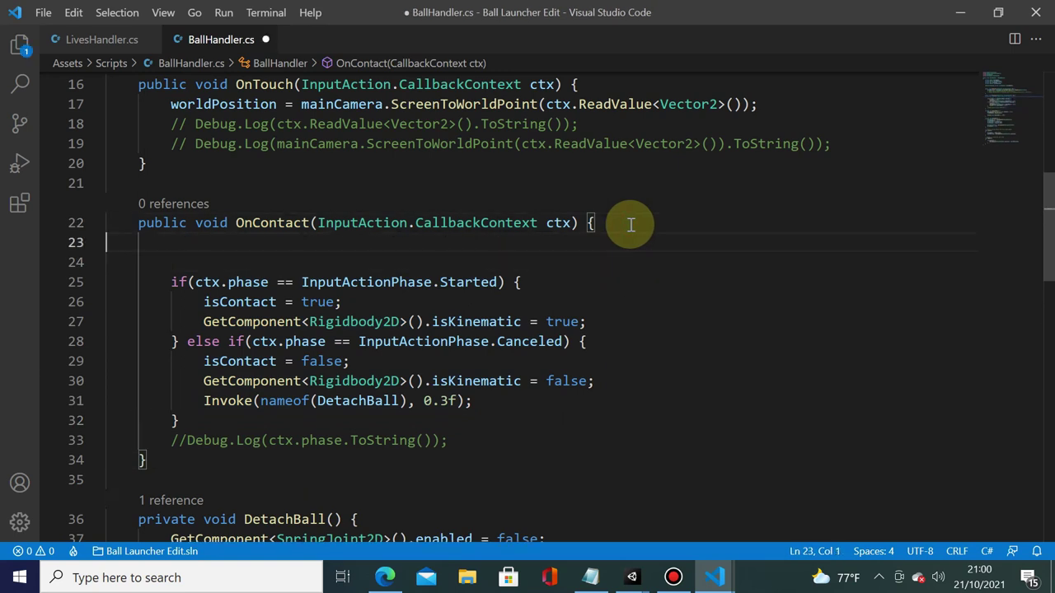
{"action": "key", "text": "Delete"}
{"action": "key", "text": "Tab"}
{"action": "type", "text": "if"}
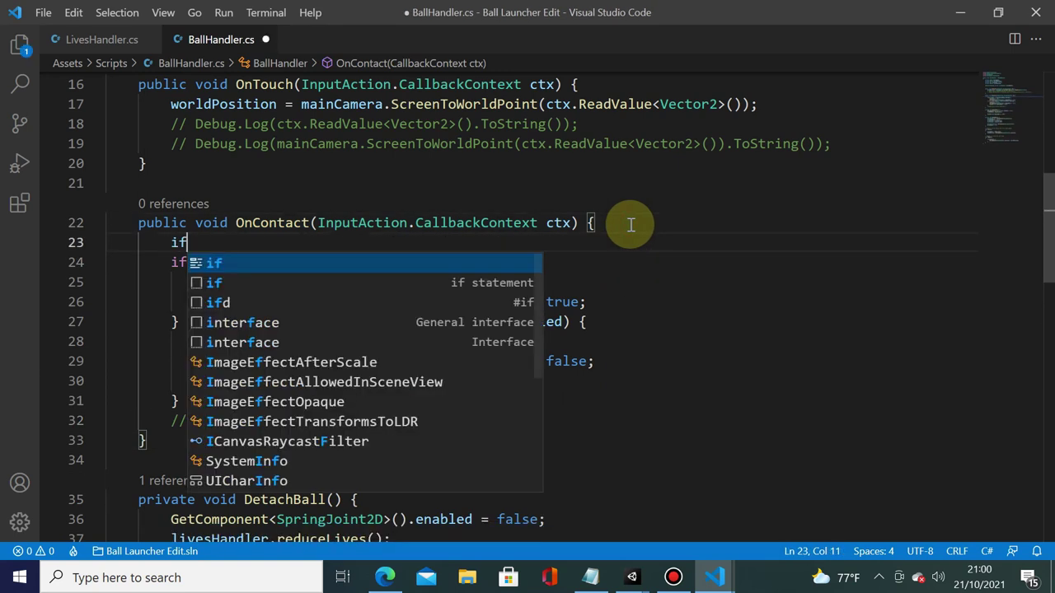
{"action": "type", "text": "(live"}
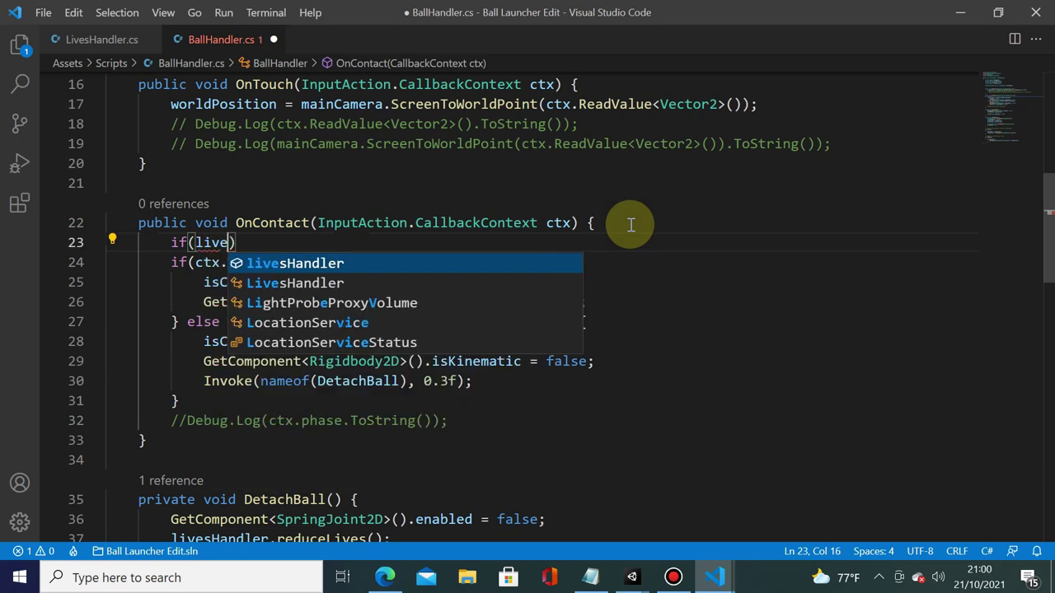
{"action": "type", "text": "sHandler.get"}
{"action": "key", "text": "Tab"}
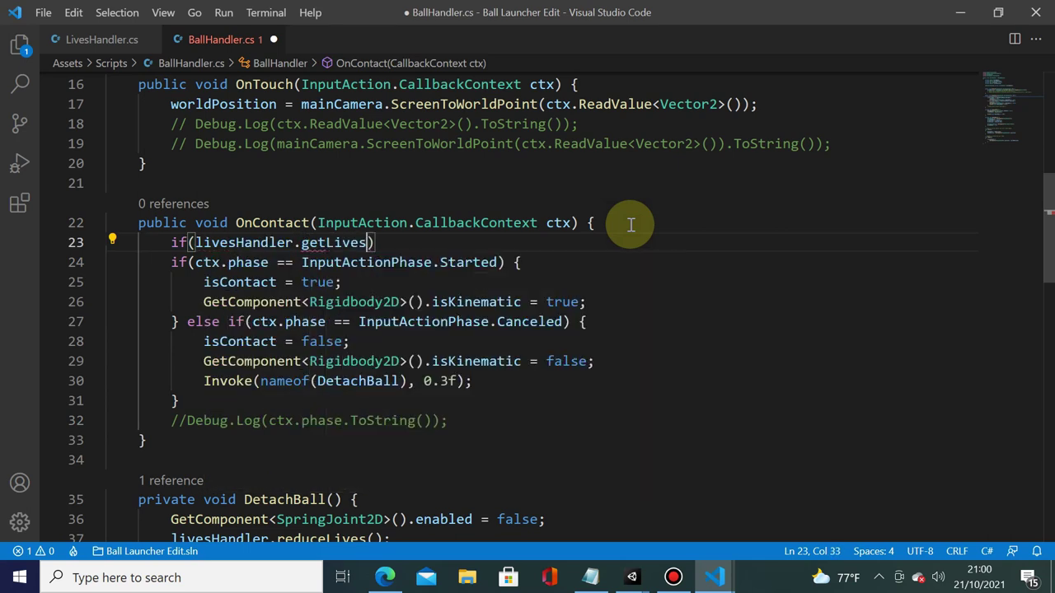
{"action": "type", "text": "()"}
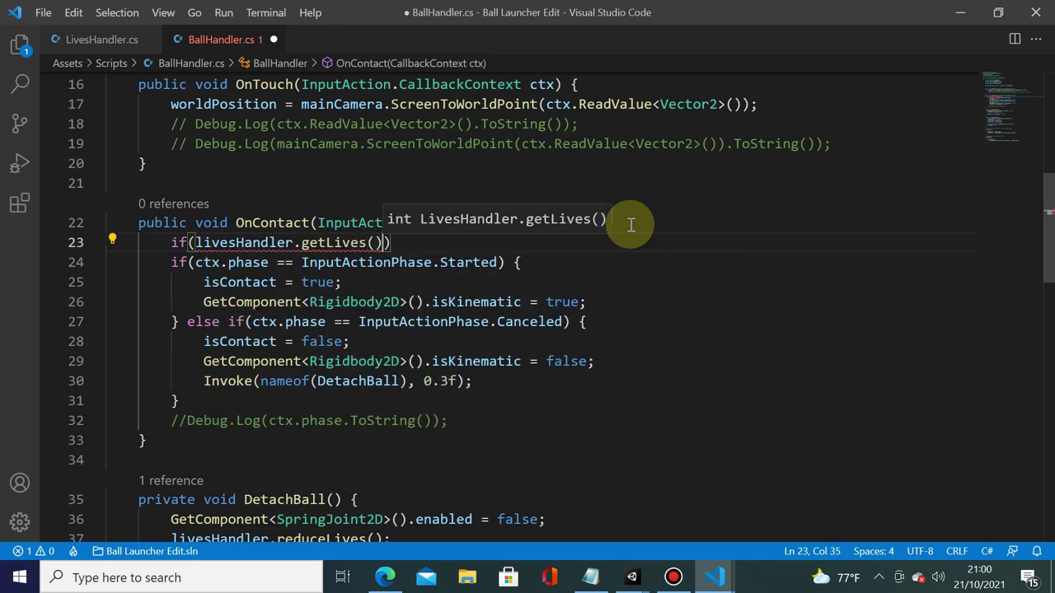
{"action": "type", "text": " == 0)"}
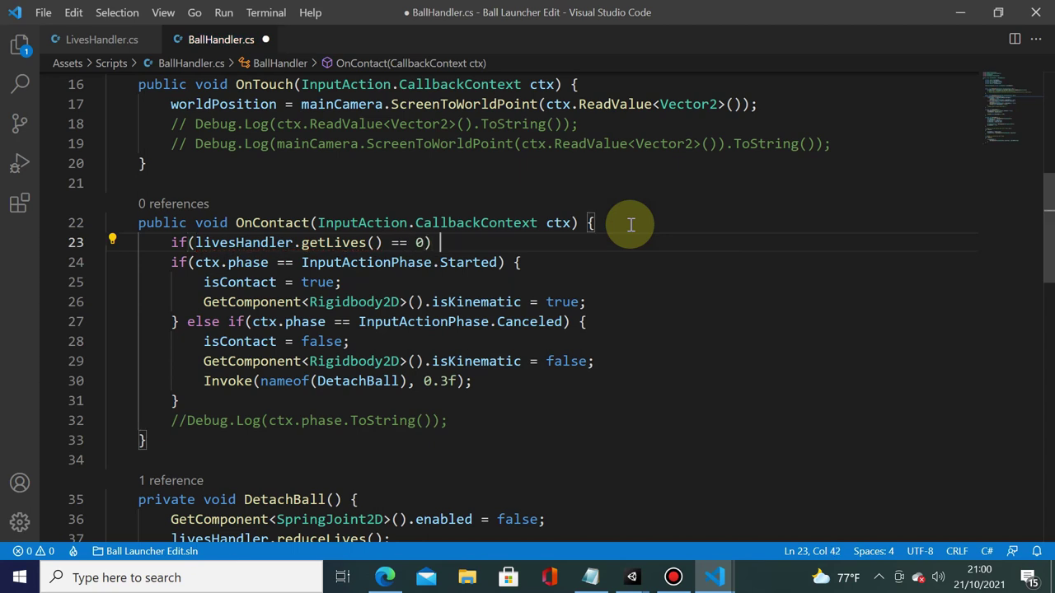
{"action": "type", "text": " { return;"}
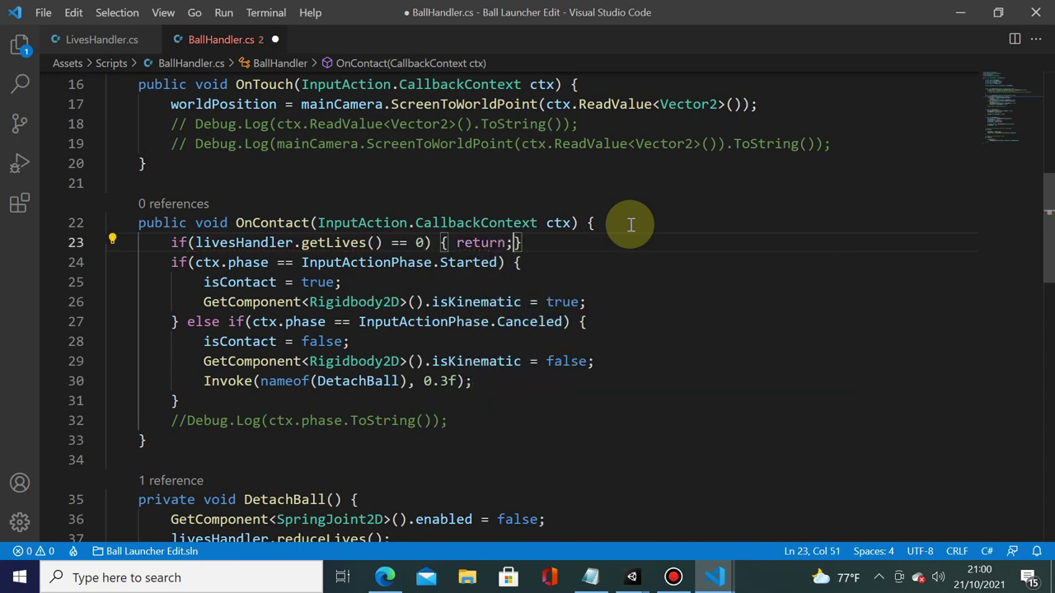
{"action": "key", "text": "Return"}
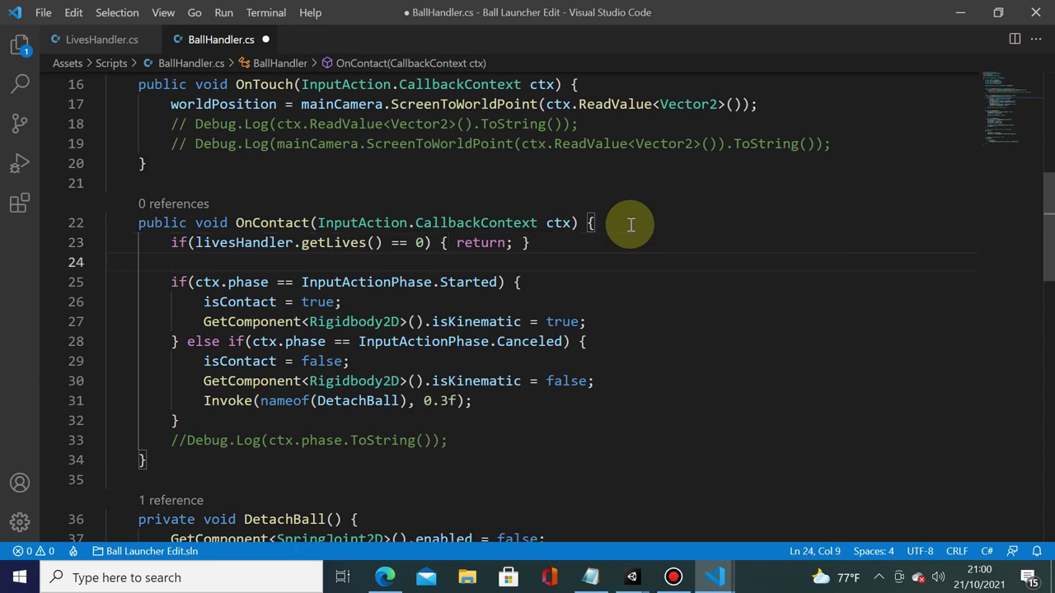
{"action": "double_click", "coordinate": [494, 243]}
{"action": "key", "text": "ctrl+s"}
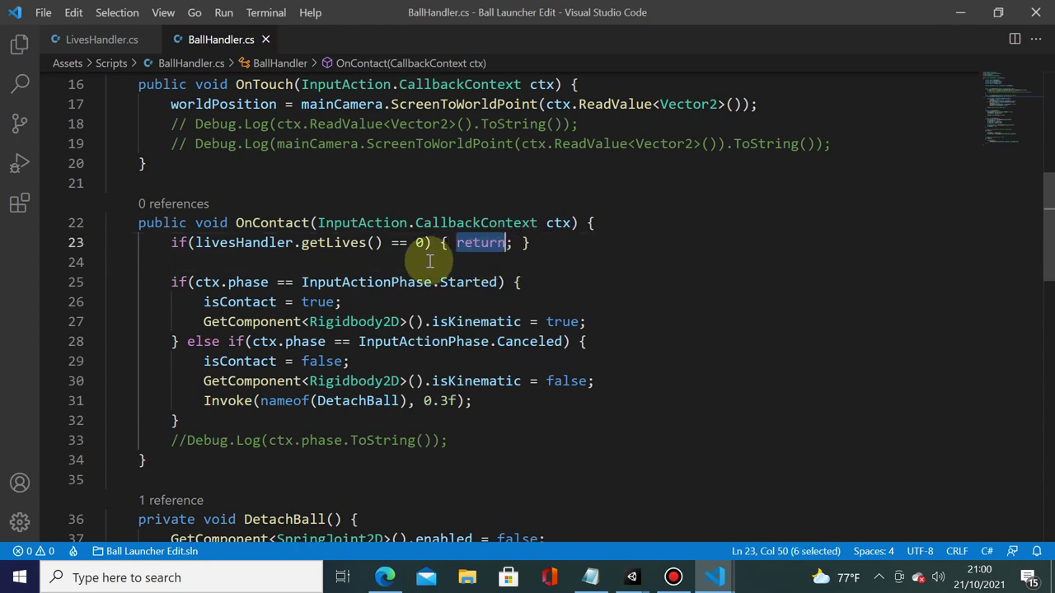
{"action": "left_click_drag", "start_coordinate": [147, 282], "coordinate": [238, 423]}
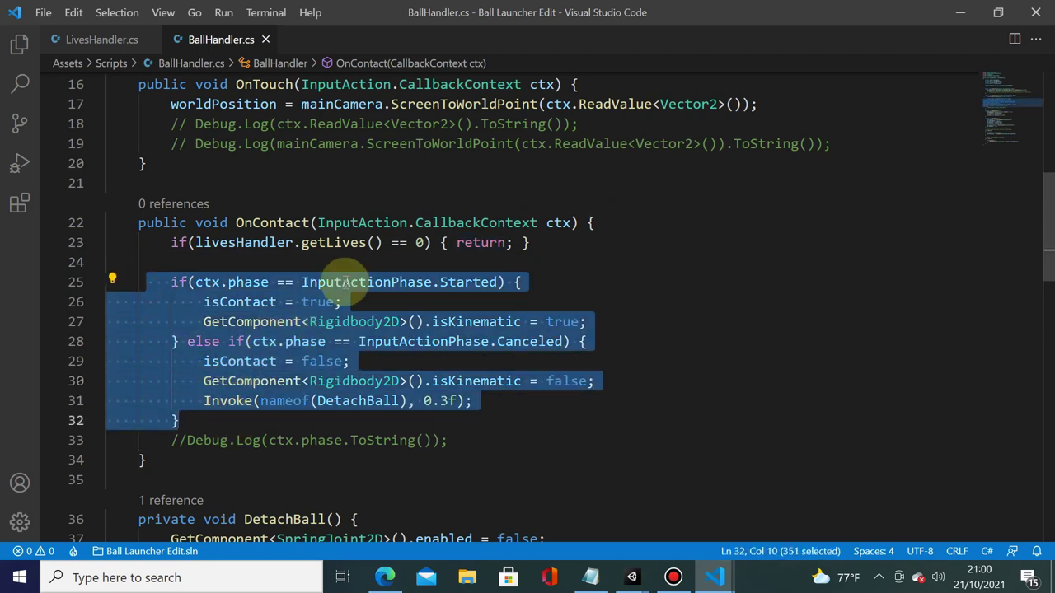
- Playtest three launches counting Lives from 3 to 0 with no further launch, then stop play
{"action": "left_click", "coordinate": [632, 576]}
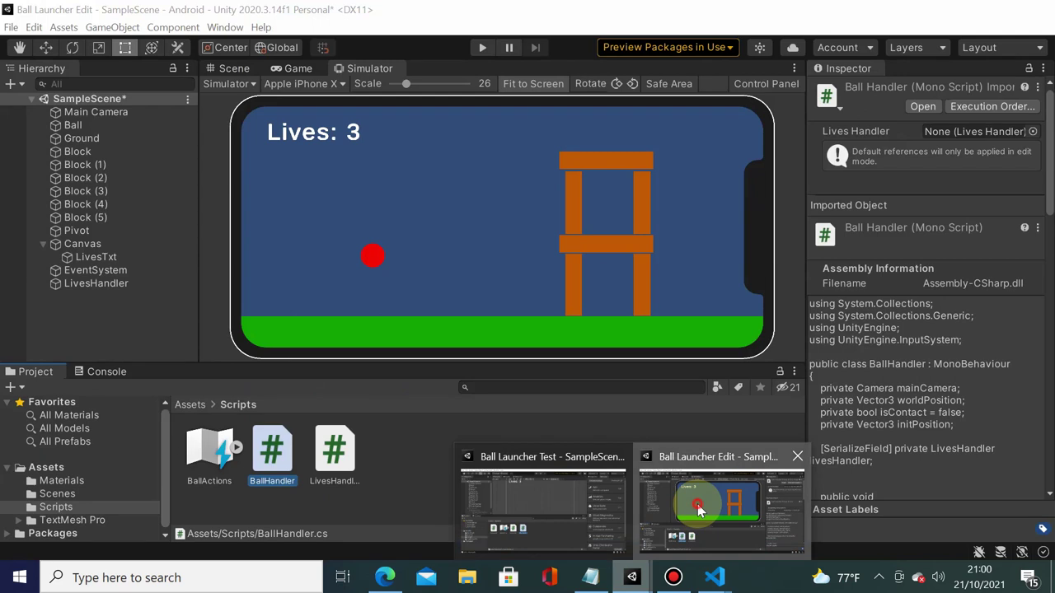
{"action": "left_click", "coordinate": [698, 507]}
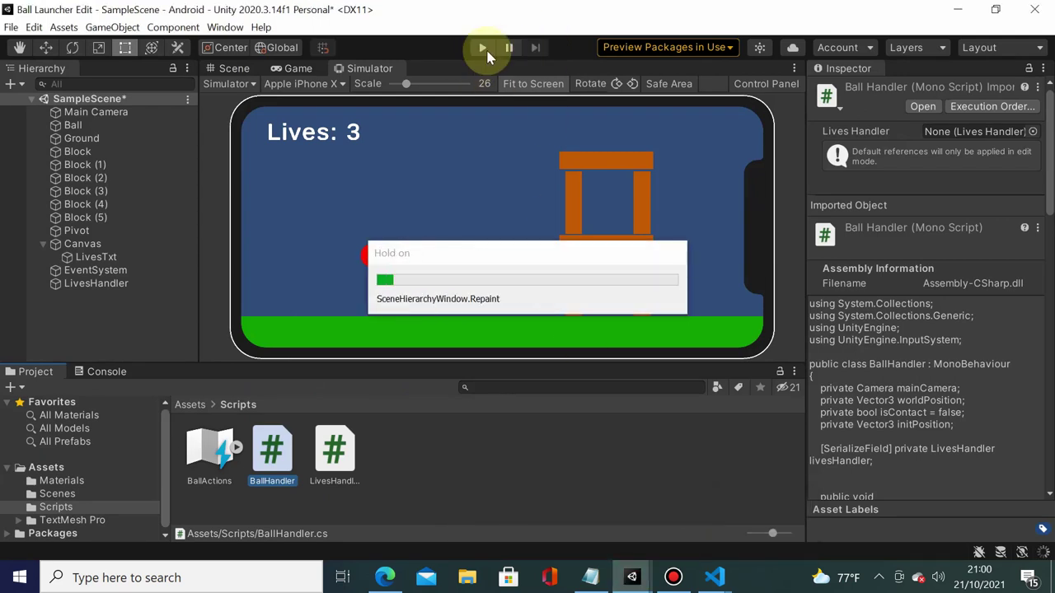
{"action": "left_click", "coordinate": [487, 51]}
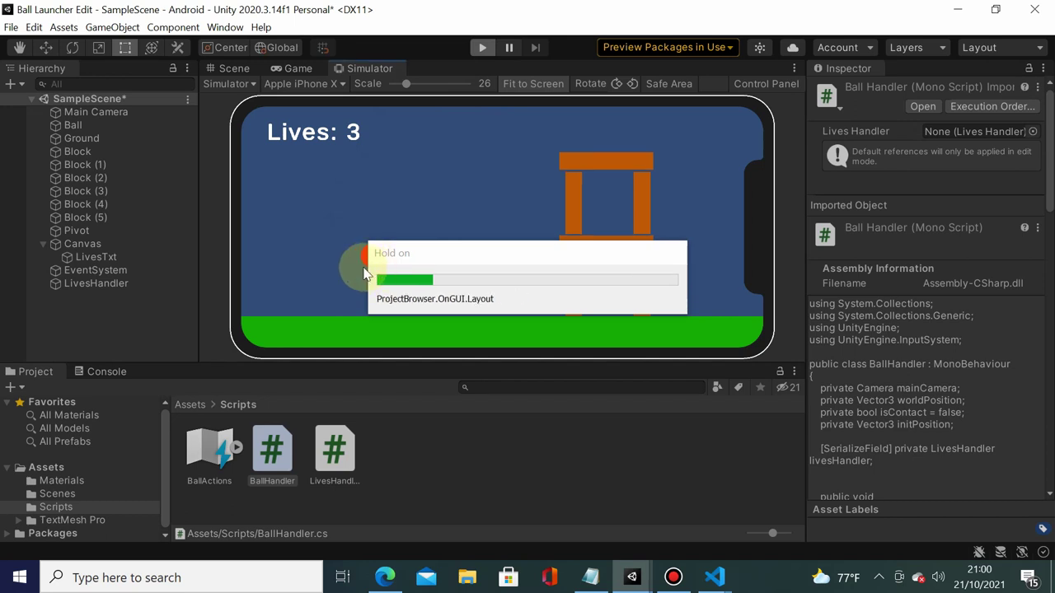
{"action": "left_click_drag", "start_coordinate": [371, 270], "coordinate": [291, 305]}
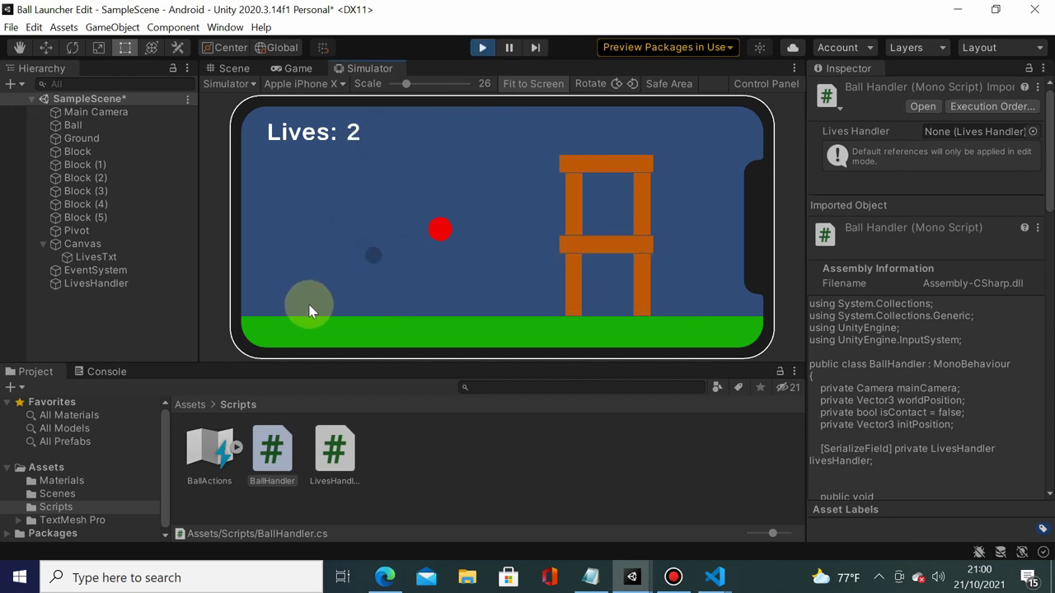
{"action": "left_click_drag", "start_coordinate": [381, 268], "coordinate": [307, 215]}
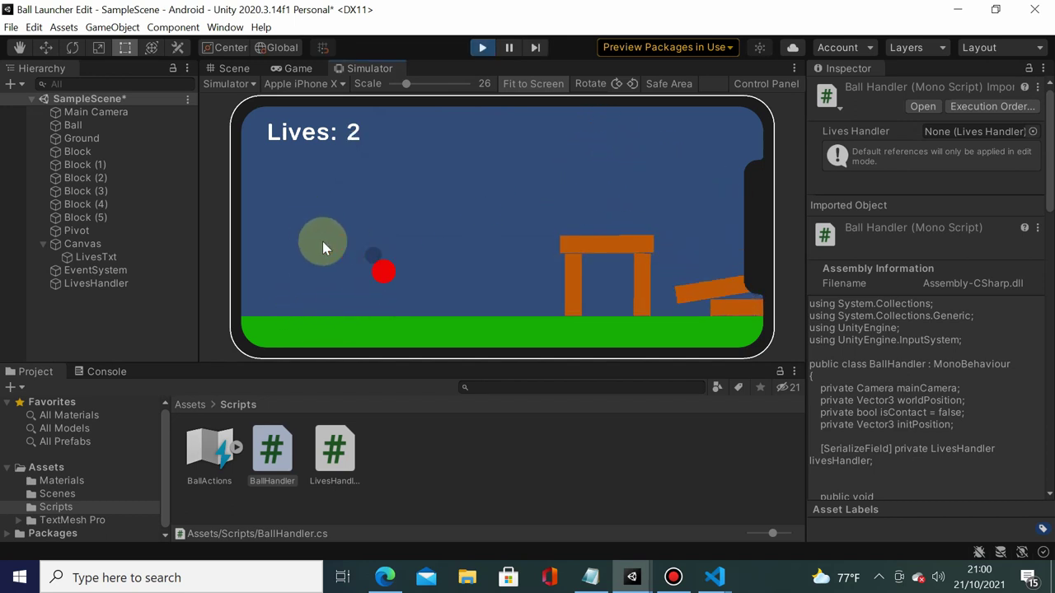
{"action": "left_click_drag", "start_coordinate": [375, 262], "coordinate": [280, 285]}
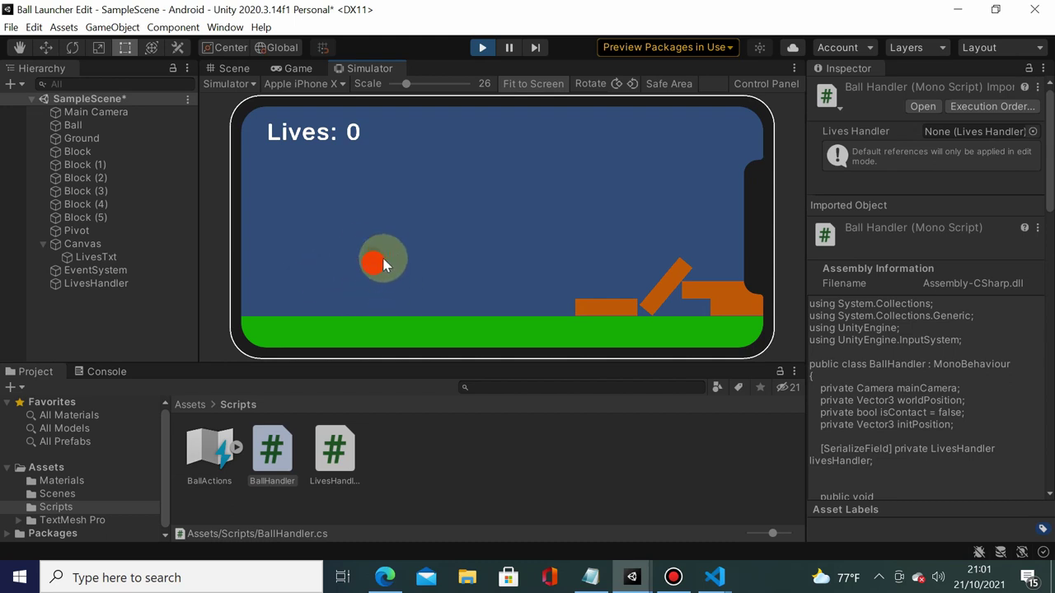
{"action": "left_click", "coordinate": [483, 47]}
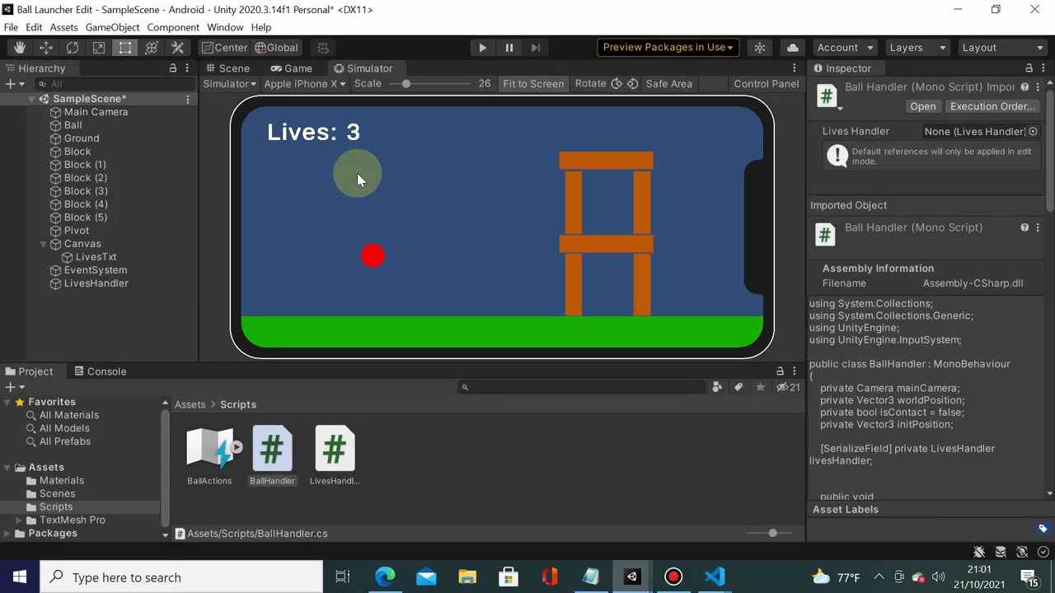